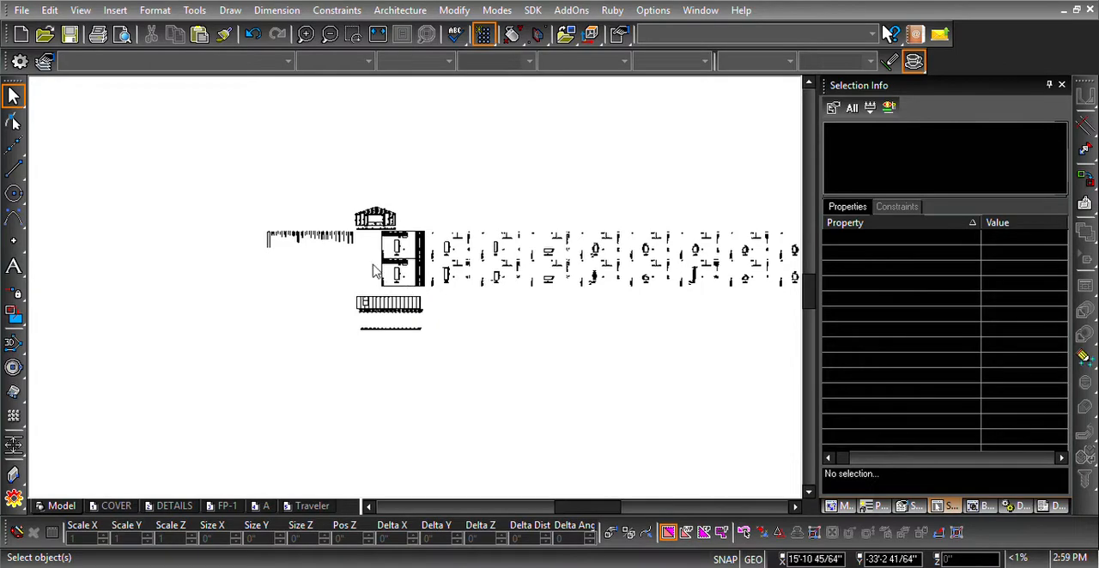
# - Select wall panel 3 in the gable wall elevation
pyautogui.scroll(1, 374, 244)
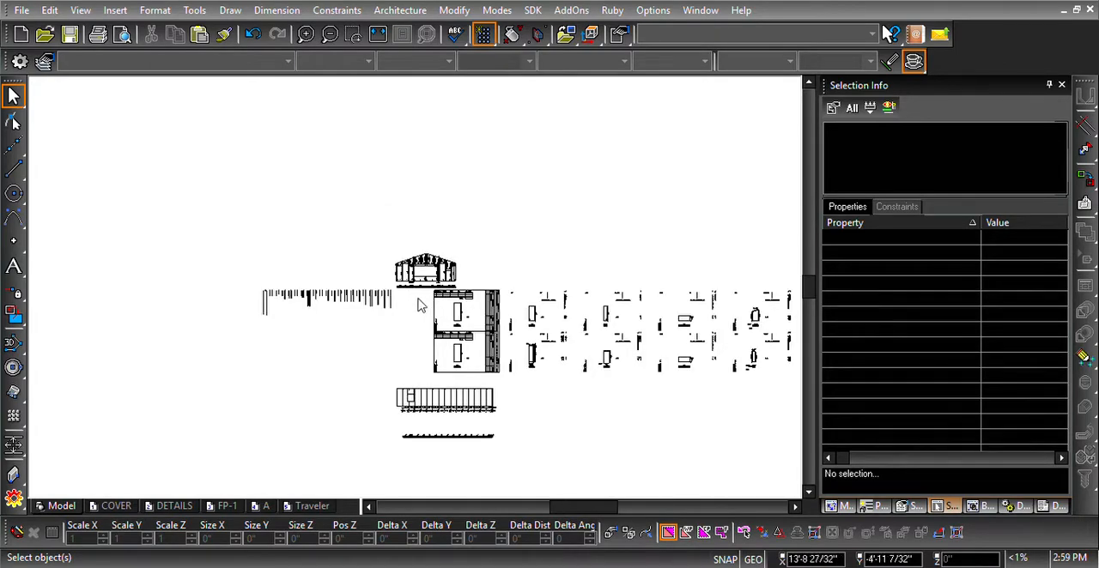
pyautogui.scroll(2, 416, 305)
pyautogui.scroll(1, 414, 247)
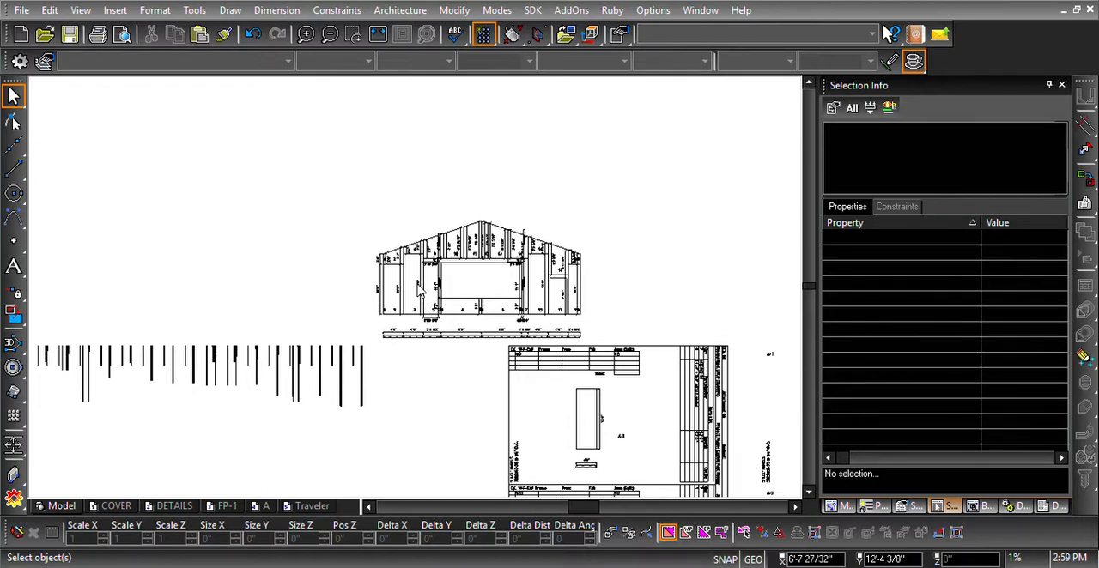
pyautogui.scroll(2, 418, 290)
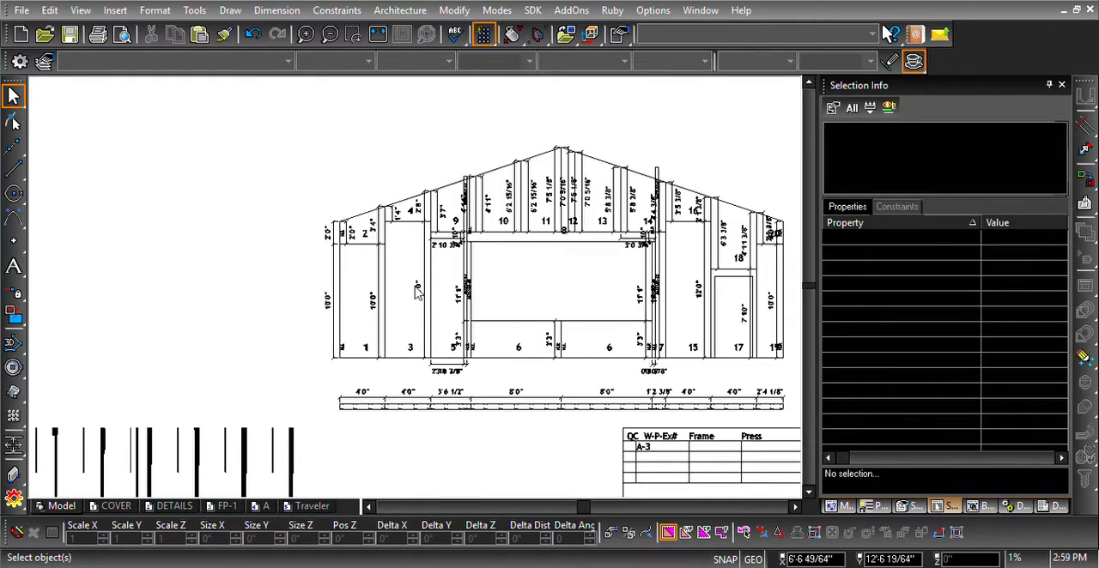
pyautogui.click(416, 292)
pyautogui.scroll(-1, 416, 295)
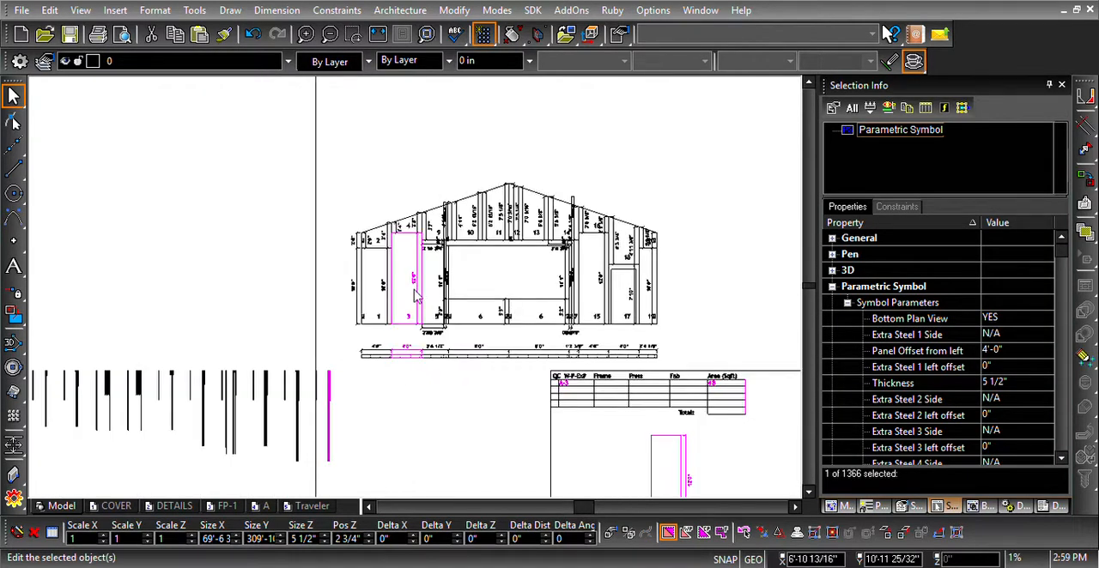
pyautogui.scroll(1, 416, 294)
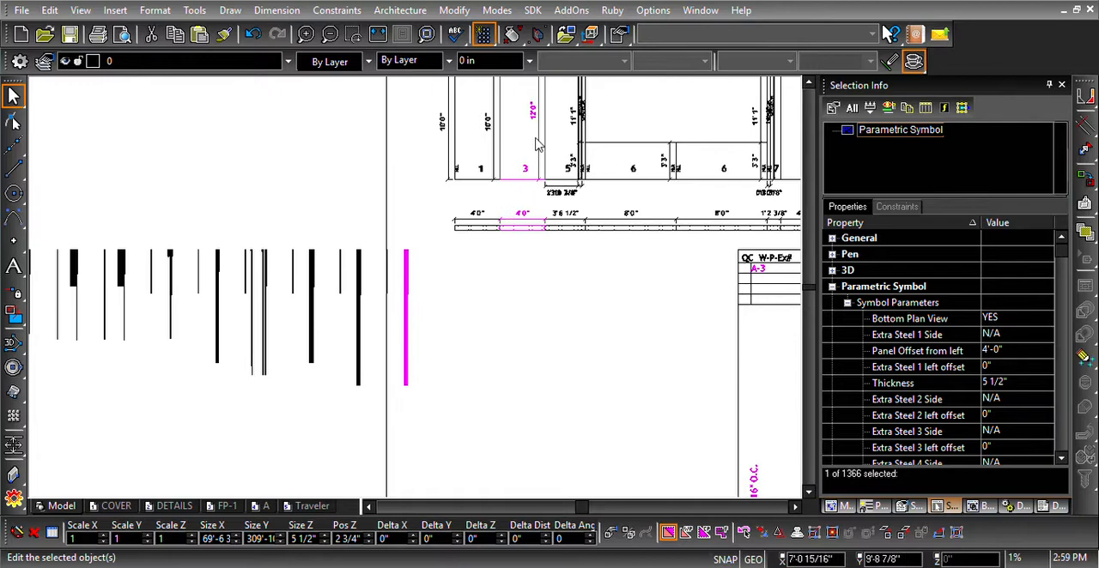
pyautogui.scroll(-1, 523, 136)
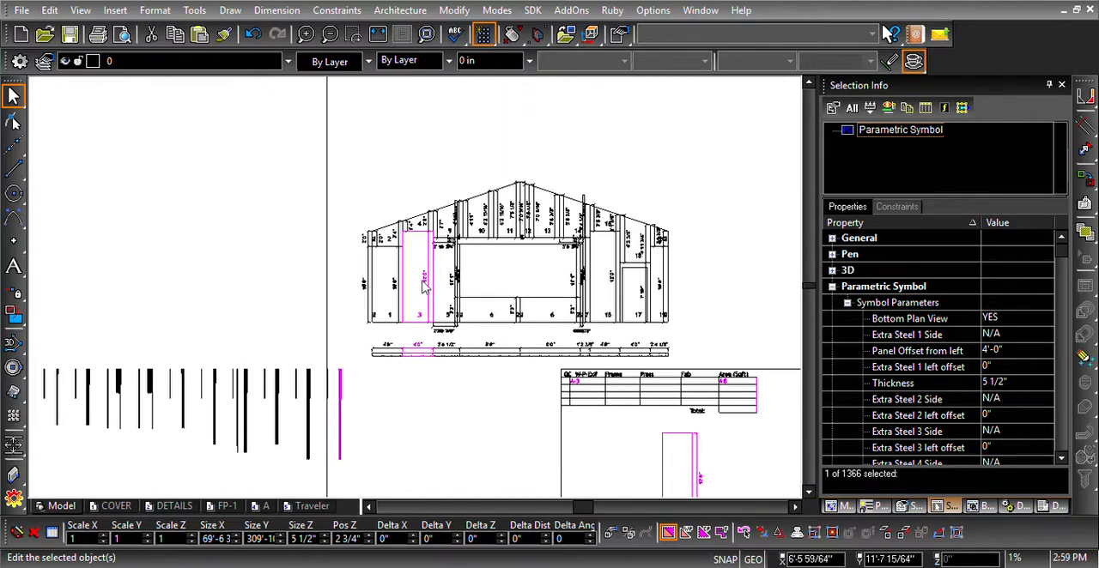
pyautogui.scroll(1, 420, 292)
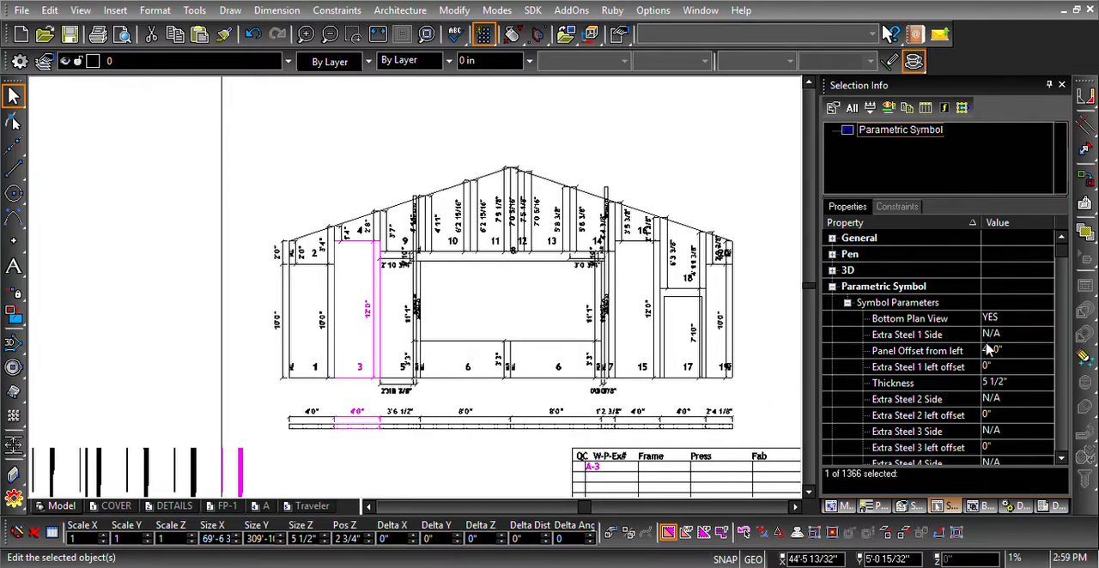
# - Examine panel 3's symbol parameters from bottom plan view through traveler sequence, comparing its heights and panel elevation with those of panel 4
pyautogui.scroll(-1, 989, 351)
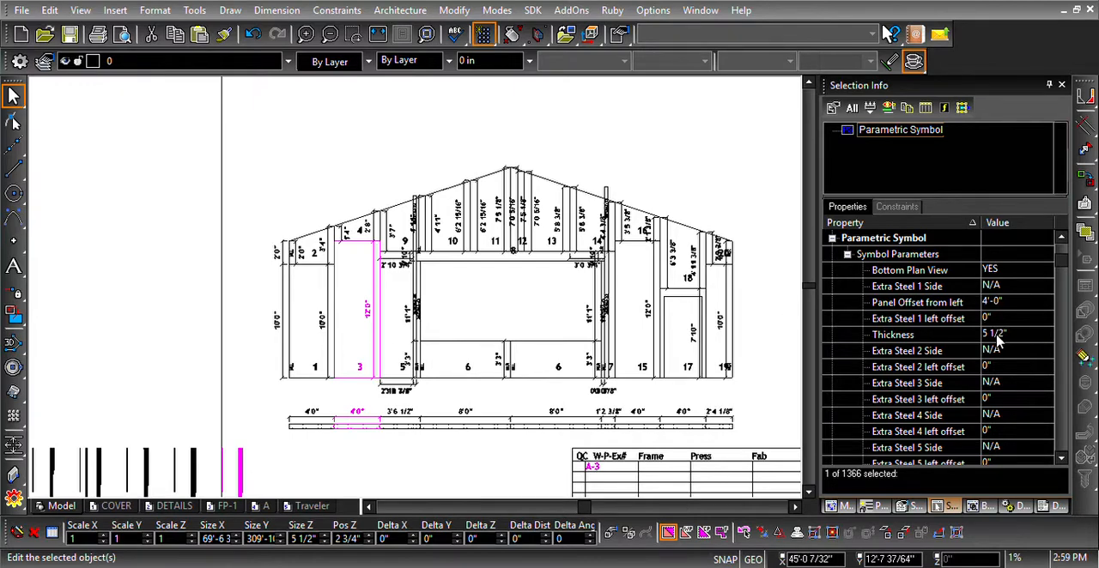
pyautogui.scroll(-2, 996, 339)
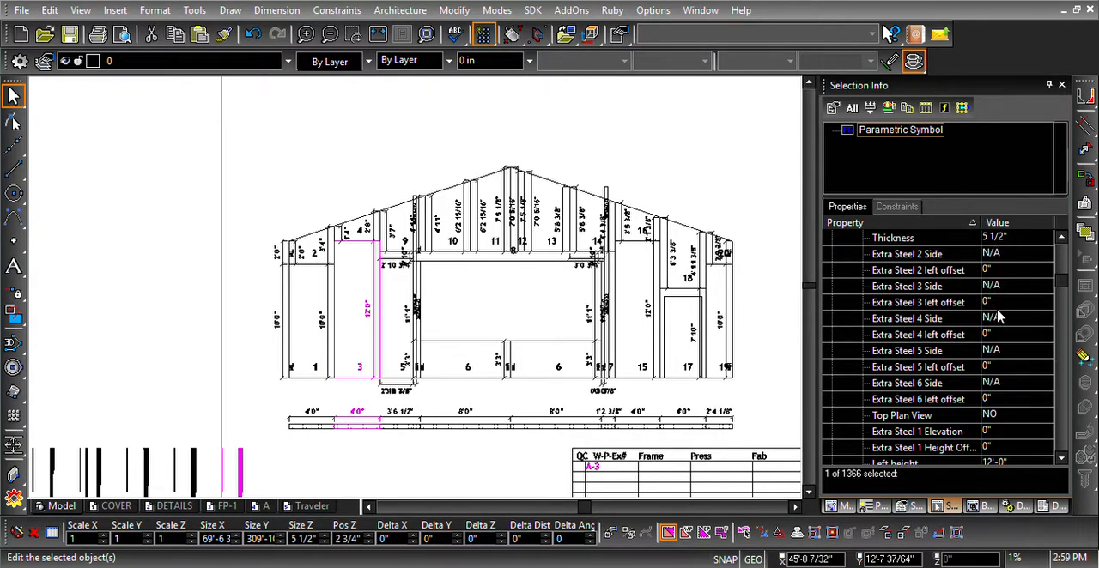
pyautogui.scroll(-1, 998, 362)
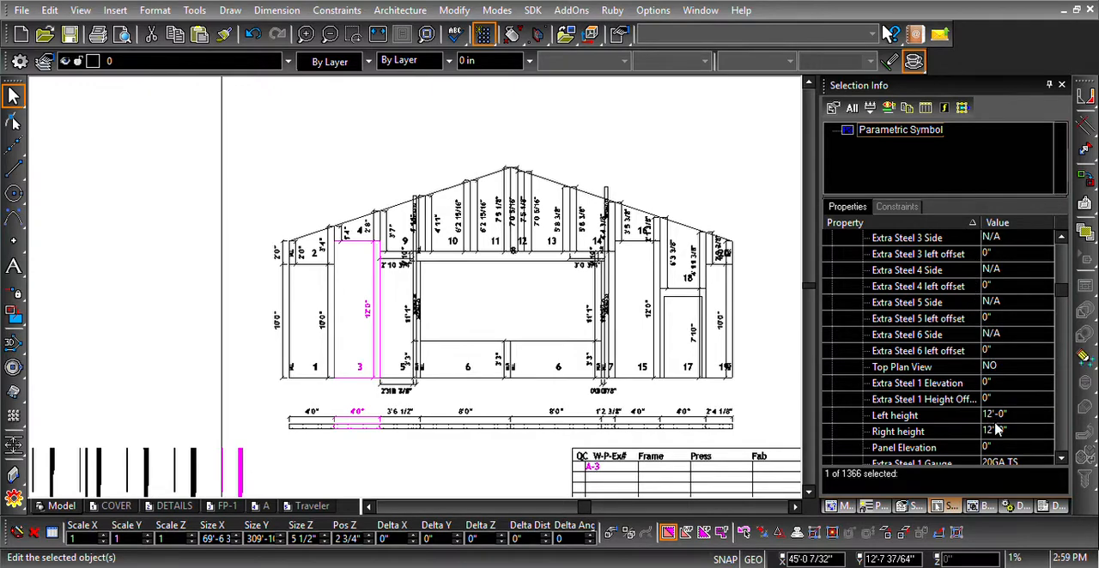
pyautogui.click(368, 238)
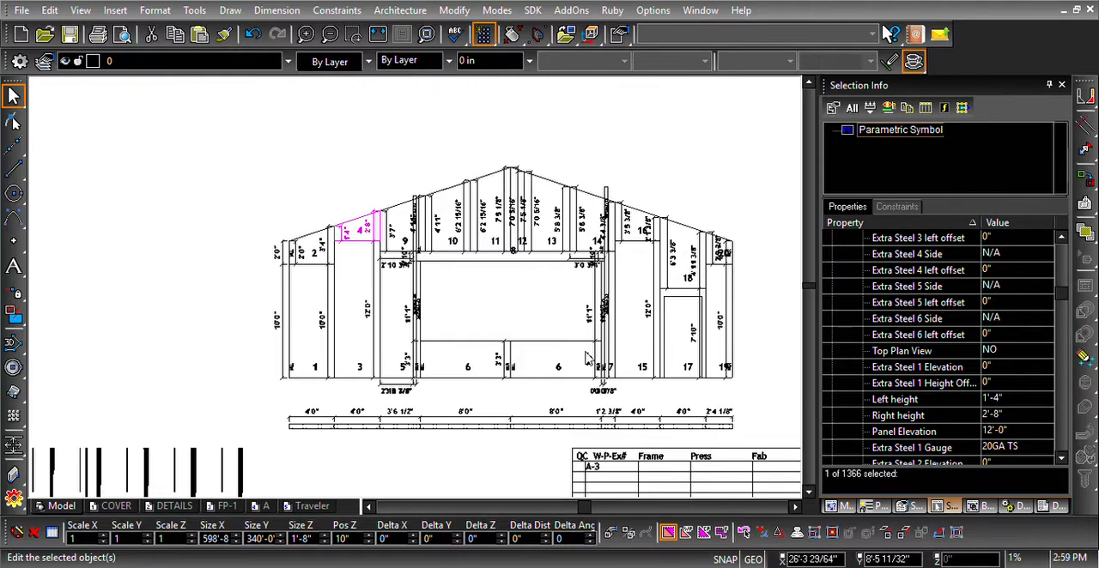
pyautogui.click(367, 316)
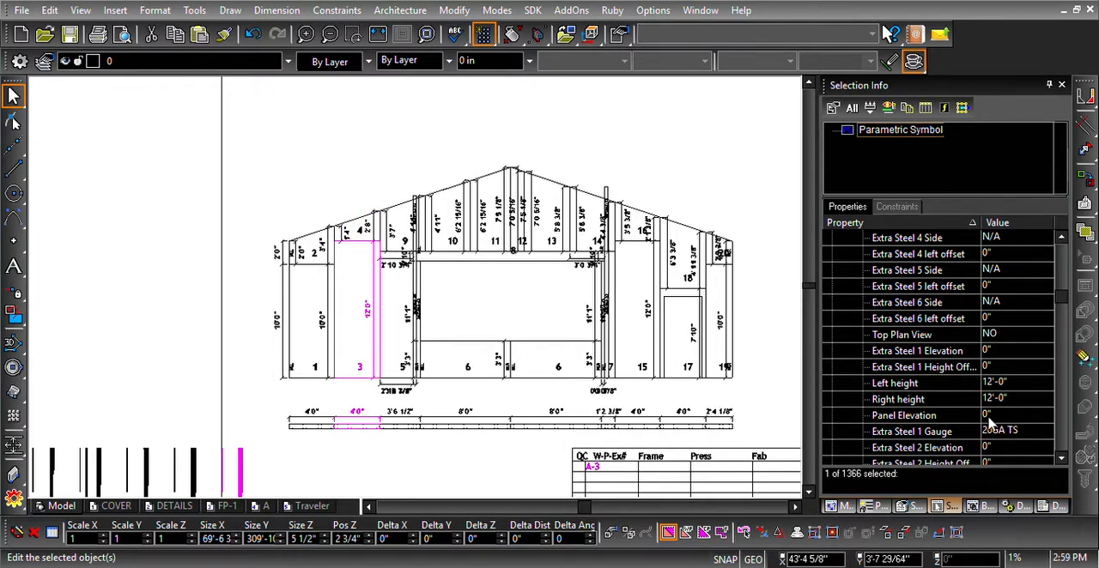
pyautogui.scroll(-2, 989, 419)
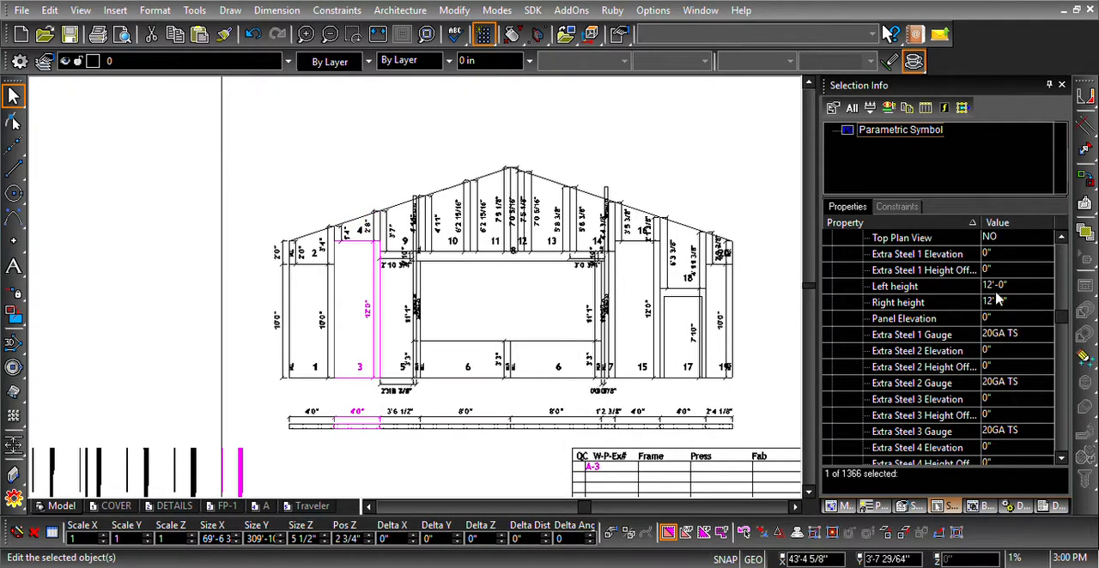
pyautogui.scroll(-5, 996, 309)
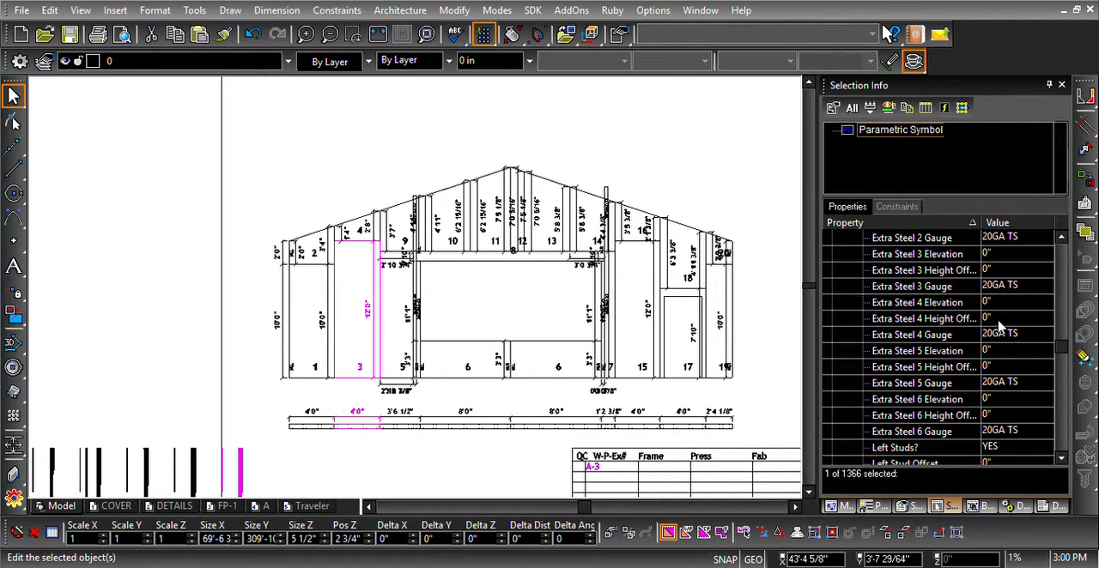
pyautogui.scroll(-1, 1003, 365)
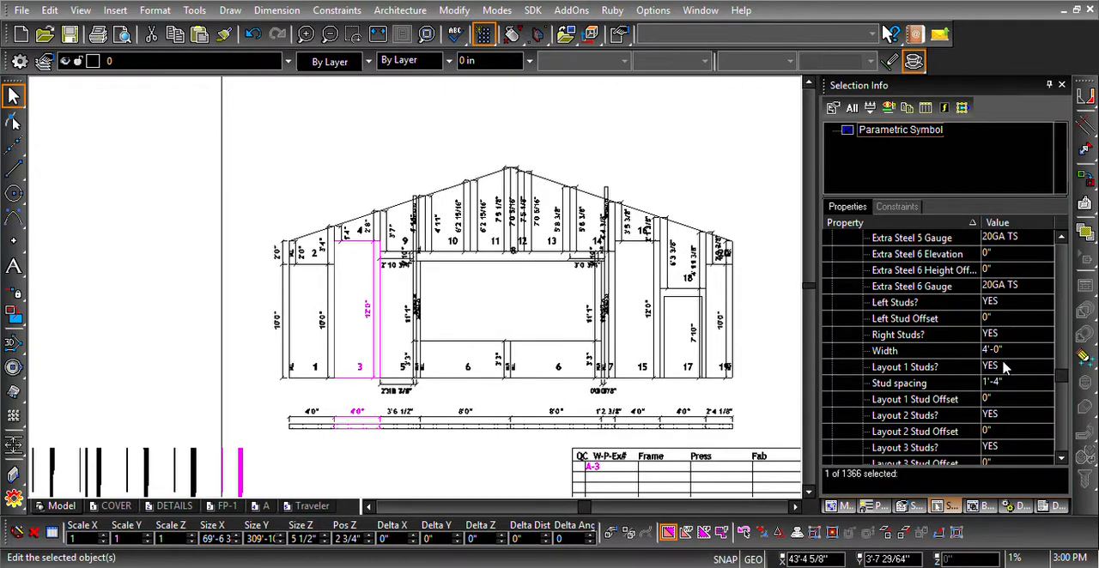
pyautogui.scroll(-1, 998, 385)
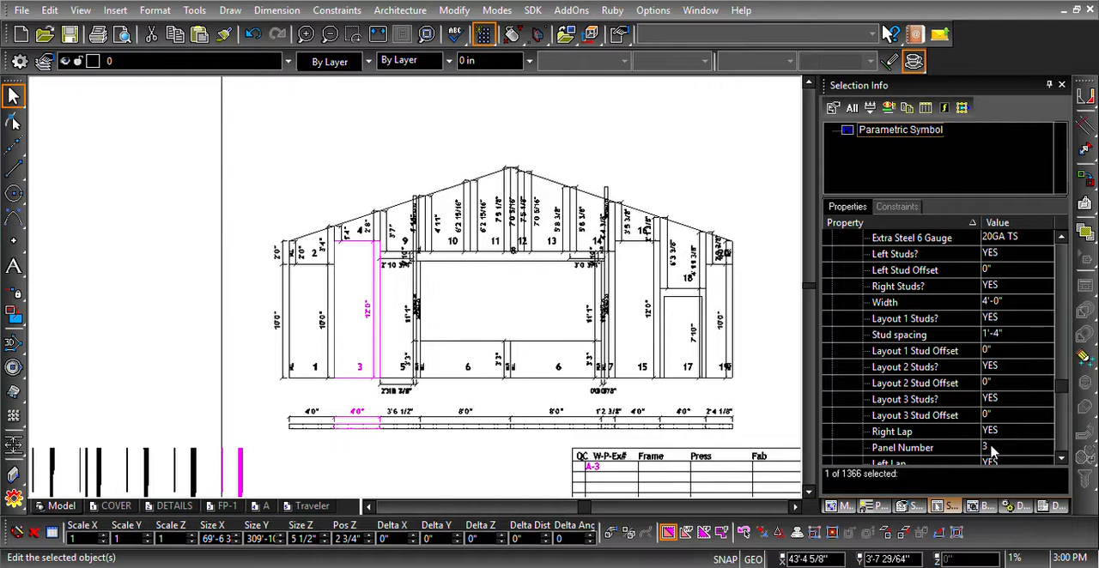
pyautogui.scroll(-1, 994, 452)
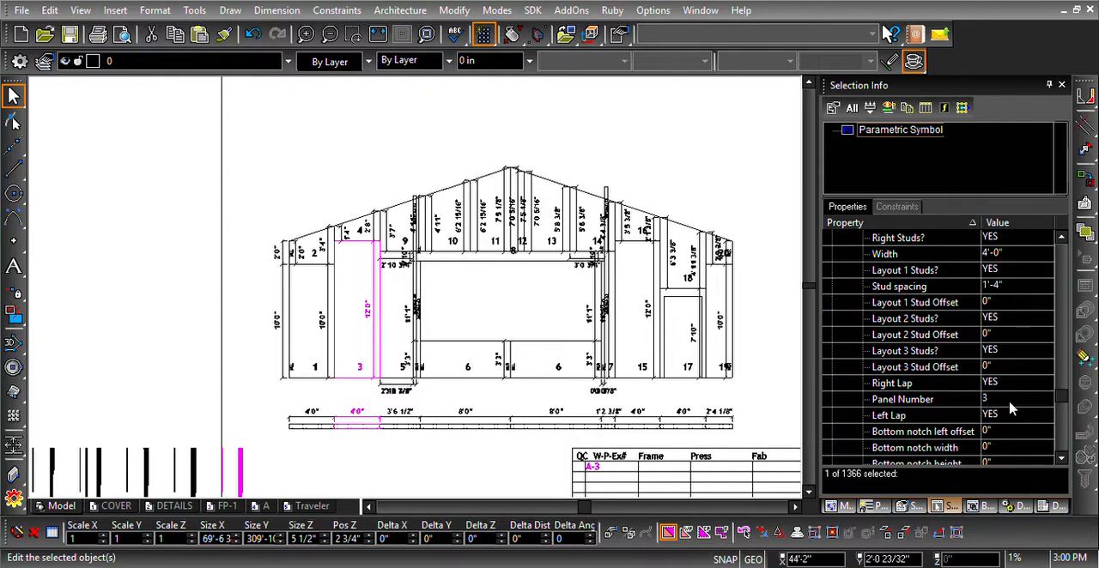
pyautogui.scroll(-5, 1012, 411)
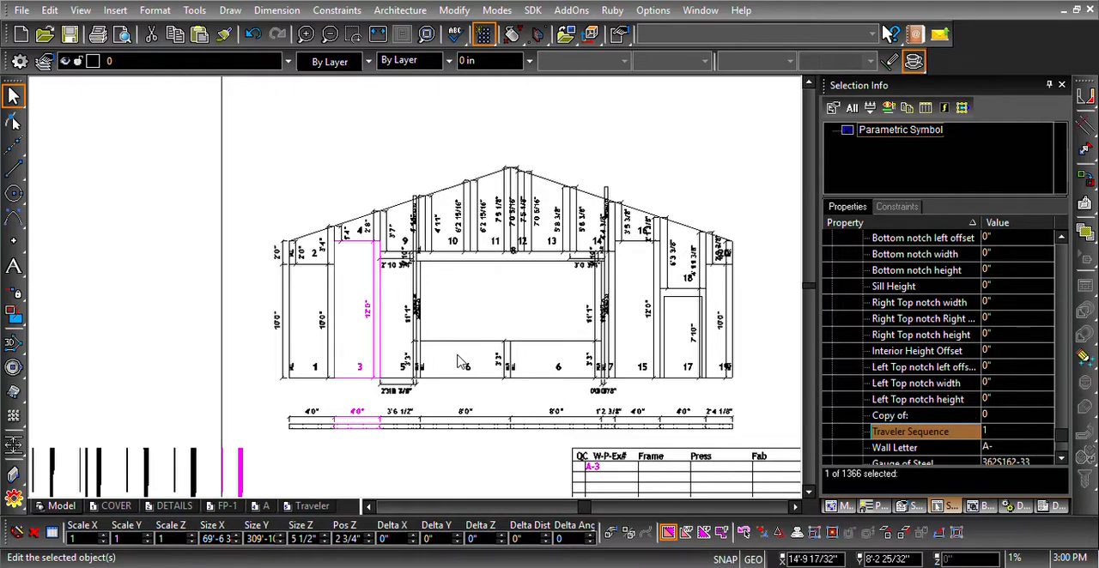
# - Set panel 3's Copy of parameter to 1 and check the panel label on its shop drawing
pyautogui.scroll(-4, 515, 369)
pyautogui.scroll(3, 577, 427)
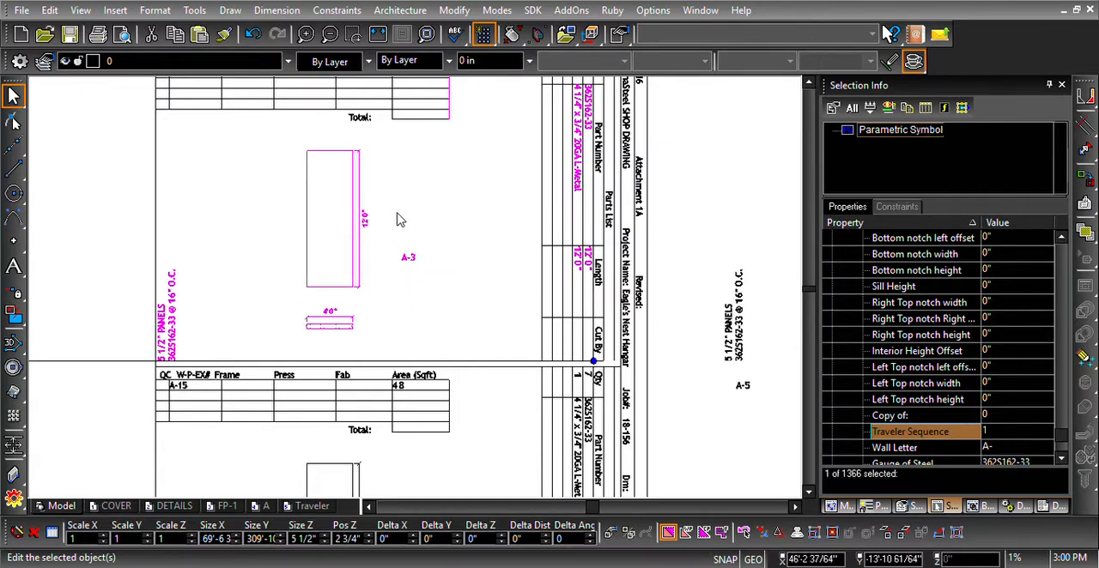
pyautogui.click(987, 415)
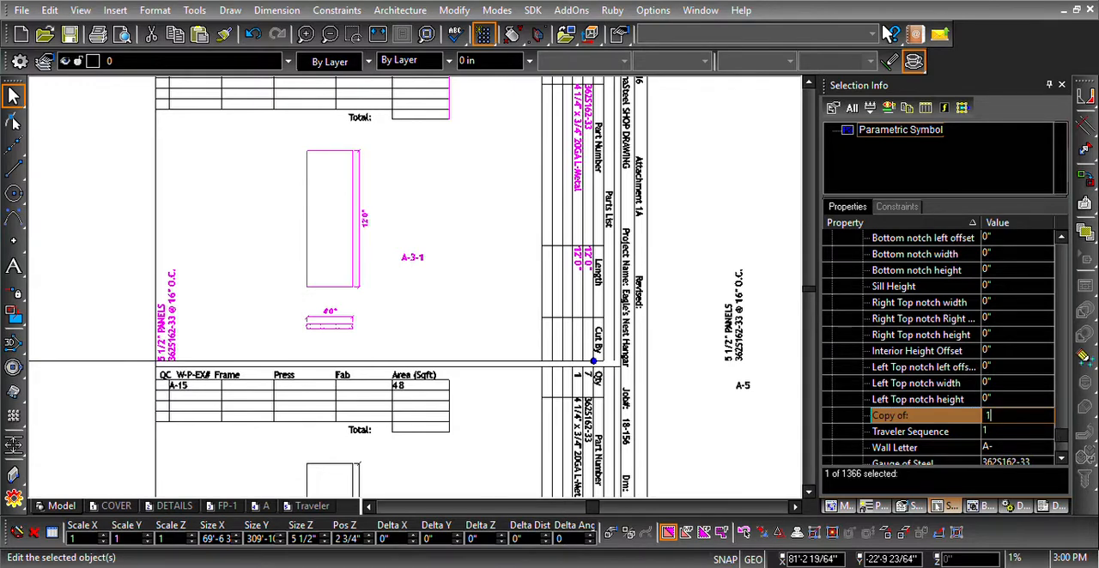
pyautogui.write('1')
pyautogui.press('Return')
pyautogui.scroll(2, 420, 266)
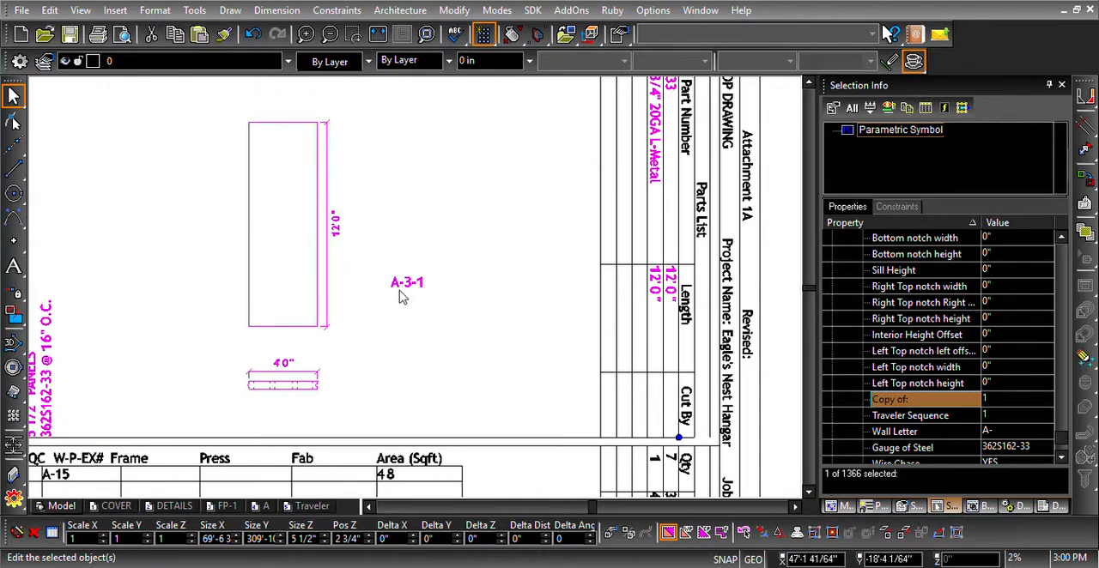
pyautogui.scroll(-1, 410, 288)
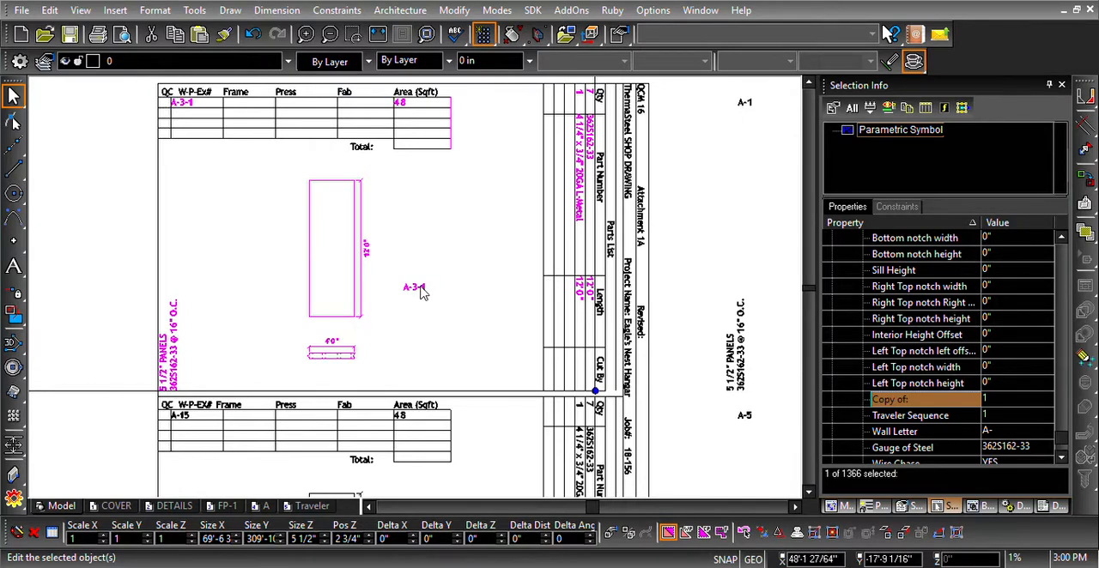
# - Try a Copy of value of 2 for panel 3, and restore the parameter to 0
pyautogui.click(984, 401)
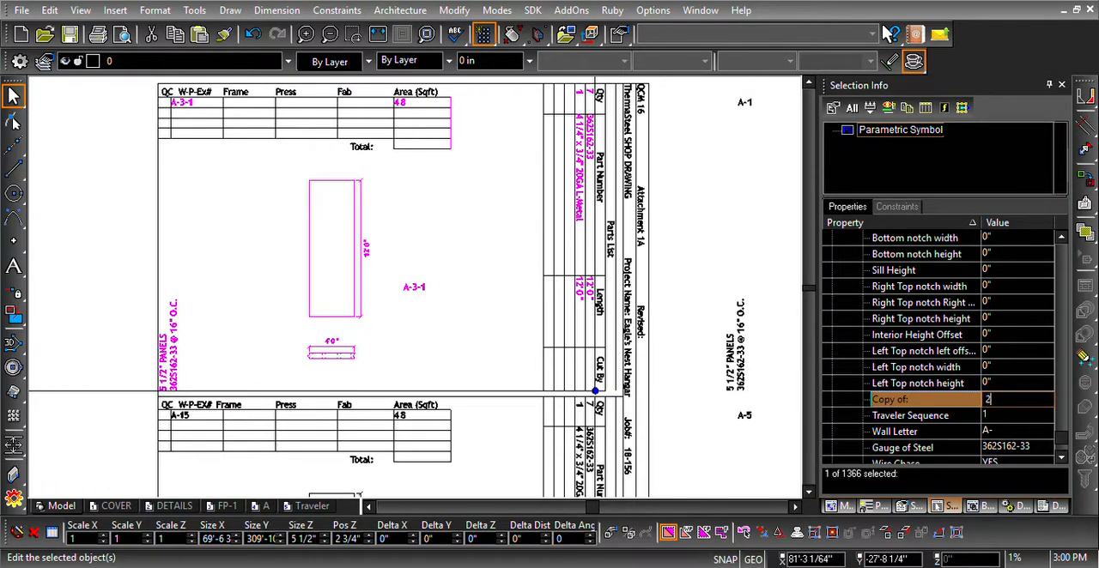
pyautogui.press('Return')
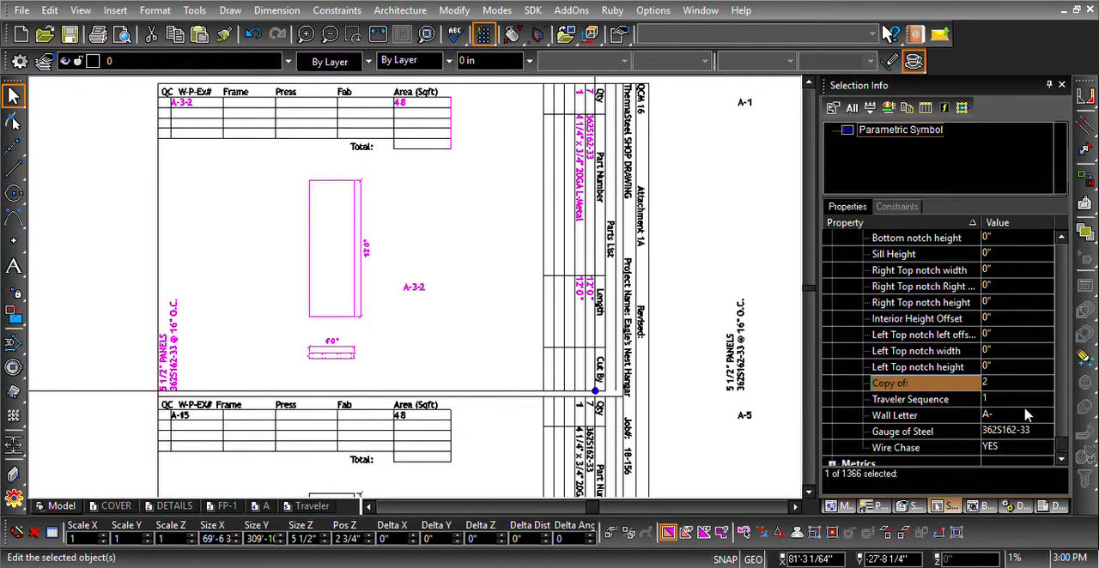
pyautogui.click(977, 387)
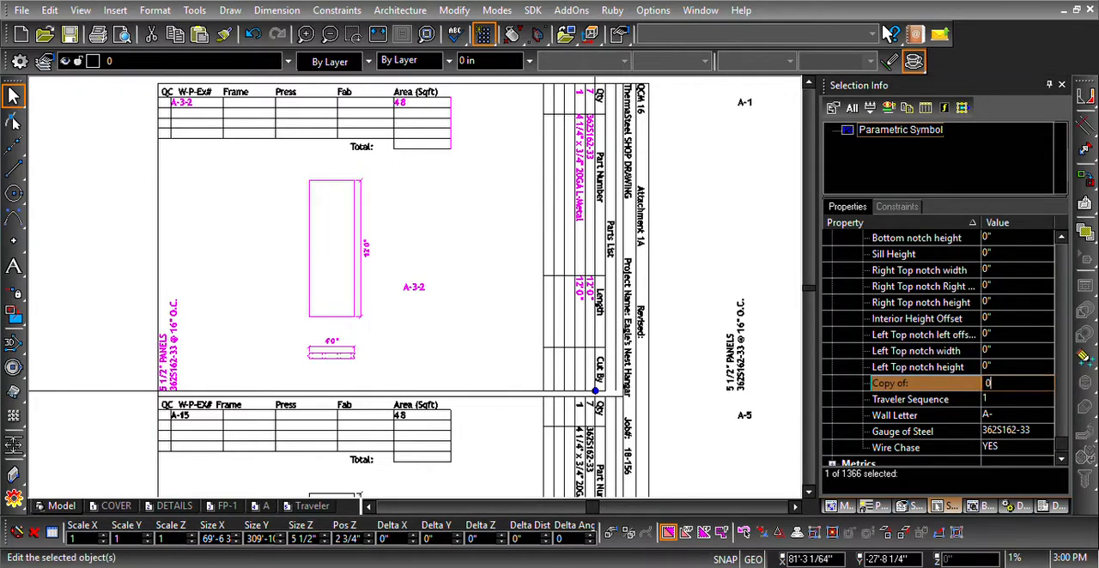
pyautogui.write('0')
pyautogui.press('Return')
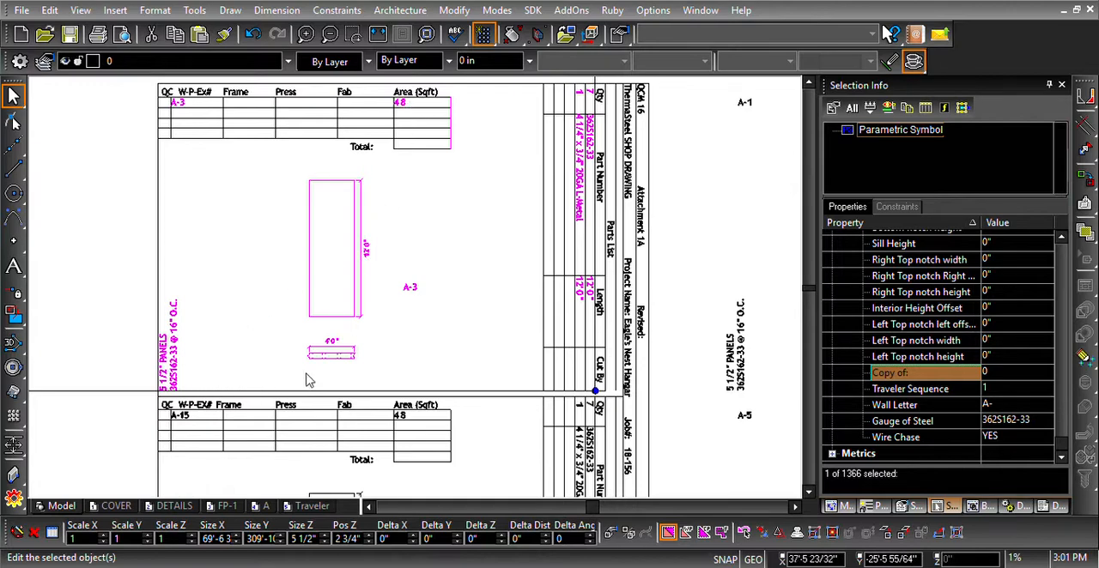
# - Examine panel 3 in the wall elevation, its height and stud parameters, and the parts list on its shop drawing
pyautogui.scroll(-2, 412, 292)
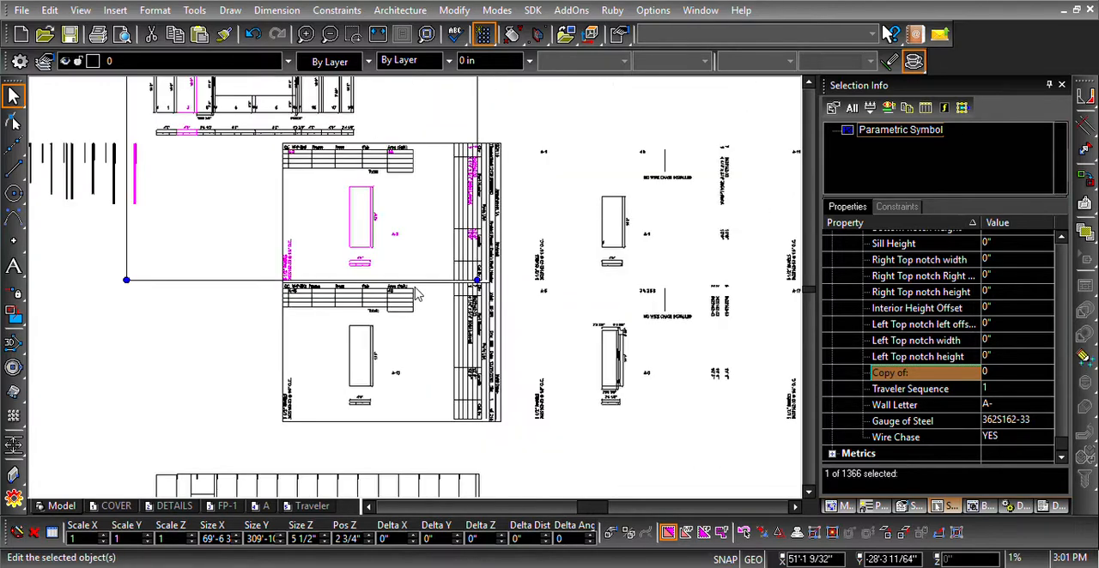
pyautogui.scroll(2, 266, 152)
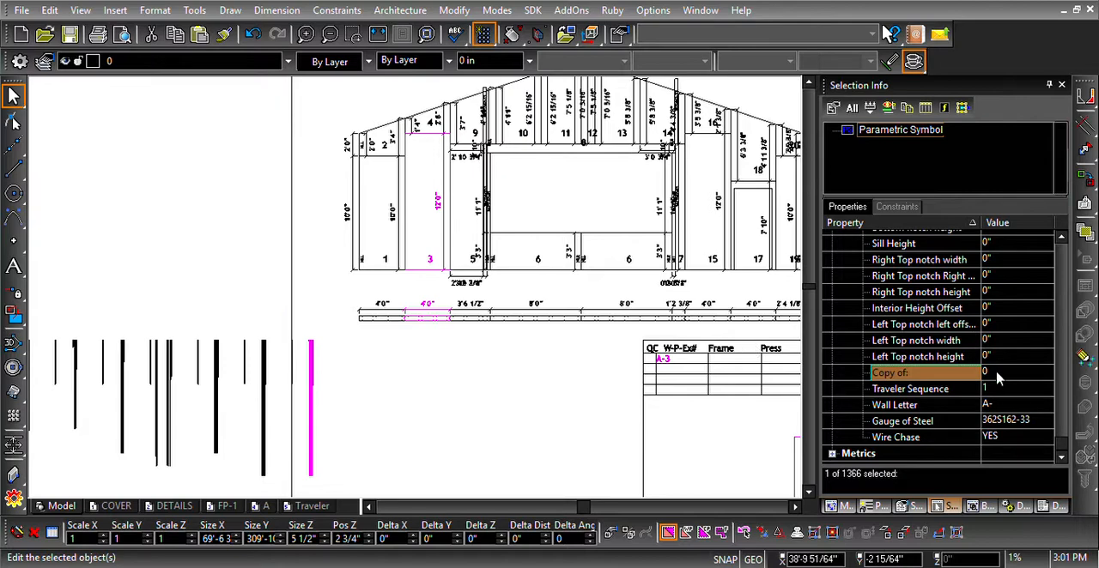
pyautogui.scroll(3, 1001, 381)
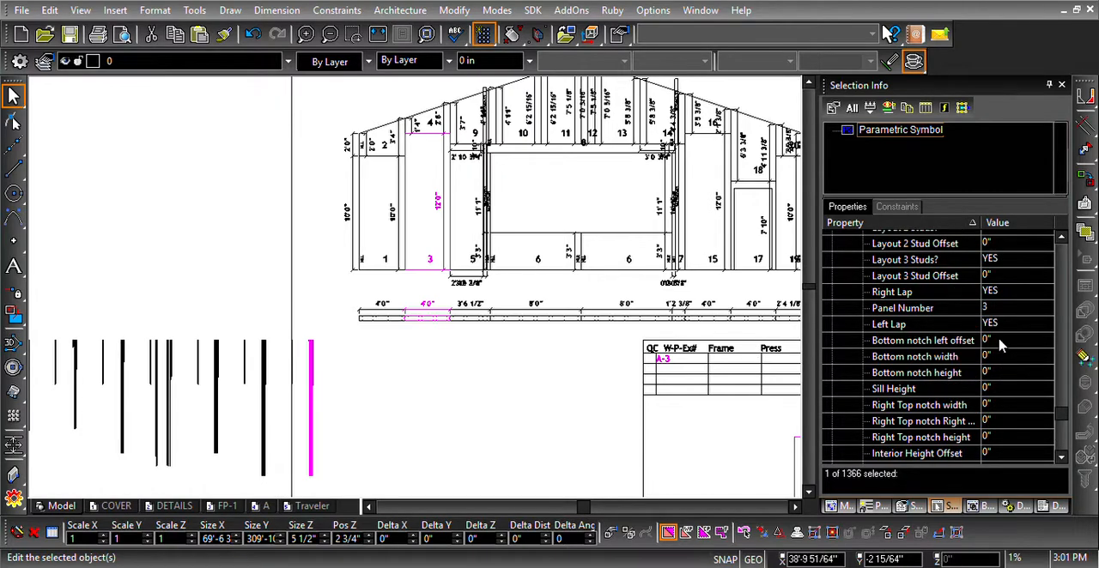
pyautogui.scroll(5, 994, 326)
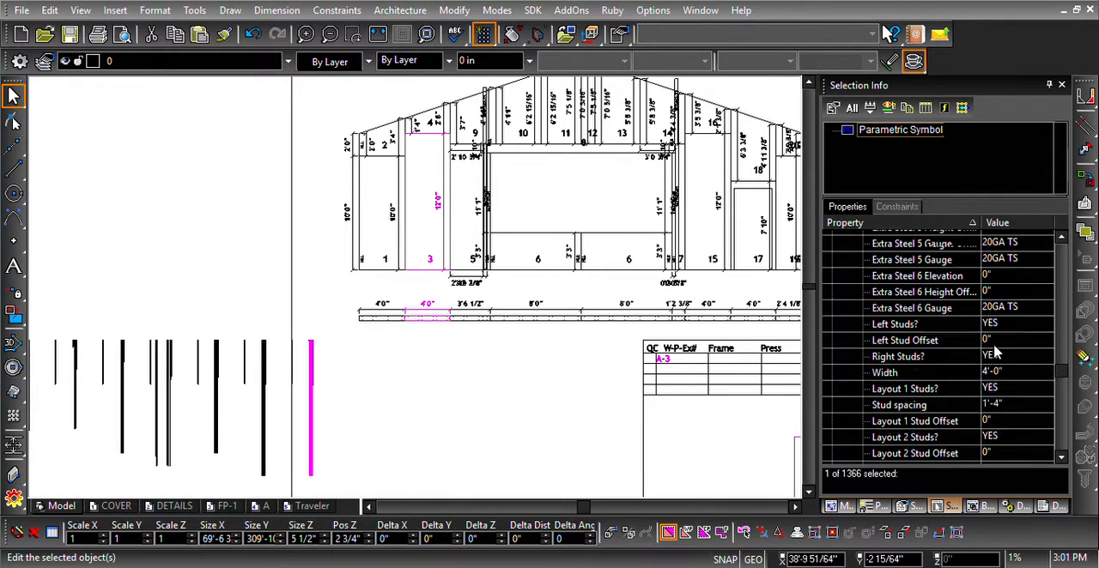
pyautogui.scroll(5, 994, 352)
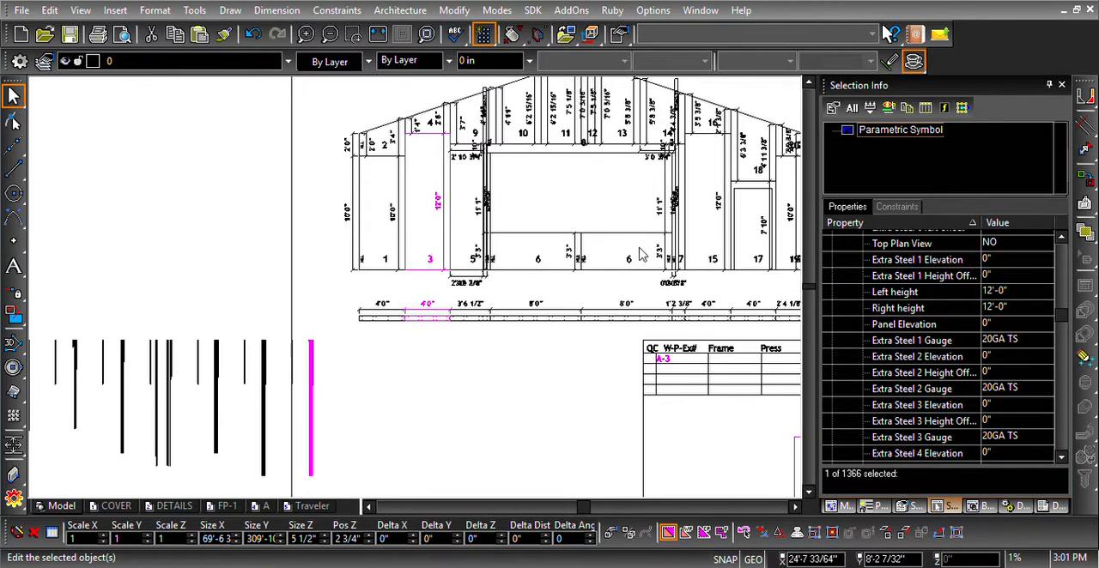
pyautogui.scroll(-3, 421, 294)
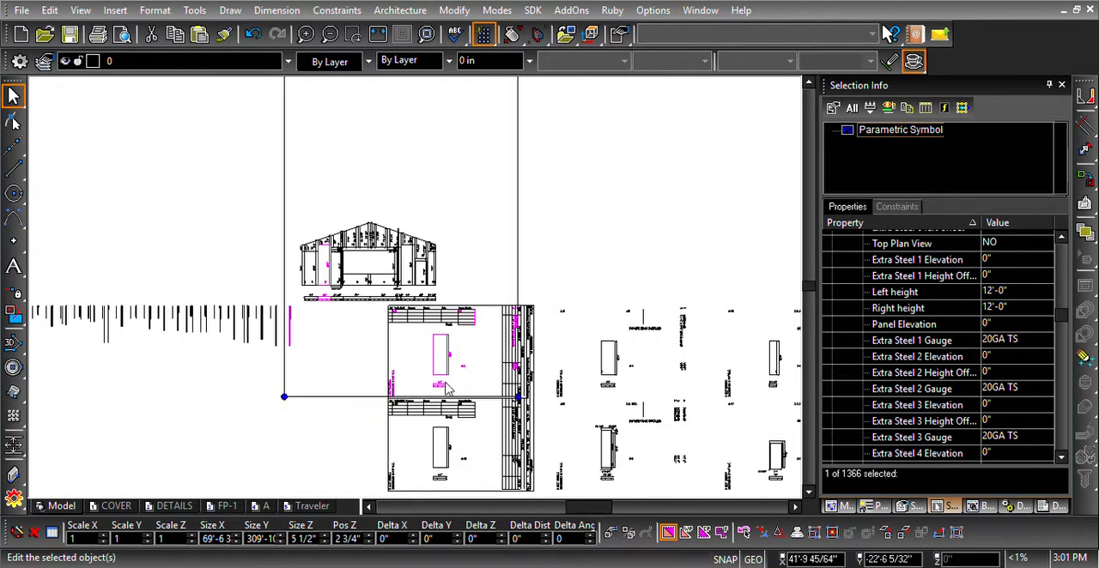
pyautogui.scroll(2, 464, 273)
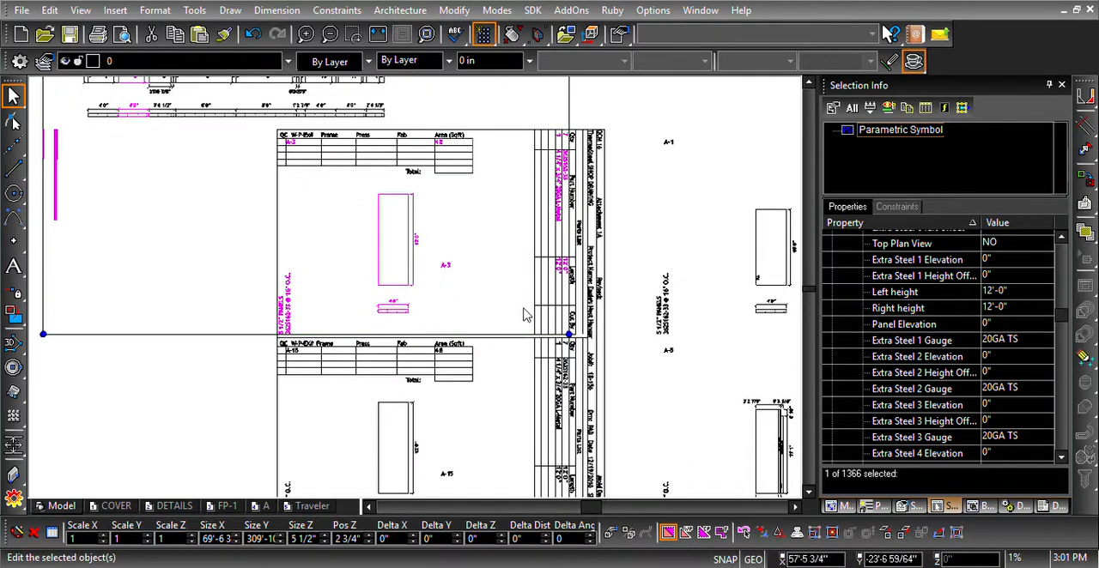
pyautogui.scroll(1, 571, 176)
pyautogui.scroll(1, 394, 310)
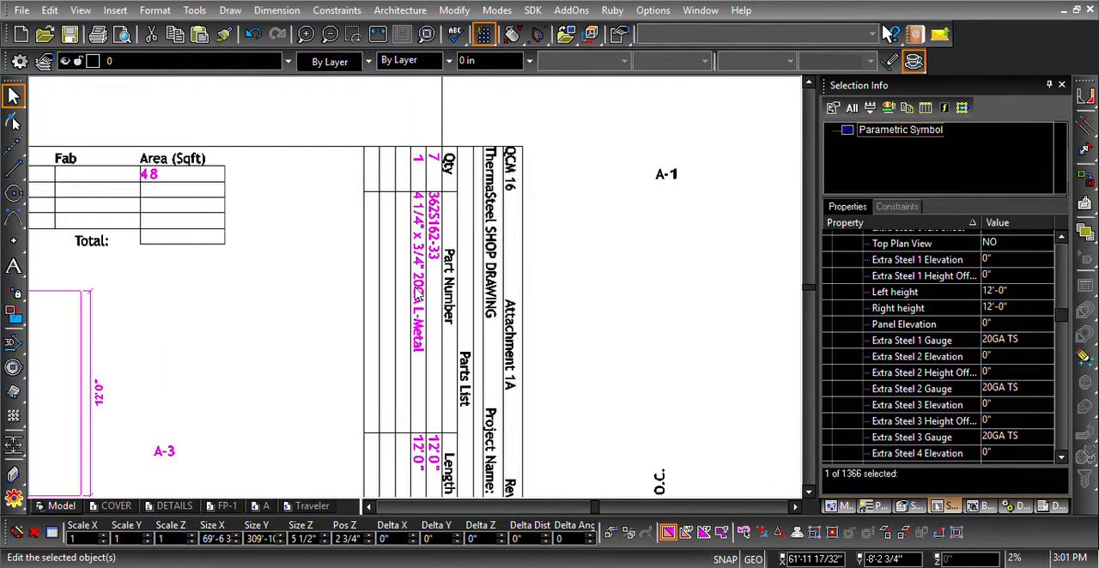
pyautogui.scroll(-6, 428, 288)
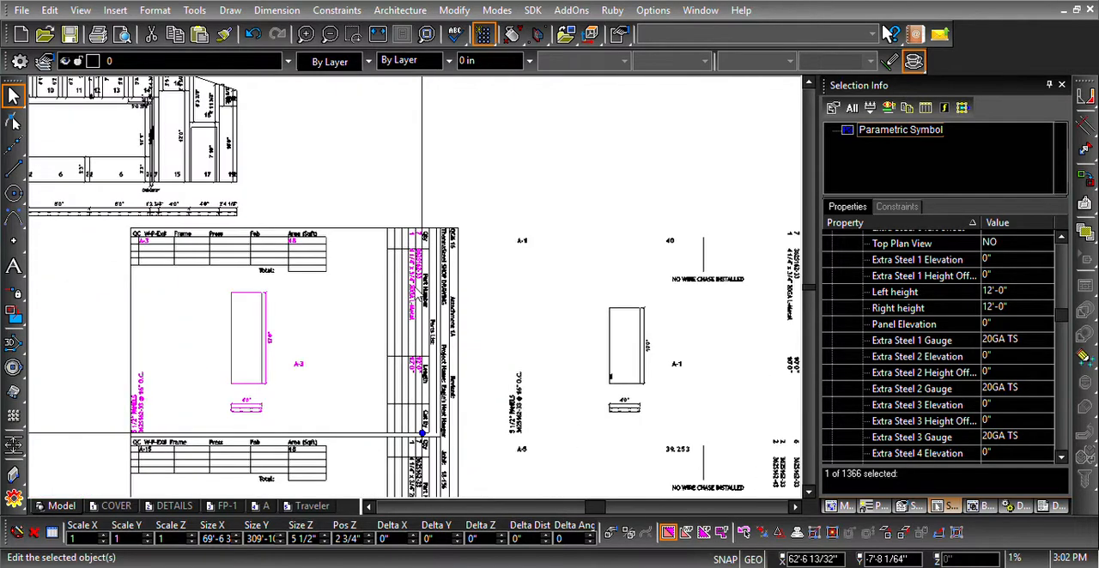
# - Deselect the panel symbol and examine the elevations and shop drawings of the walls laid out below wall A
pyautogui.press('Escape')
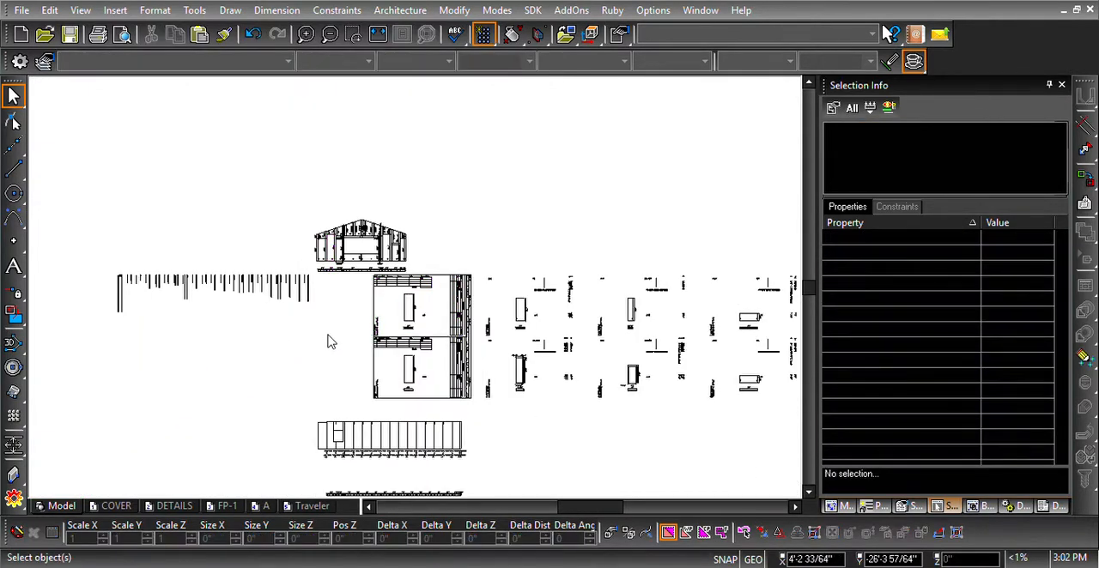
pyautogui.scroll(-2, 334, 340)
pyautogui.scroll(1, 427, 331)
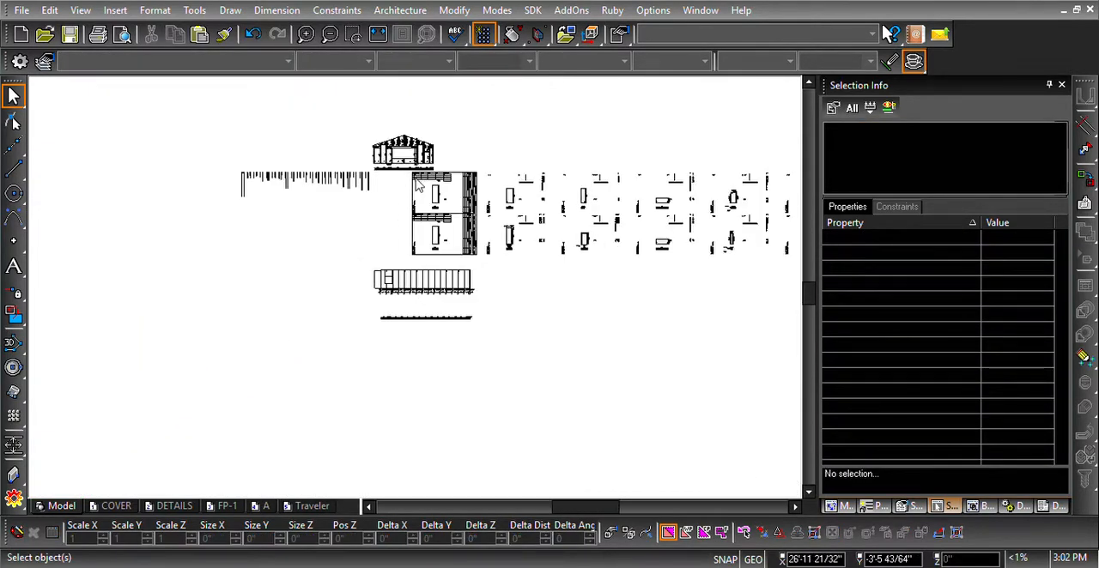
pyautogui.scroll(-2, 418, 258)
pyautogui.scroll(3, 417, 292)
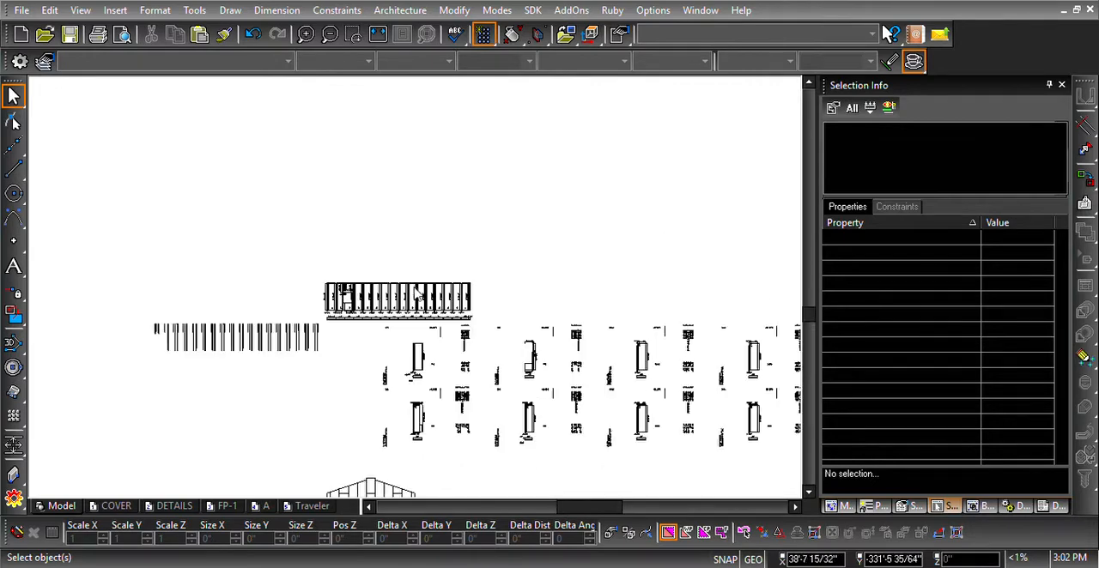
pyautogui.scroll(4, 415, 309)
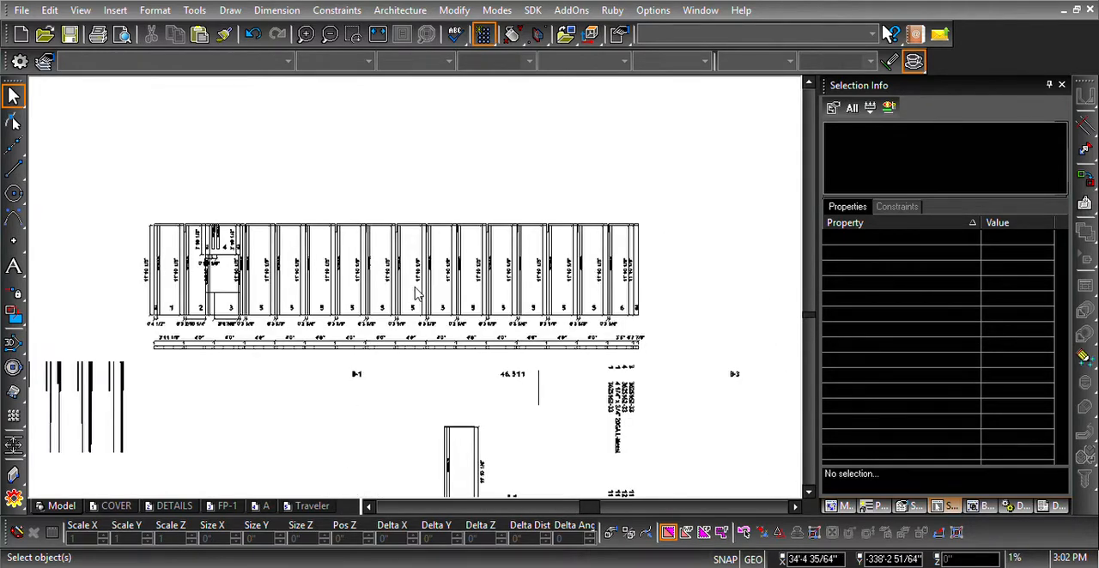
pyautogui.scroll(-2, 418, 296)
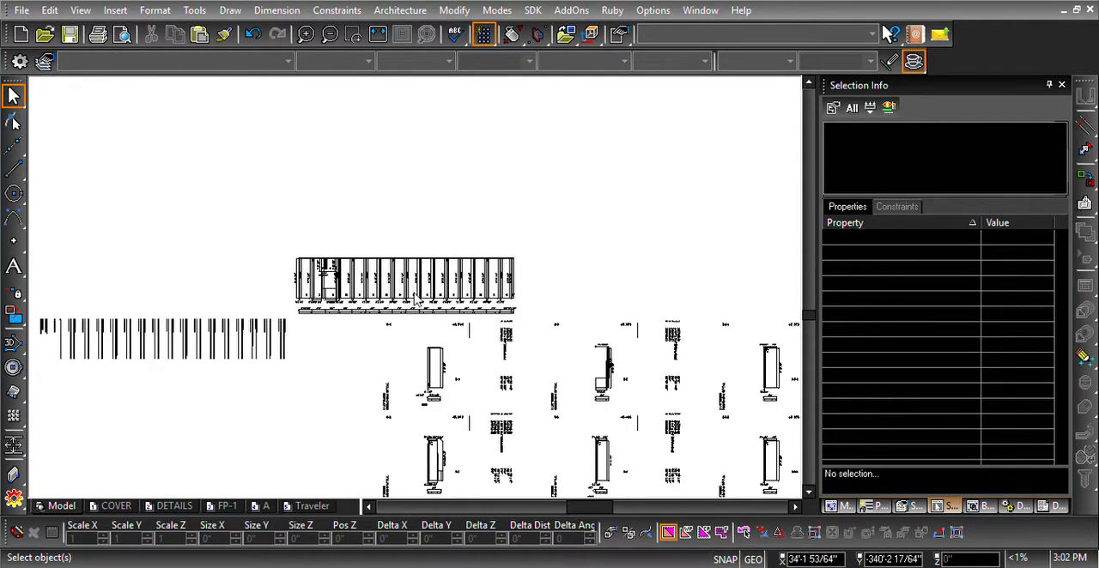
pyautogui.scroll(-10, 415, 299)
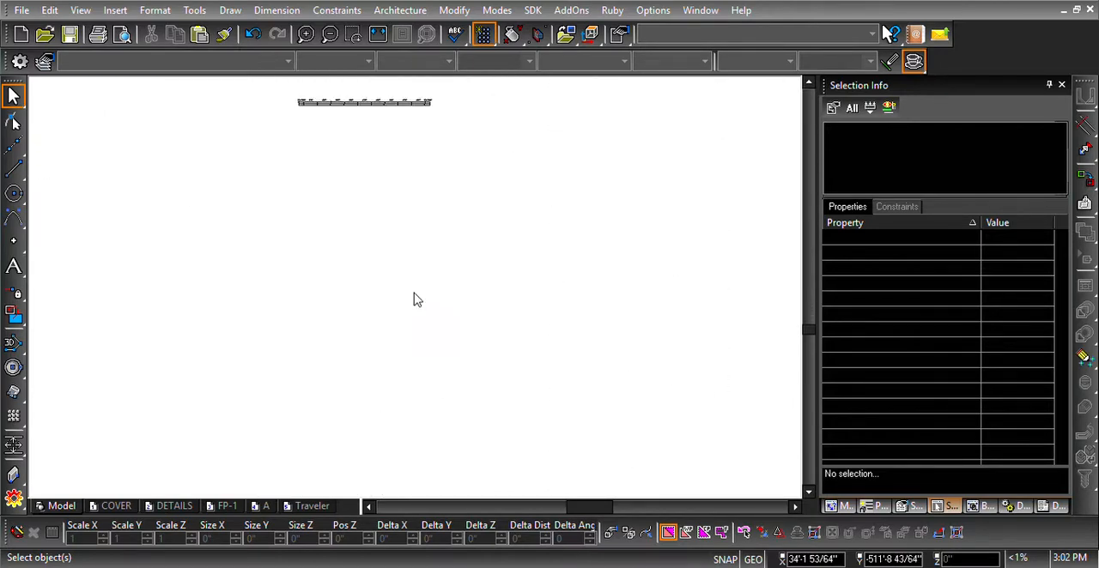
pyautogui.scroll(-10, 416, 299)
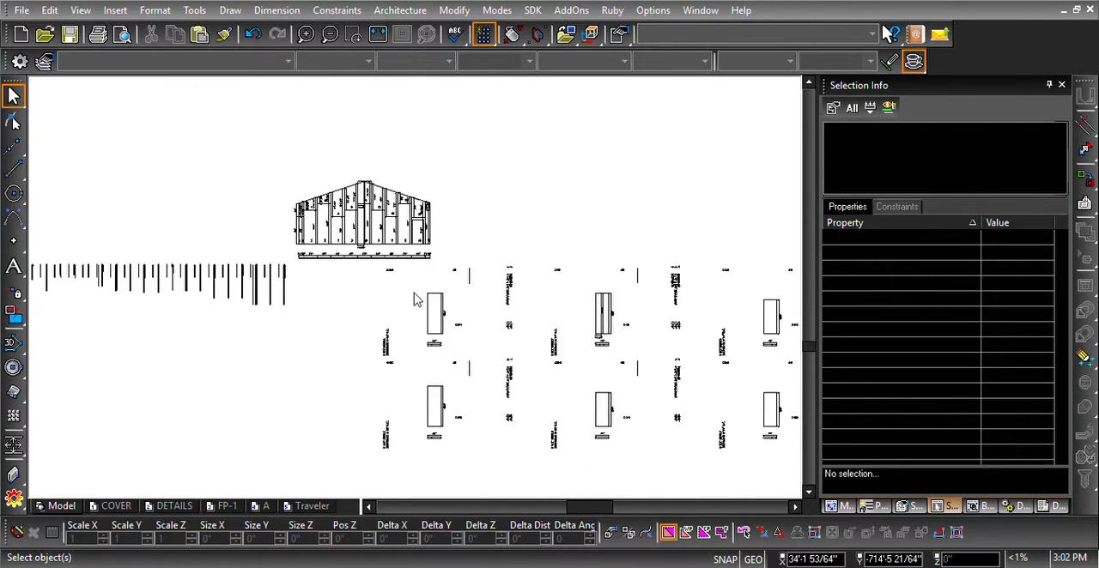
pyautogui.scroll(-10, 416, 300)
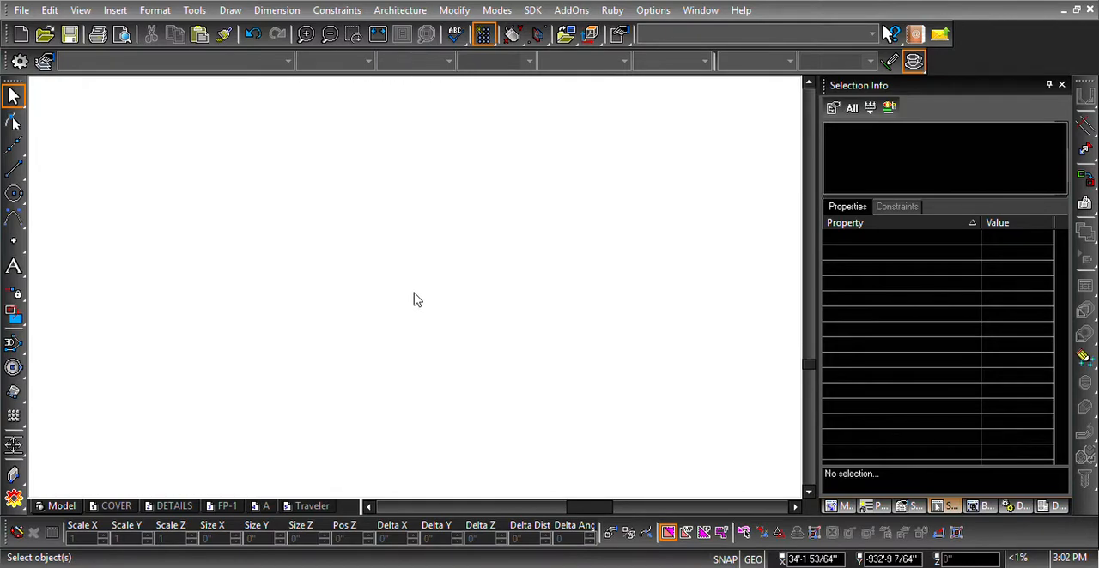
# - Examine wall D's elevation, including panels 9 and 12 above the openings, and the shop drawing of panel D-1
pyautogui.scroll(8, 416, 300)
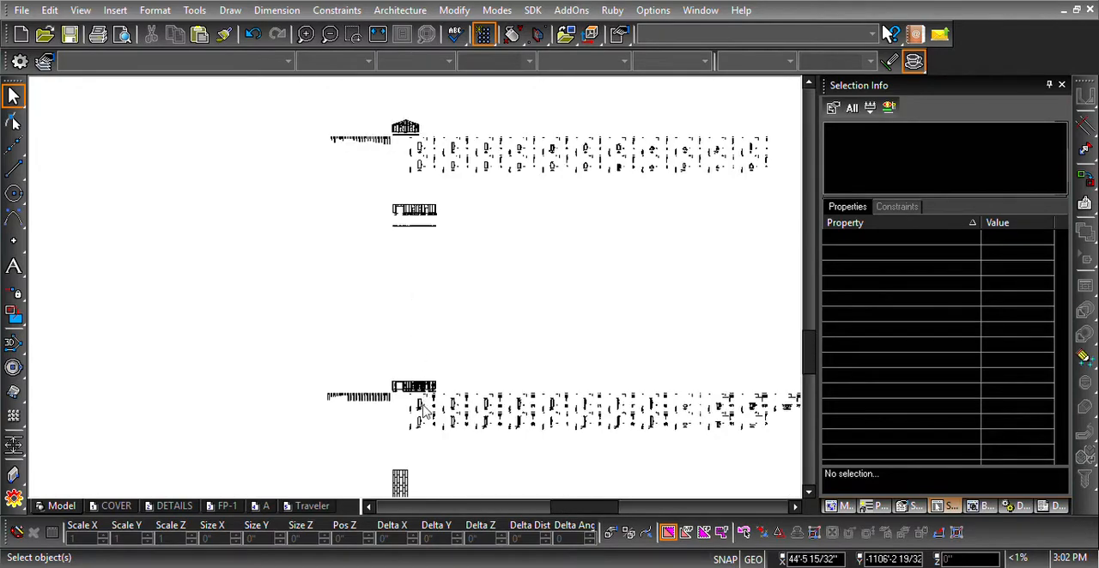
pyautogui.scroll(2, 423, 405)
pyautogui.scroll(3, 415, 300)
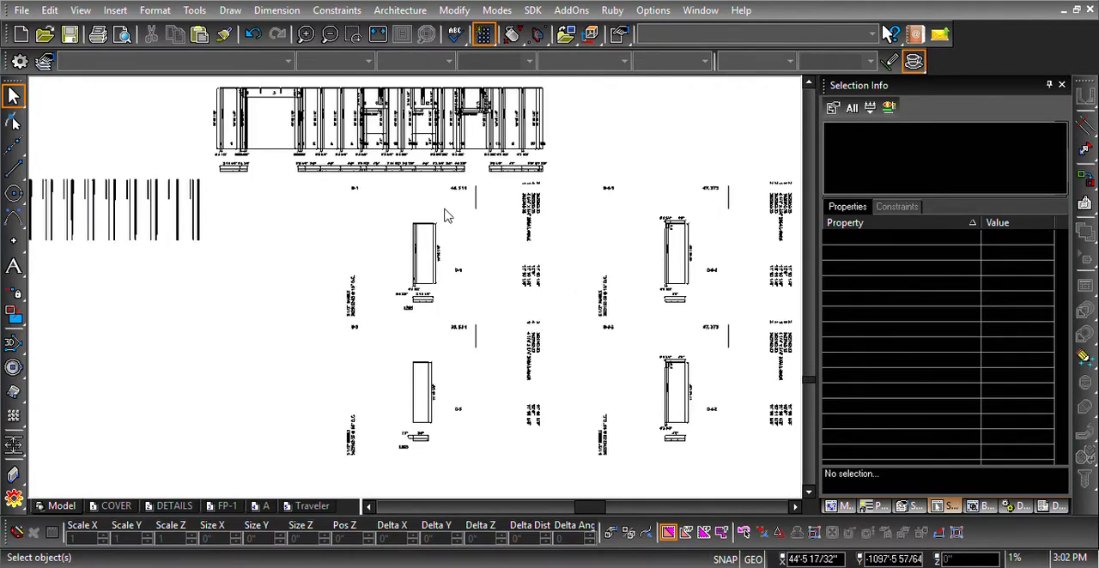
pyautogui.scroll(4, 458, 255)
pyautogui.scroll(-6, 437, 312)
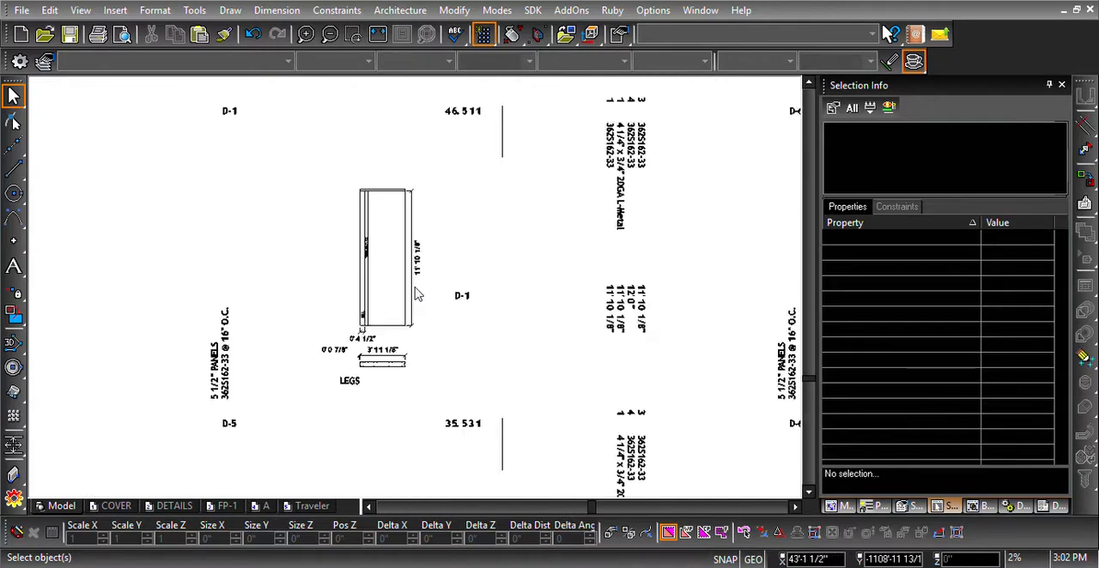
pyautogui.scroll(3, 416, 292)
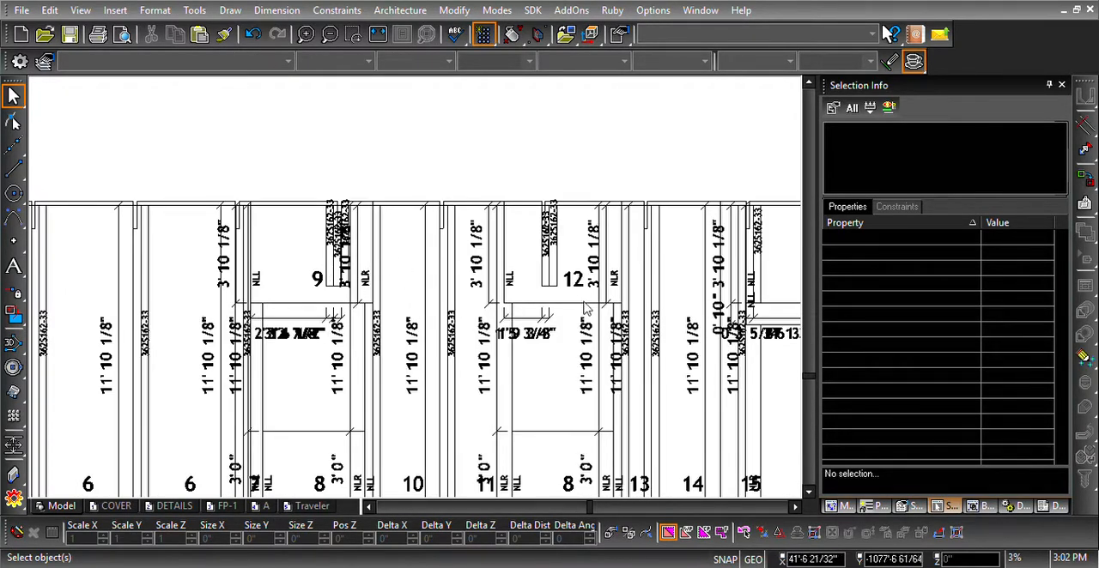
pyautogui.scroll(-5, 587, 307)
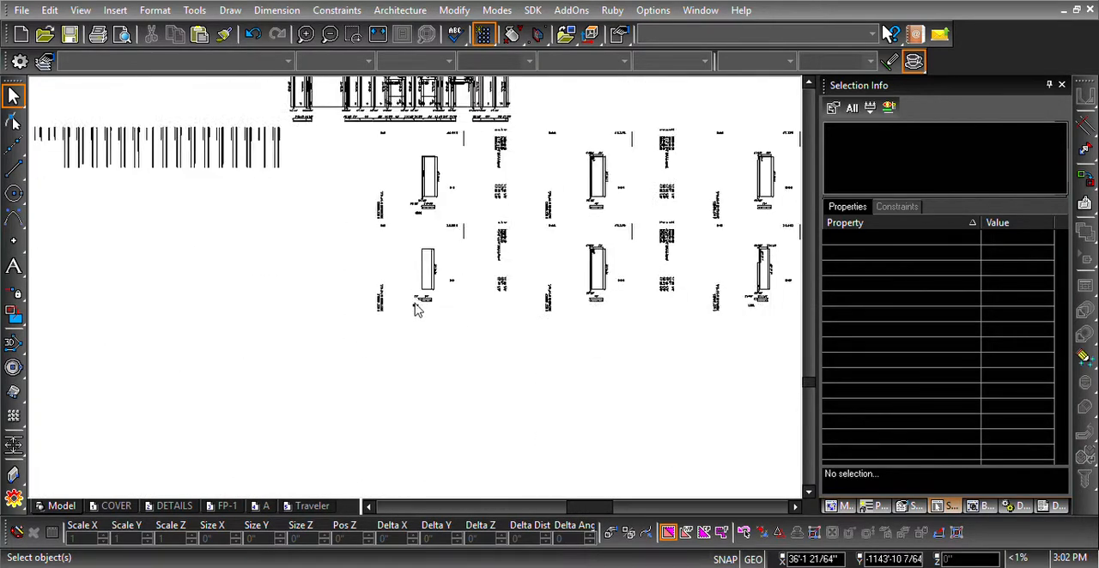
# - Examine the staggered panel layouts below wall D and their shop drawings, down to the small last layout
pyautogui.scroll(-10, 416, 309)
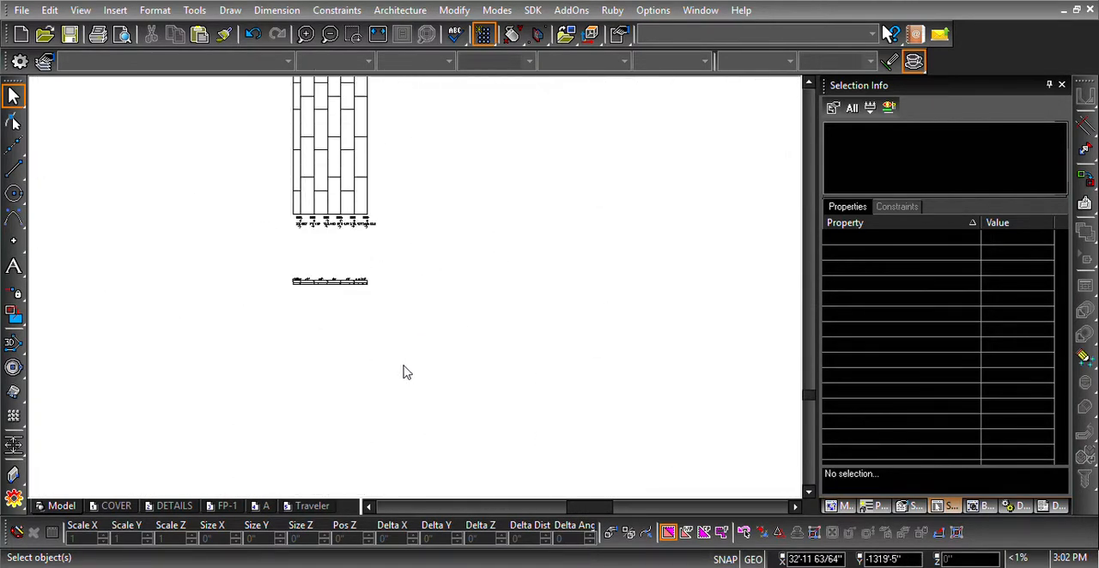
pyautogui.scroll(-10, 407, 372)
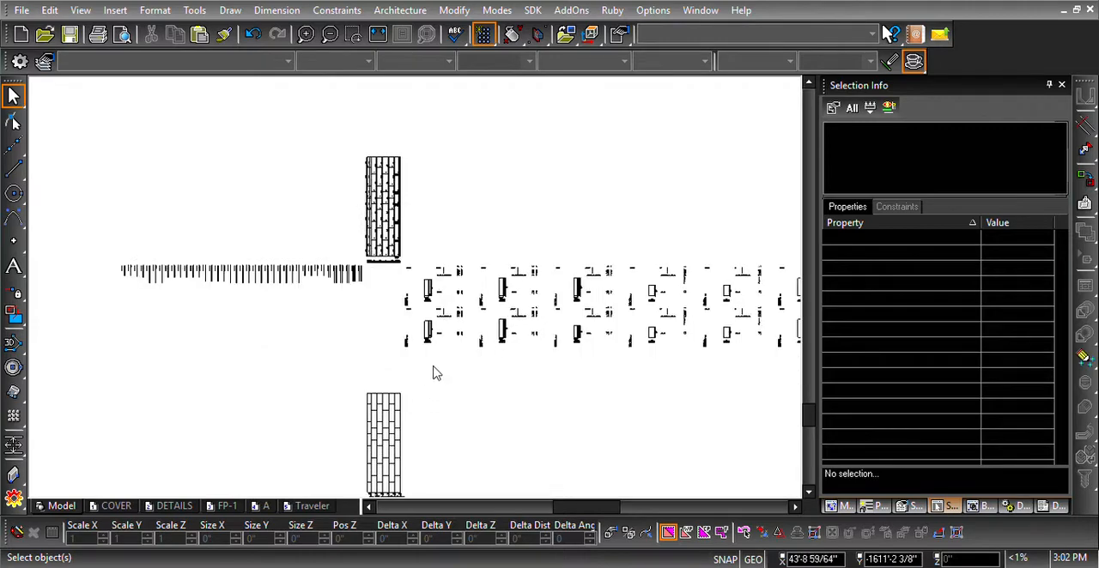
pyautogui.scroll(-10, 434, 373)
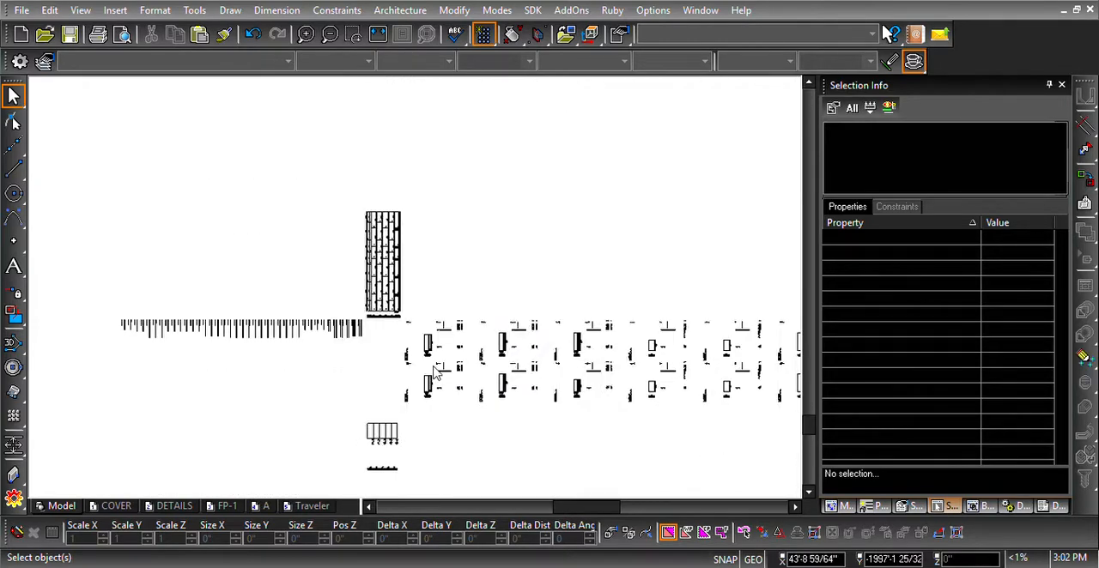
pyautogui.scroll(-5, 420, 343)
pyautogui.scroll(-5, 413, 283)
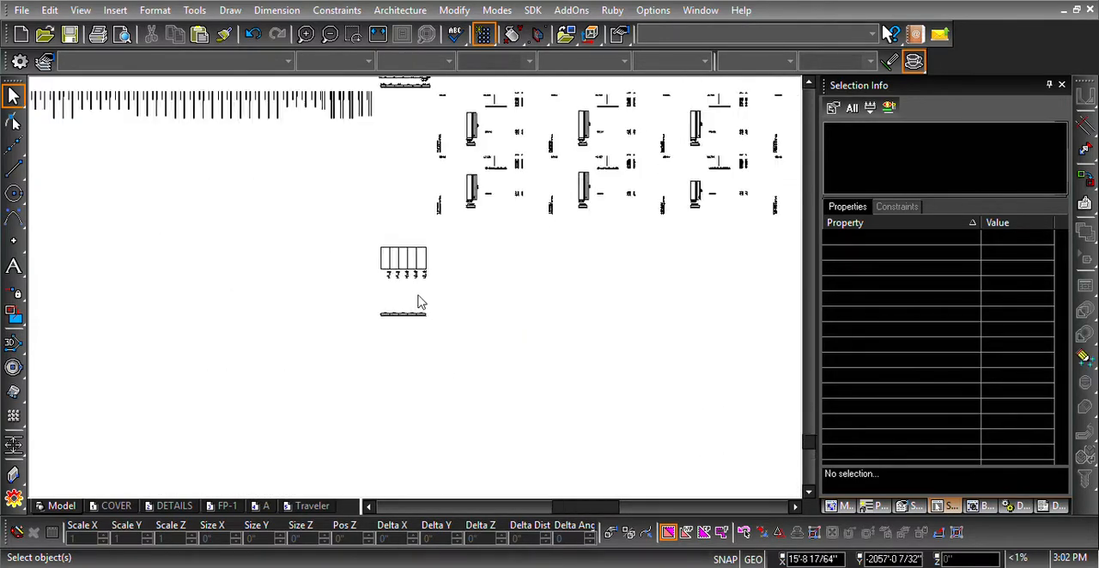
pyautogui.scroll(3, 421, 444)
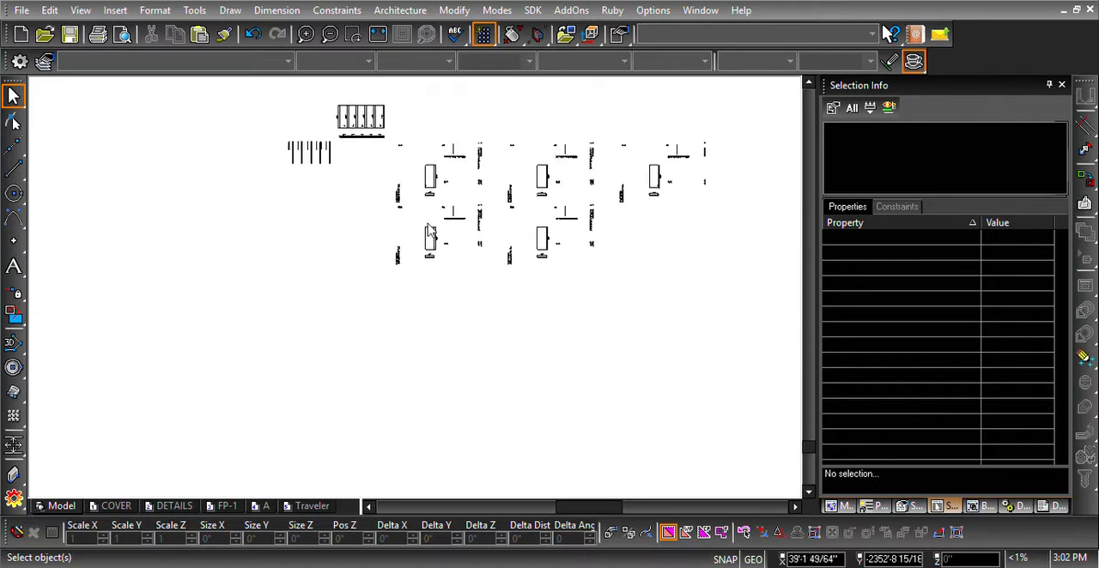
pyautogui.scroll(-5, 418, 292)
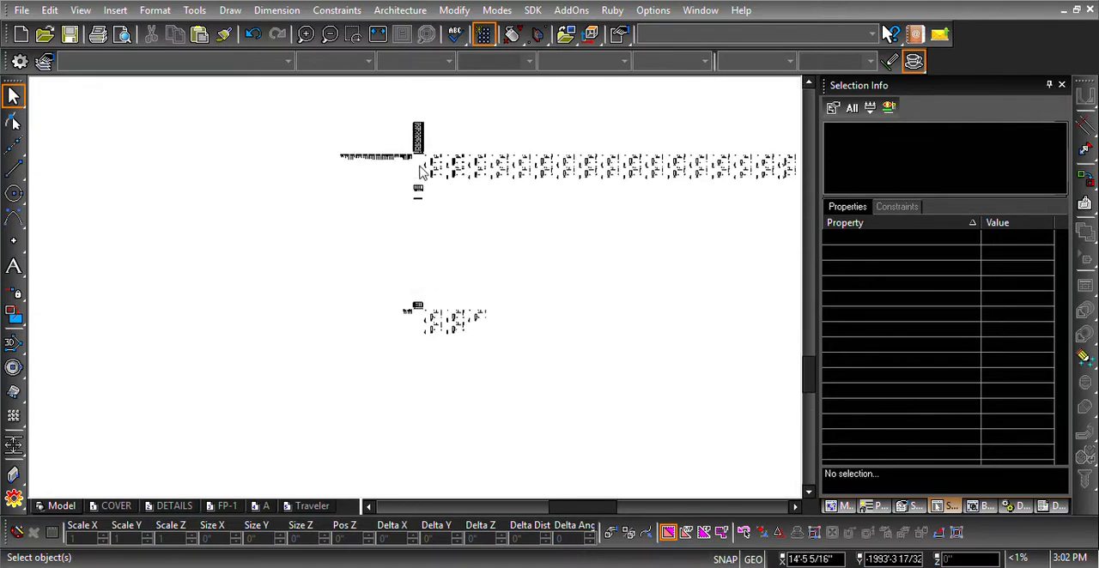
# - Inspect the row of vertical member lines beside the tall staggered panel layout and compare it with that layout's shop drawings
pyautogui.scroll(3, 412, 281)
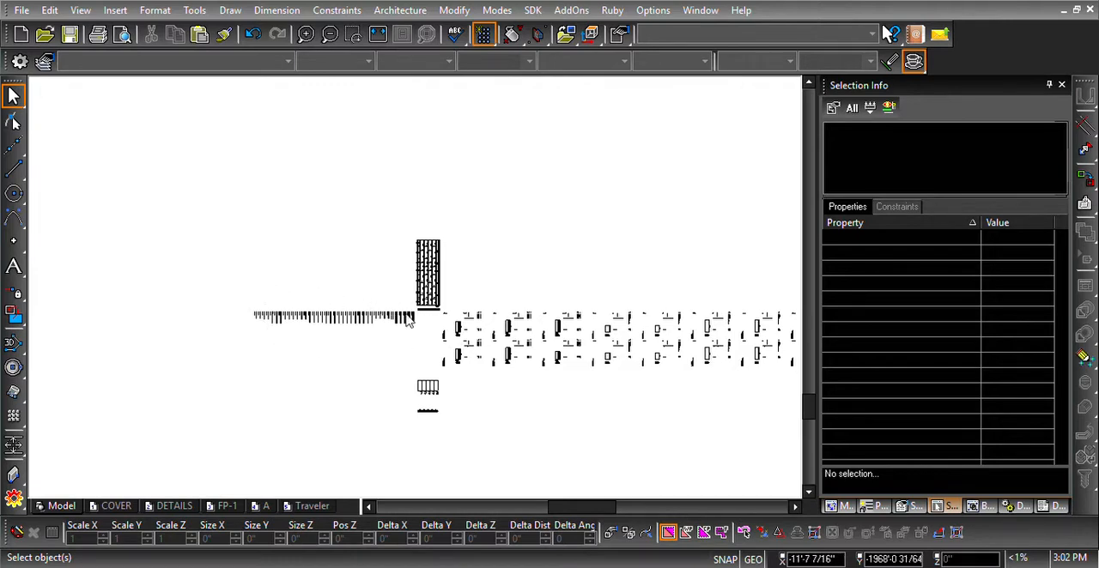
pyautogui.scroll(5, 409, 318)
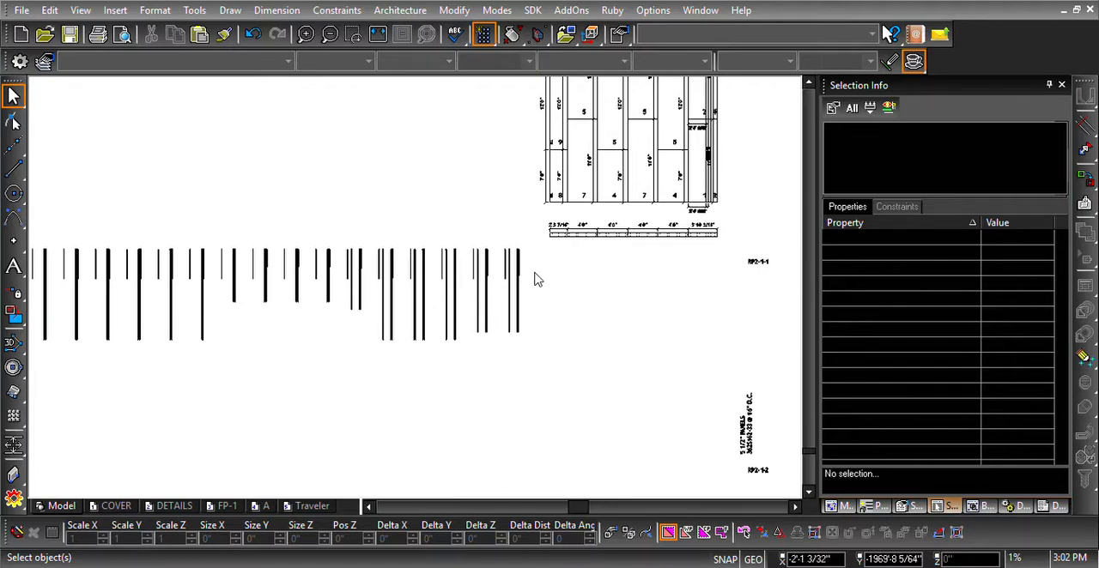
pyautogui.scroll(-3, 433, 284)
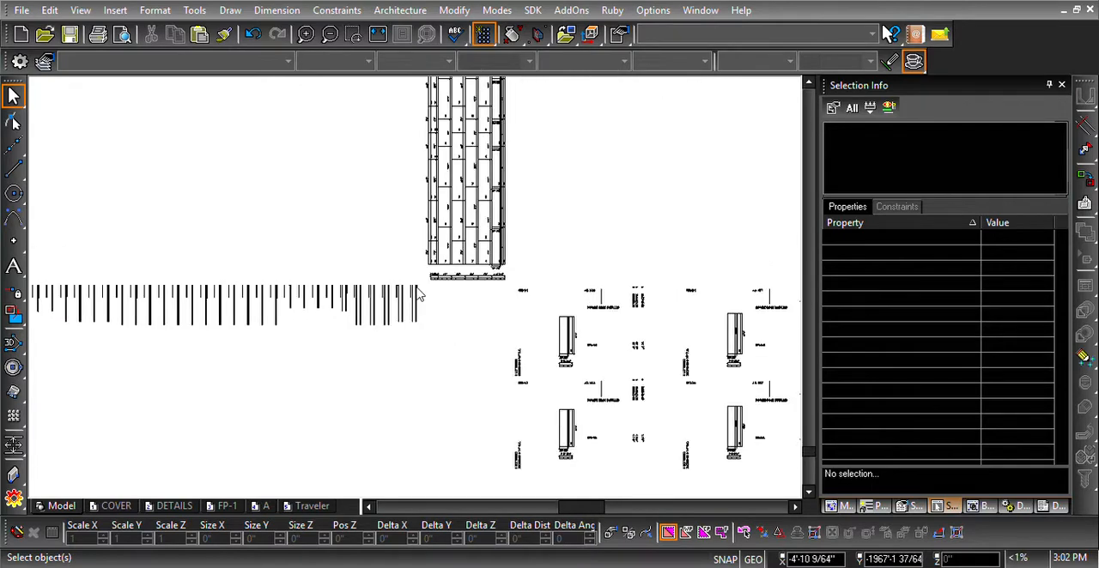
pyautogui.scroll(-2, 418, 285)
pyautogui.scroll(2, 418, 294)
pyautogui.scroll(-1, 419, 295)
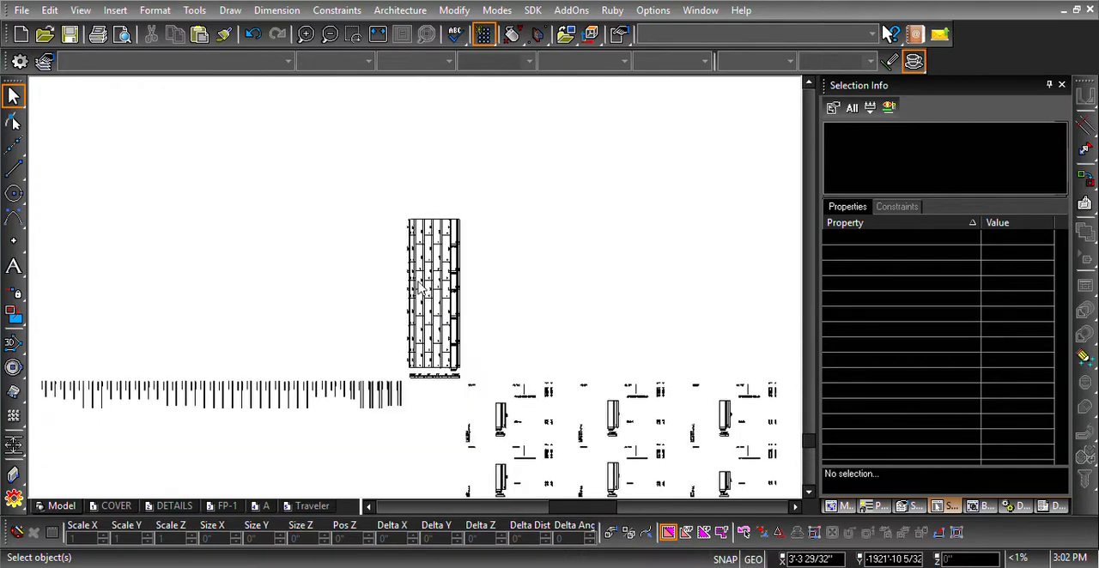
pyautogui.scroll(-2, 436, 240)
pyautogui.scroll(2, 420, 129)
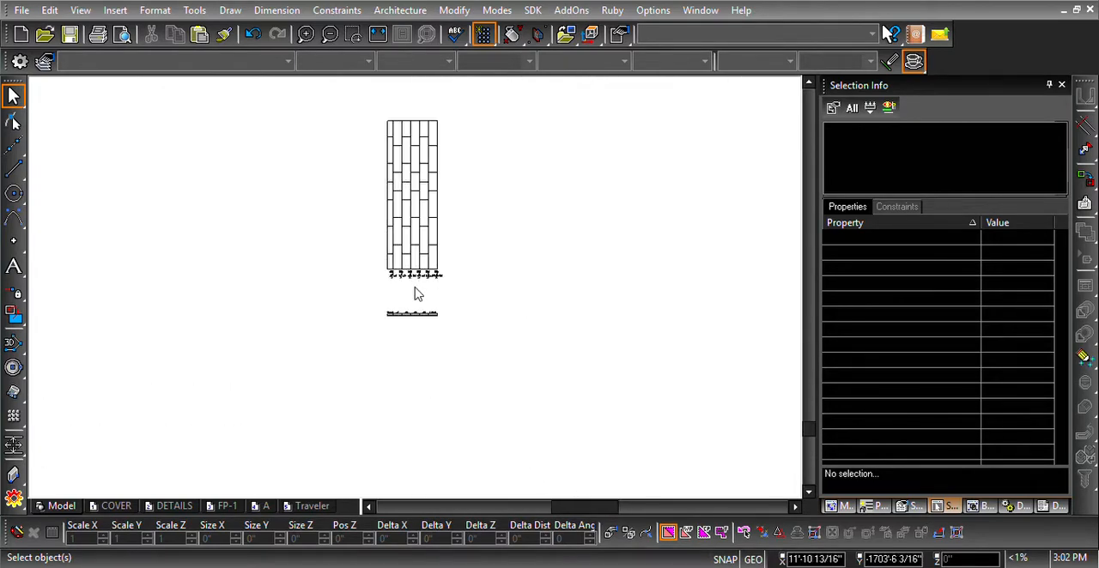
# - Review the drawing sets back up from the staggered layouts through wall D to the gable walls, ending with an overview
pyautogui.press('Up')
pyautogui.press('Up')
pyautogui.press('Up')
pyautogui.press('Up')
pyautogui.press('Up')
pyautogui.press('Up')
pyautogui.press('Up')
pyautogui.press('Up')
pyautogui.press('Up')
pyautogui.press('Up')
pyautogui.press('Up')
pyautogui.press('Up')
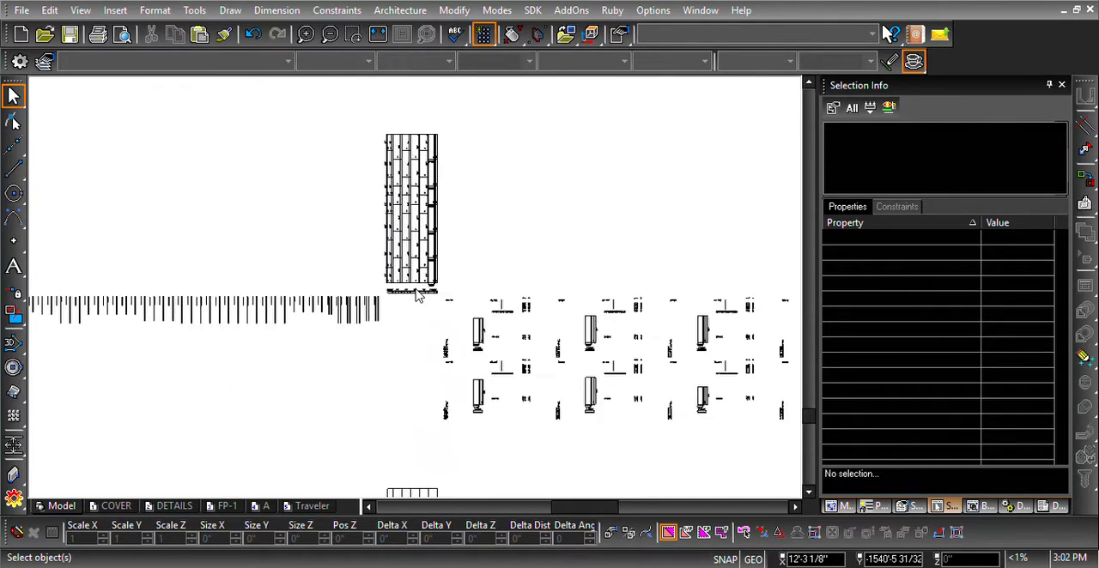
pyautogui.press('Up')
pyautogui.press('Up')
pyautogui.press('Up')
pyautogui.press('Up')
pyautogui.press('Up')
pyautogui.press('Up')
pyautogui.press('Up')
pyautogui.press('Up')
pyautogui.press('Up')
pyautogui.press('Up')
pyautogui.press('Up')
pyautogui.press('Up')
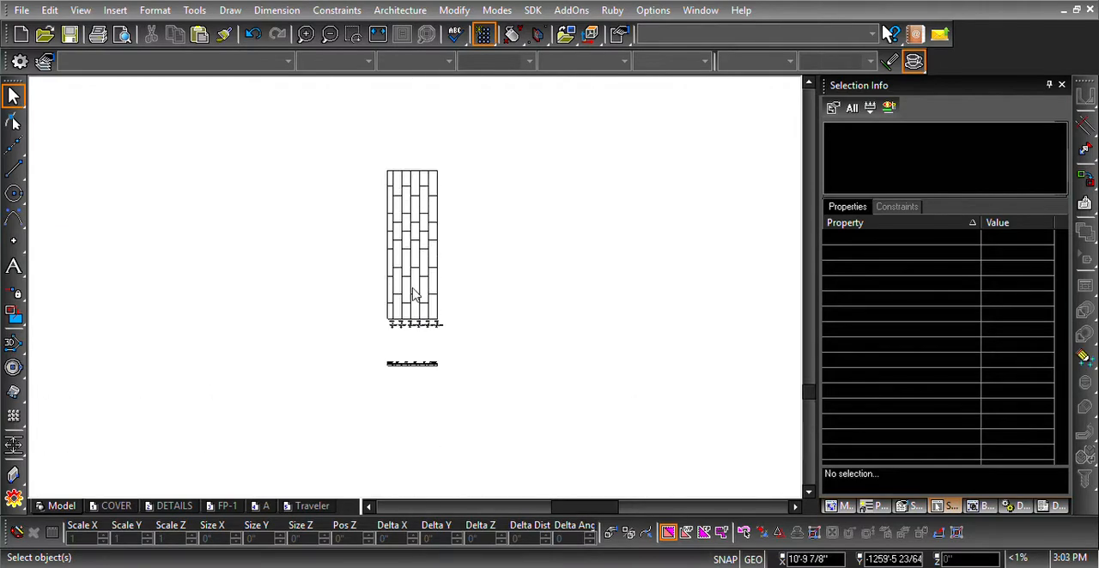
pyautogui.press('Up')
pyautogui.press('Up')
pyautogui.press('Up')
pyautogui.press('Up')
pyautogui.press('Up')
pyautogui.press('Up')
pyautogui.press('Up')
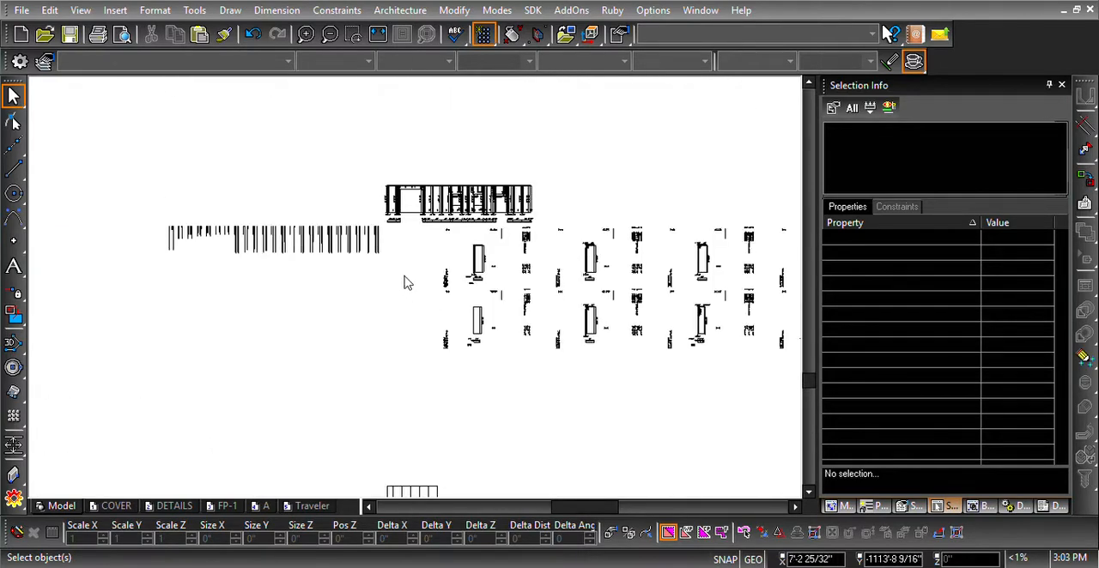
pyautogui.press('Up')
pyautogui.press('Up')
pyautogui.press('Up')
pyautogui.press('Up')
pyautogui.press('Up')
pyautogui.press('Up')
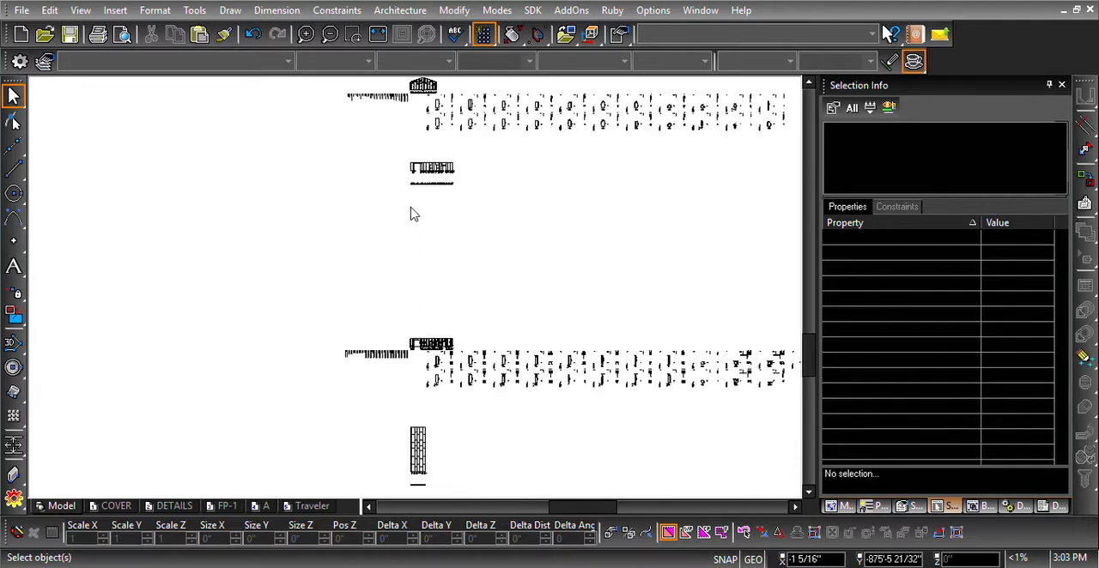
pyautogui.scroll(2, 413, 109)
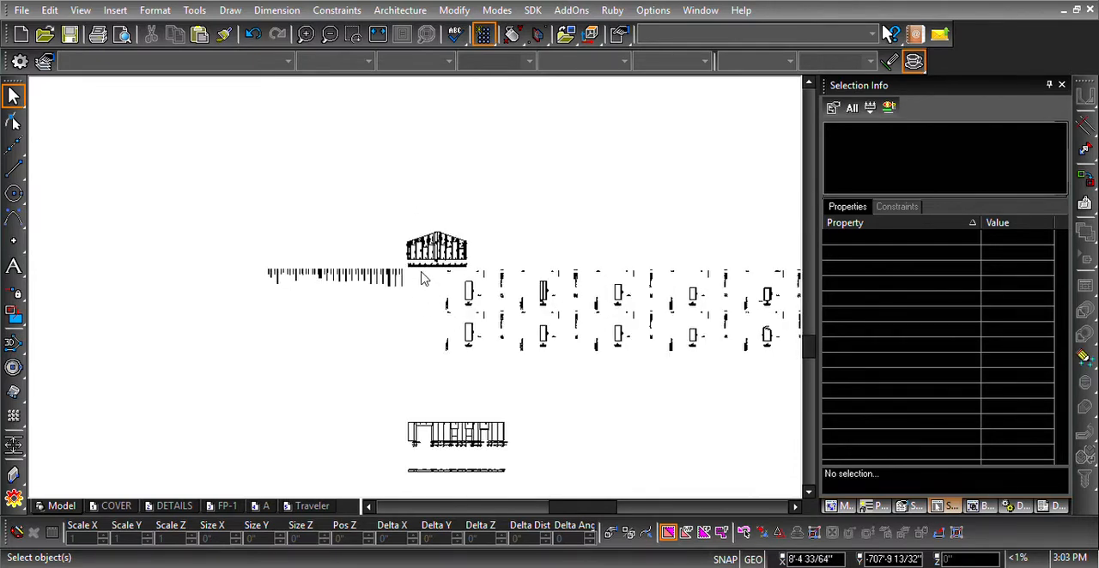
pyautogui.scroll(-3, 420, 279)
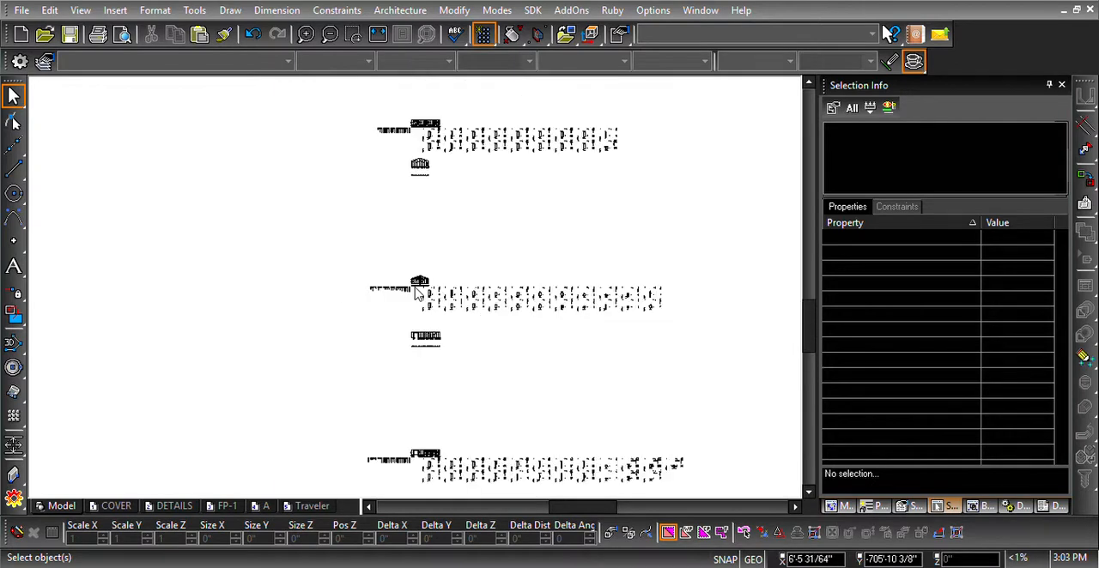
pyautogui.scroll(-1, 421, 291)
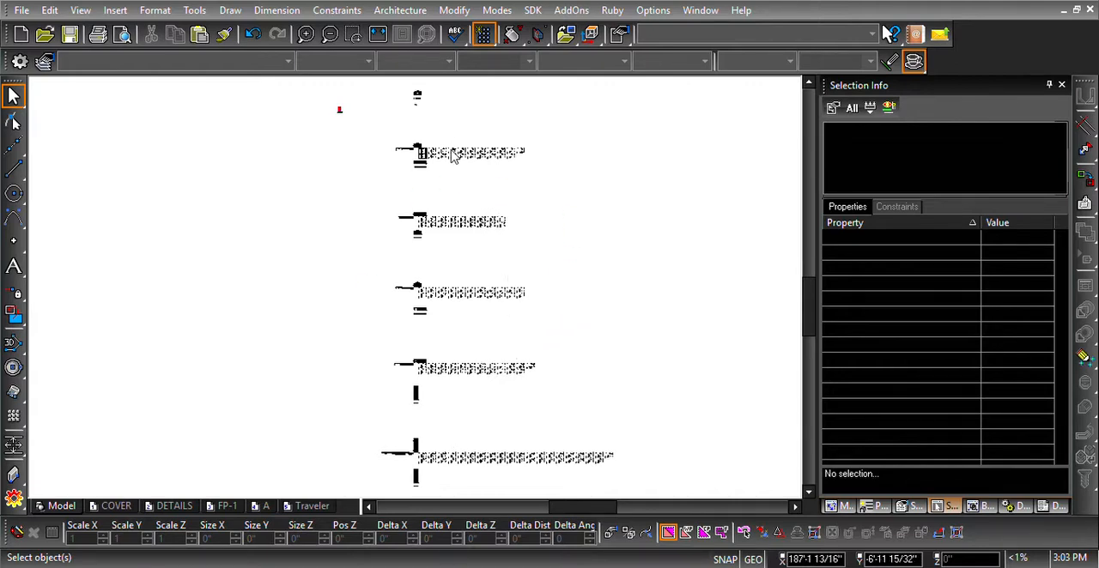
# - Examine wall A's complete set: its gable elevation, row of vertical member lines, title-blocked sheets and panel shop drawings
pyautogui.scroll(1, 442, 135)
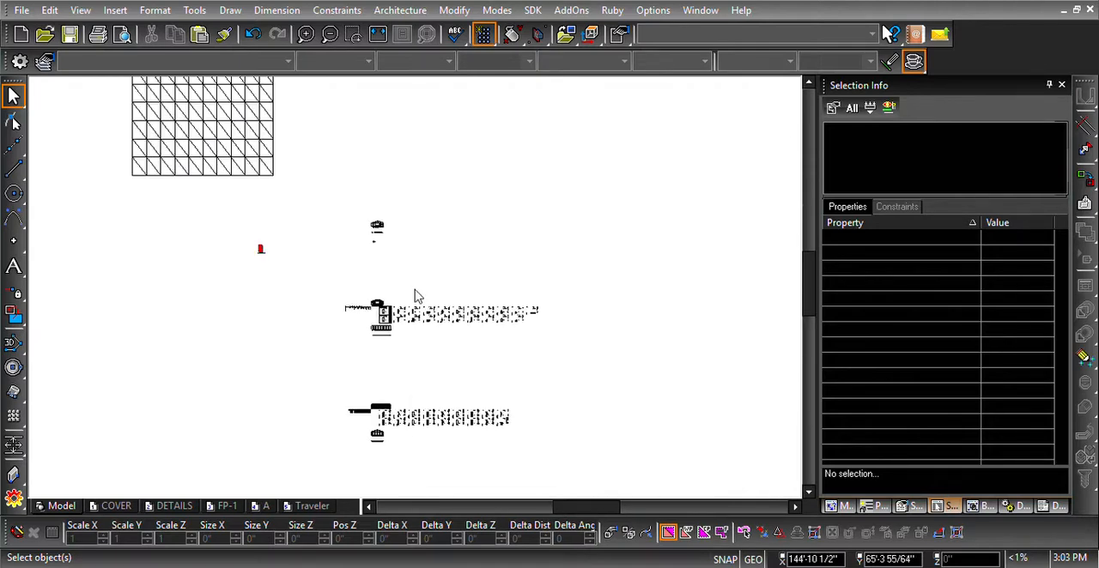
pyautogui.scroll(1, 415, 296)
pyautogui.scroll(1, 403, 294)
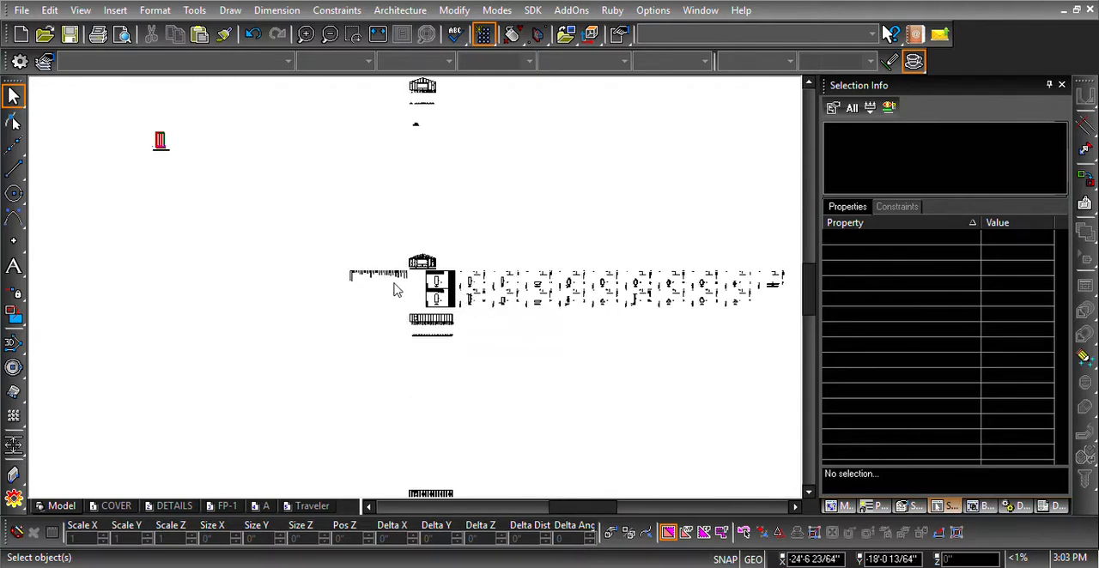
pyautogui.scroll(1, 419, 297)
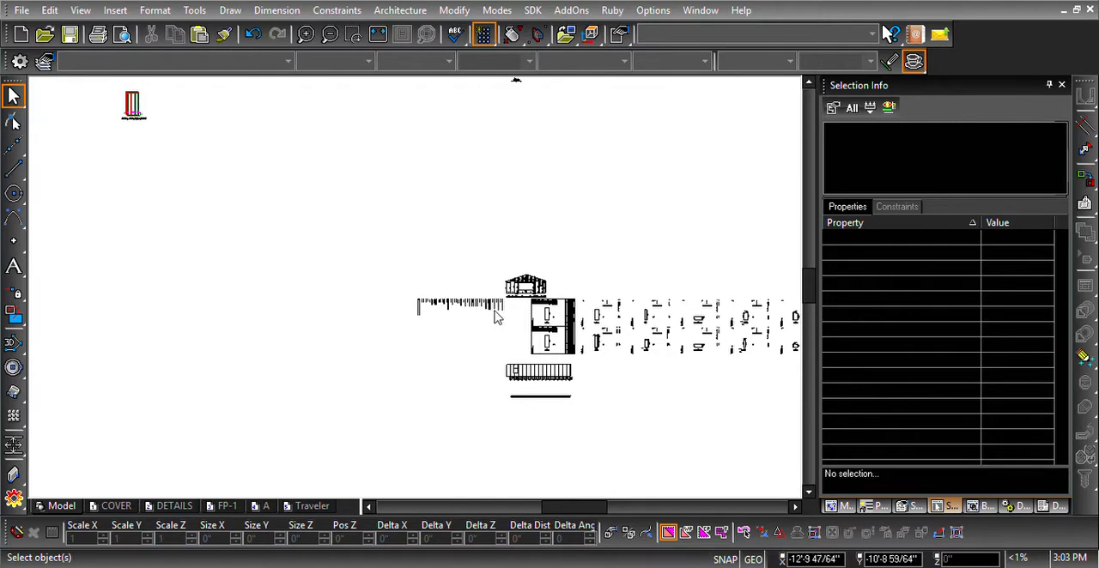
pyautogui.scroll(-1, 523, 319)
pyautogui.scroll(1, 483, 298)
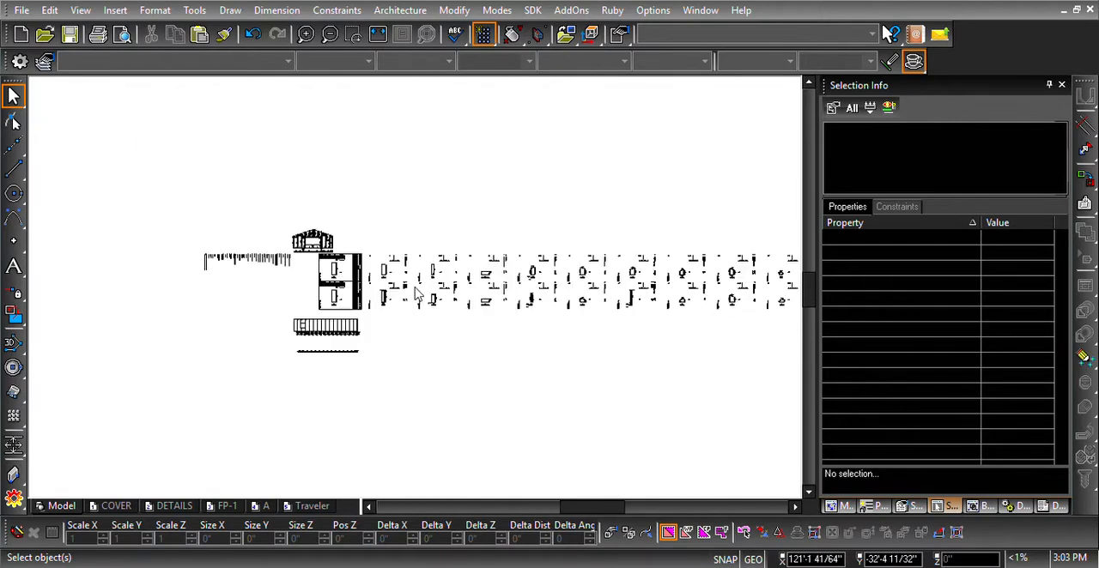
# - Explode the parametric symbols of wall A's set: gable elevation, member lines, panel shop drawings and the two symbols inside the title-blocked sheets
pyautogui.scroll(-1, 420, 295)
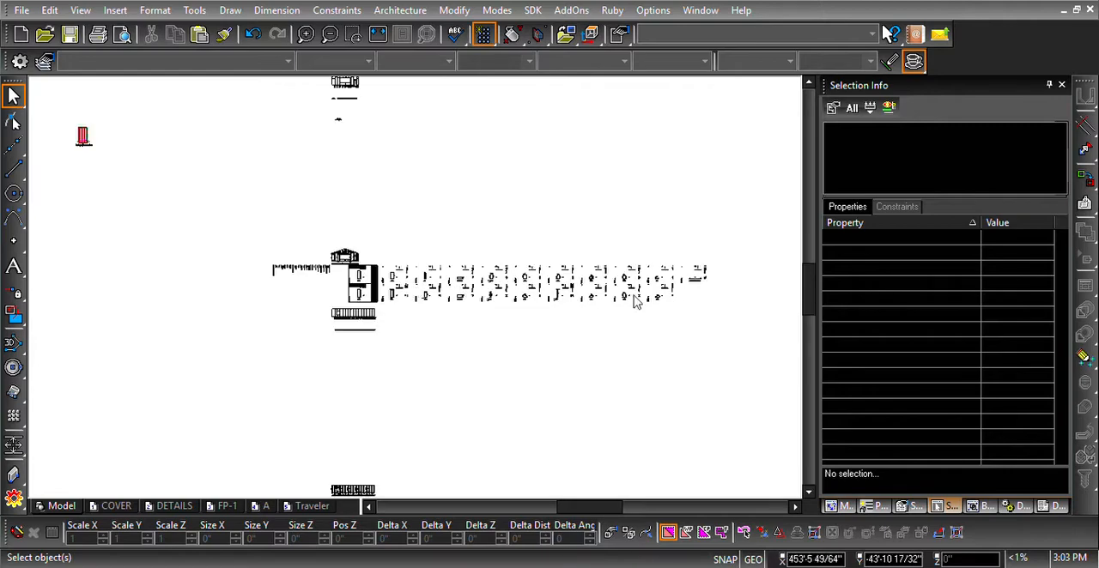
pyautogui.moveTo(702, 303)
pyautogui.mouseDown()
pyautogui.moveTo(520, 271)
pyautogui.moveTo(361, 279)
pyautogui.mouseUp()
pyautogui.scroll(2, 365, 283)
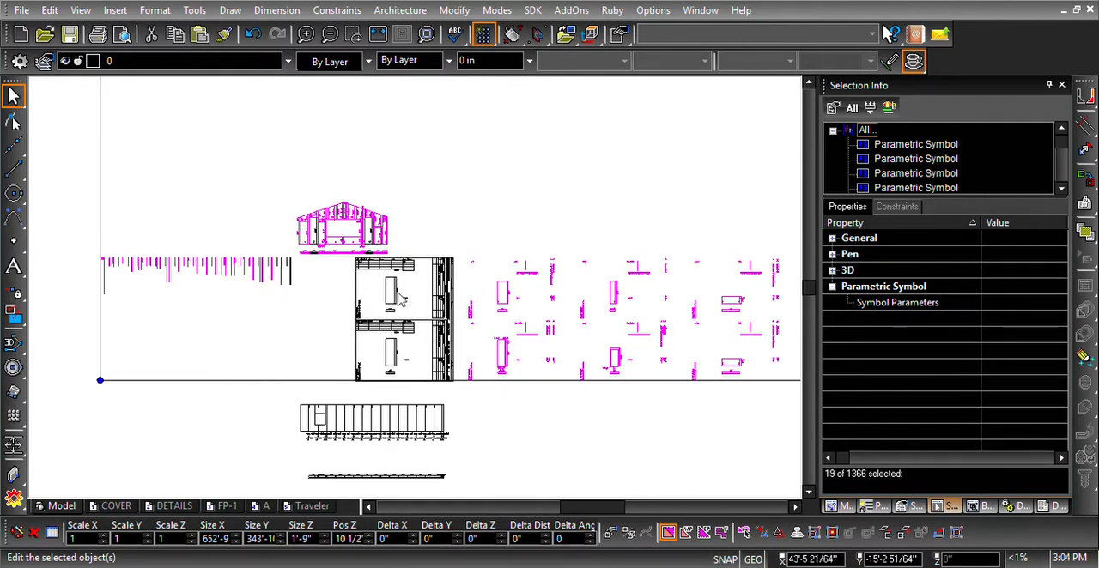
pyautogui.keyDown('shift'); pyautogui.click(395, 355); pyautogui.keyUp('shift')
pyautogui.keyDown('shift'); pyautogui.click(442, 357); pyautogui.keyUp('shift')
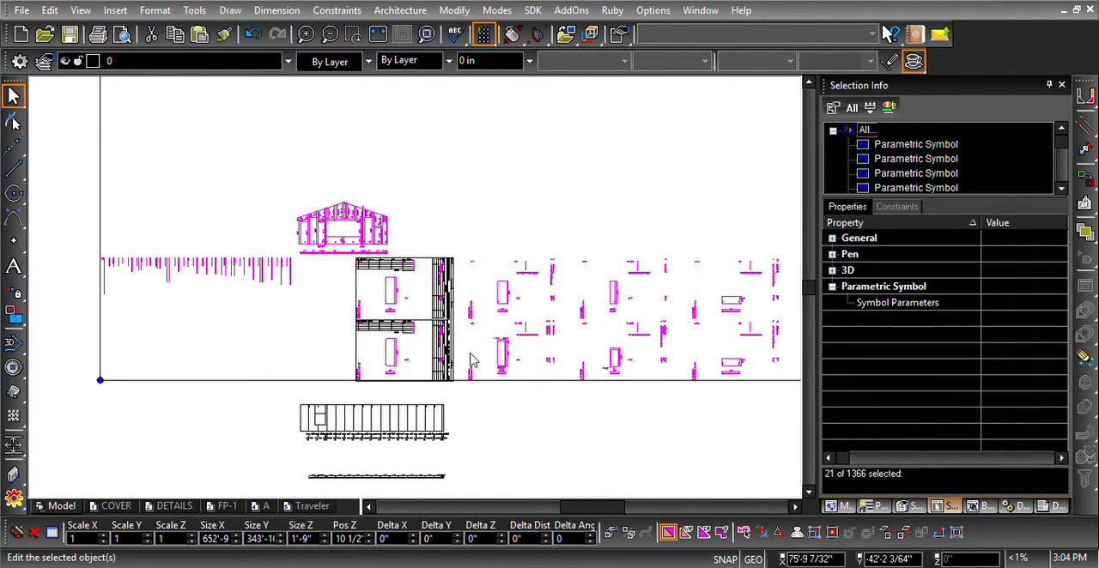
pyautogui.scroll(-1, 650, 315)
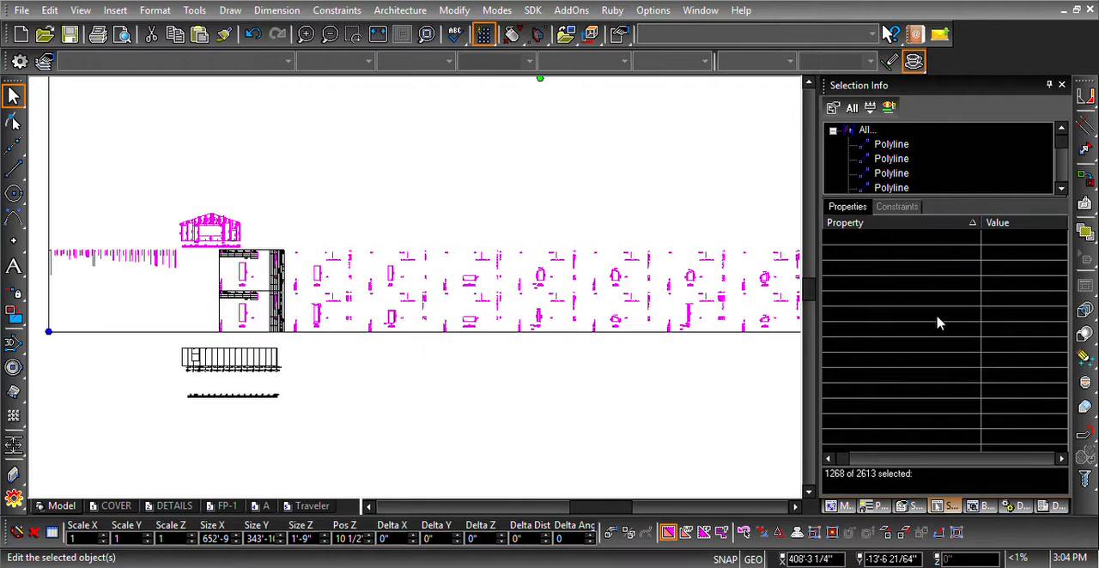
# - Enlarge the selection's object list and look through the polylines, texts and groups from wall A's exploded symbols
pyautogui.moveTo(938, 323); pyautogui.dragTo(951, 327)
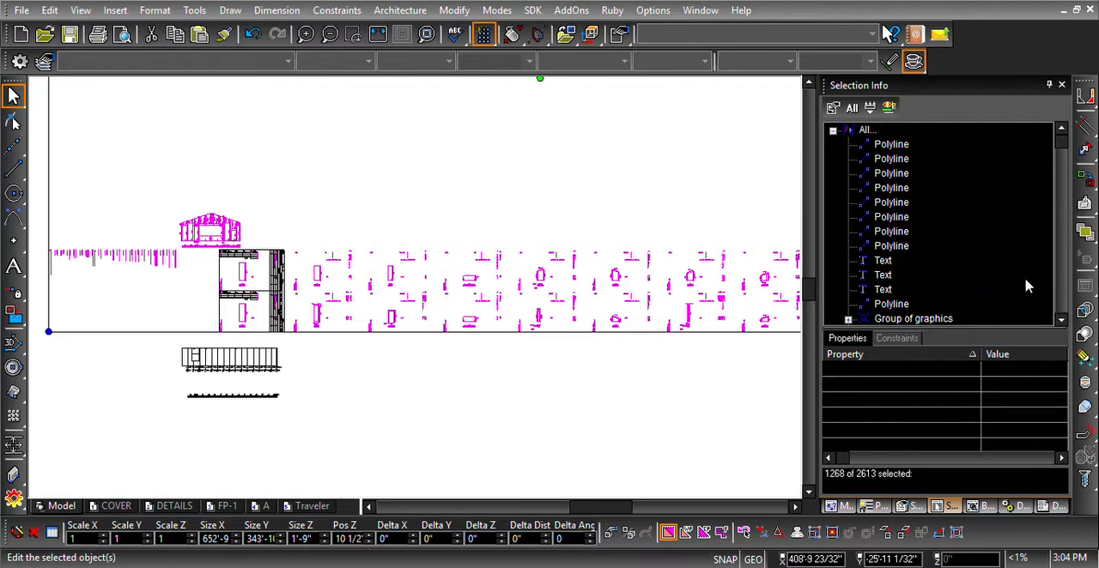
pyautogui.scroll(-10, 938, 283)
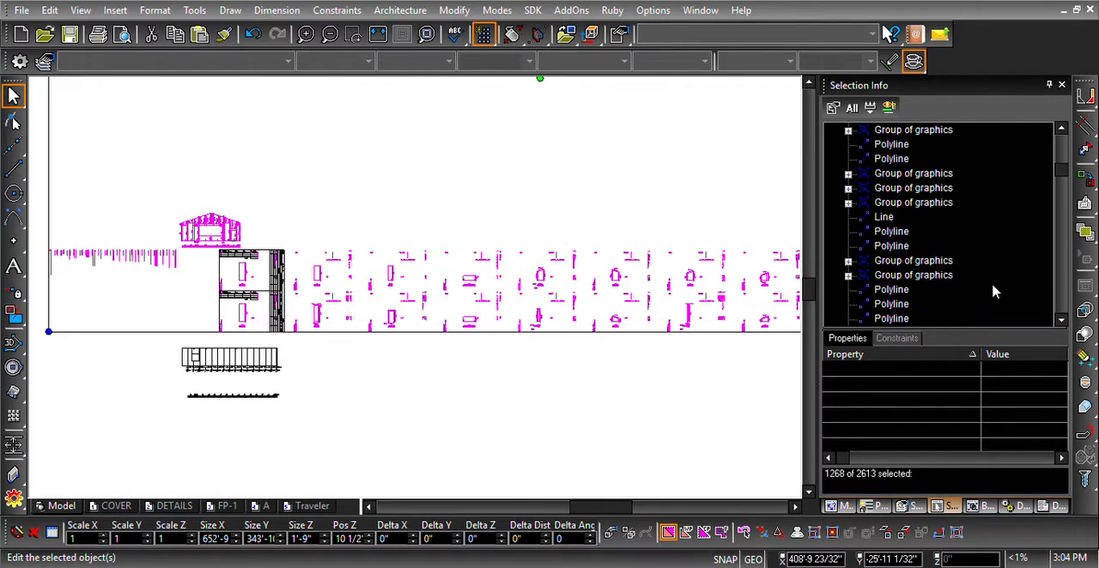
pyautogui.scroll(-5, 938, 272)
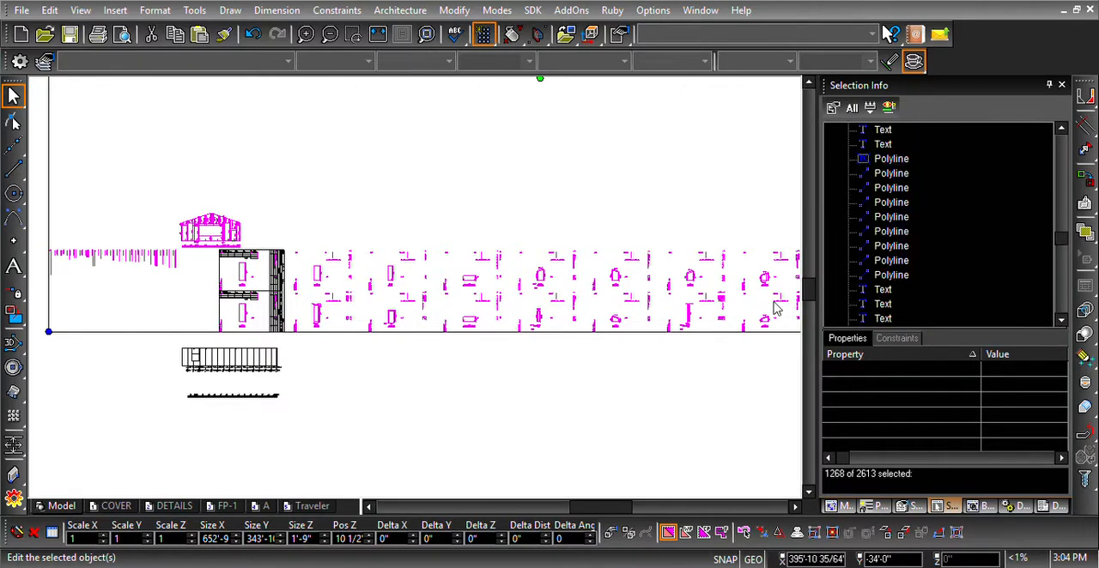
pyautogui.scroll(-1, 357, 390)
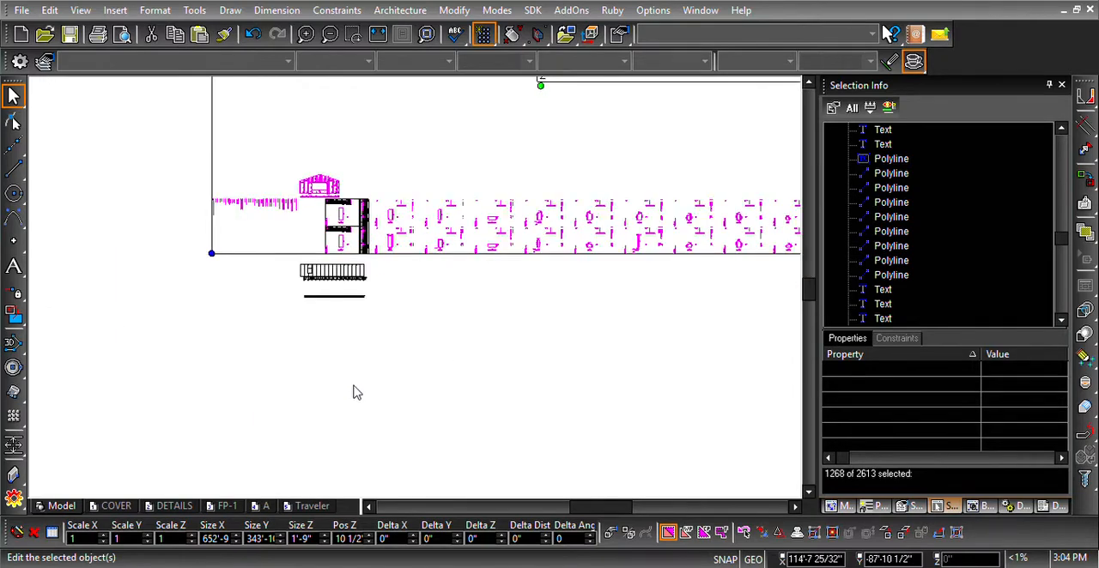
# - Explode the parametric symbols of the rectangular wall set directly below wall A, check the result up close and clear the selection
pyautogui.scroll(-1, 453, 281)
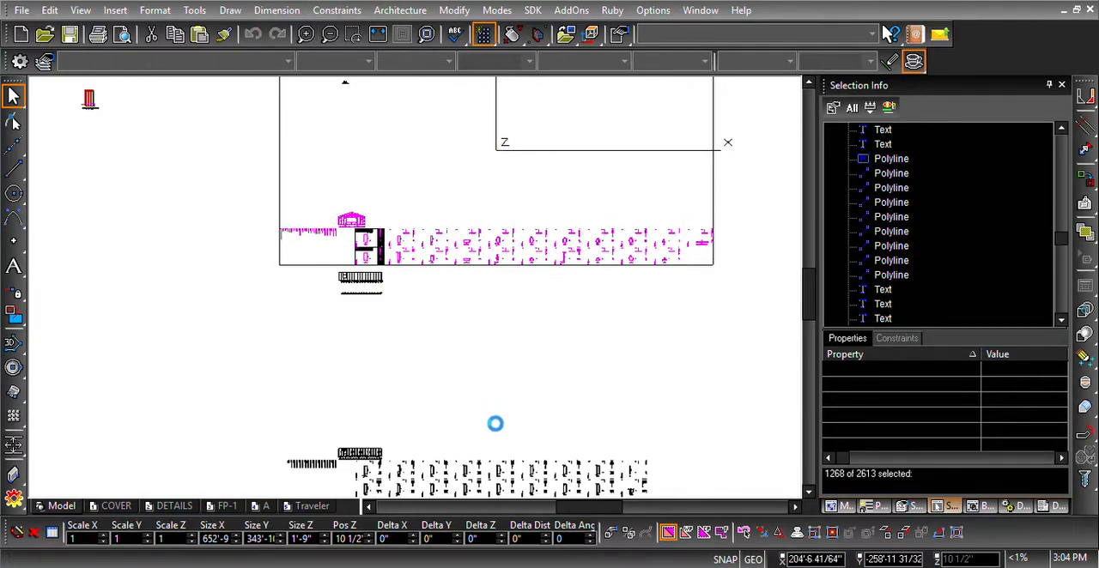
pyautogui.scroll(1, 470, 461)
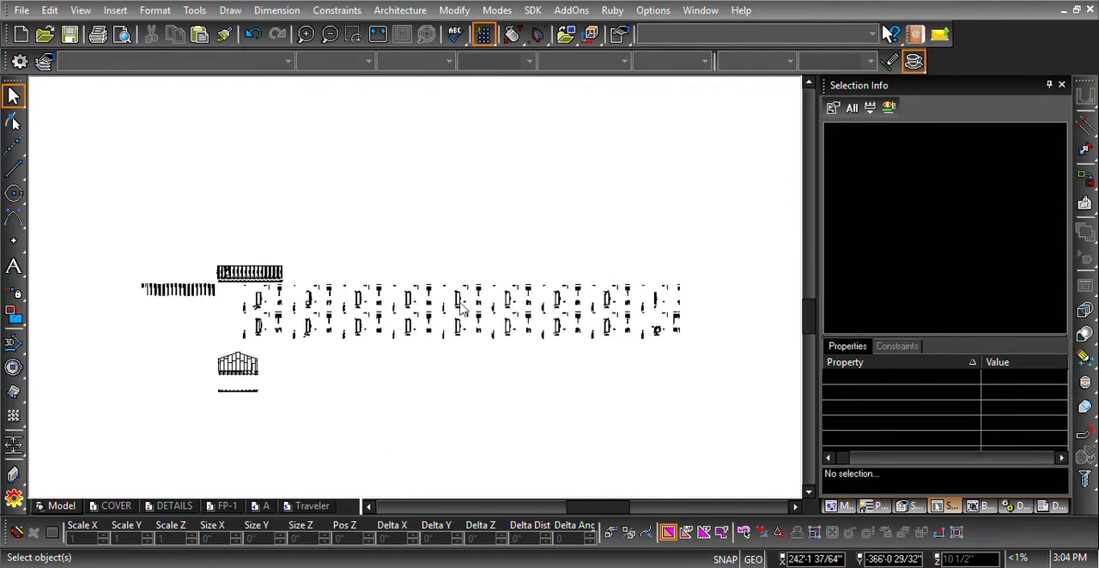
pyautogui.click(689, 333)
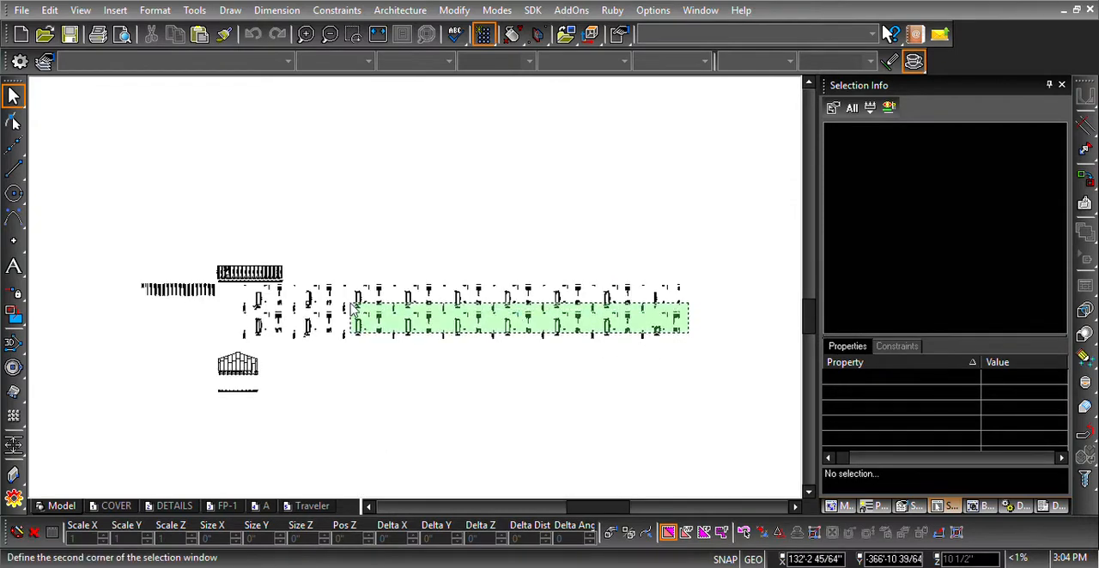
pyautogui.click(270, 304)
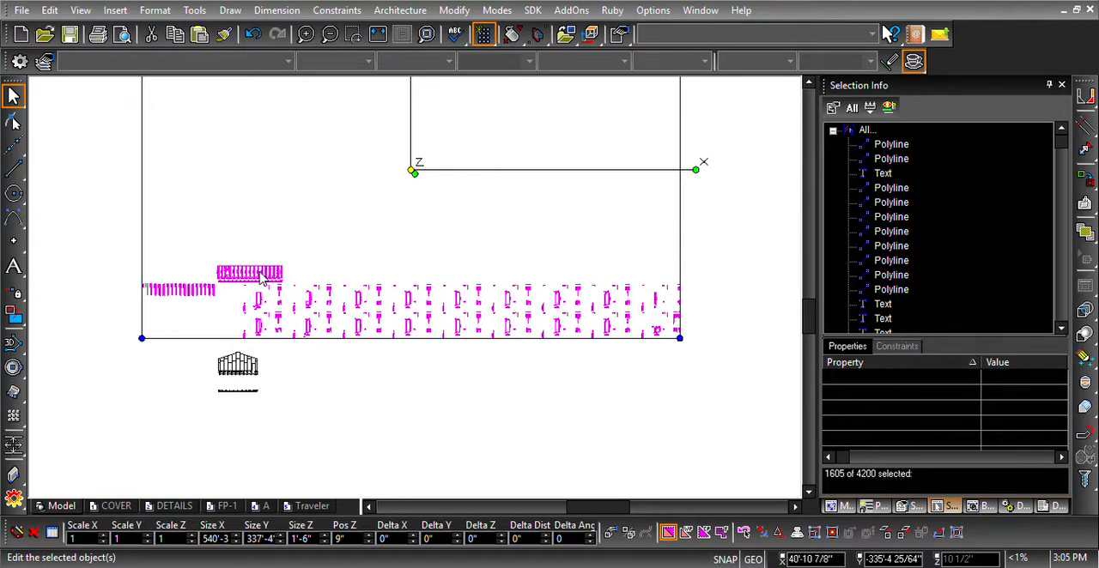
pyautogui.scroll(1, 257, 278)
pyautogui.scroll(1, 420, 322)
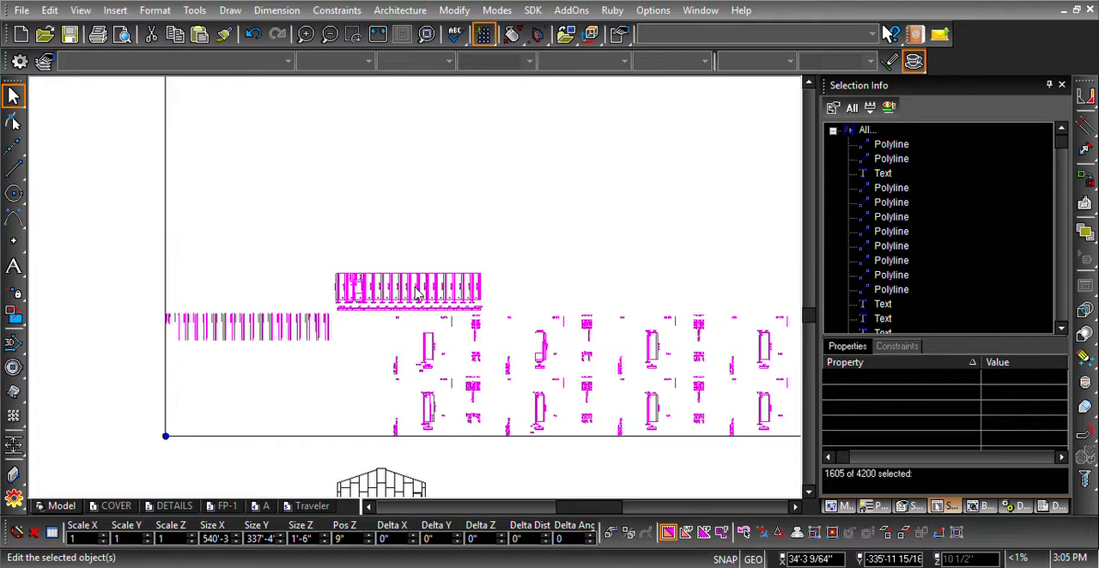
pyautogui.scroll(-1, 418, 292)
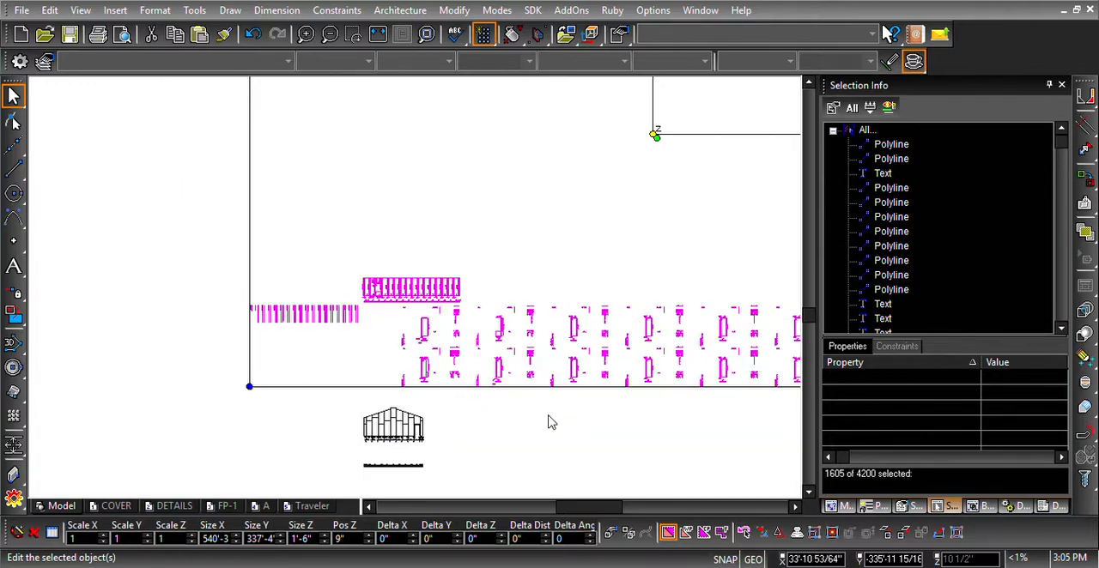
pyautogui.scroll(-1, 416, 292)
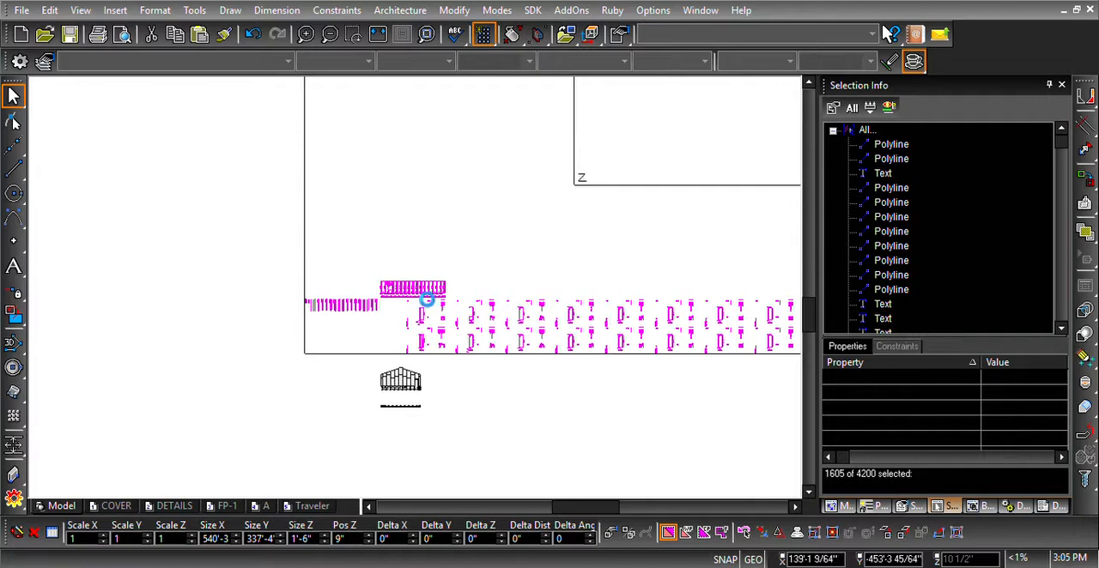
pyautogui.press('Escape')
# - Explode the parametric symbols of the second gable wall's elevation, member lines and shop drawings, and clear the selection
pyautogui.scroll(-3, 415, 291)
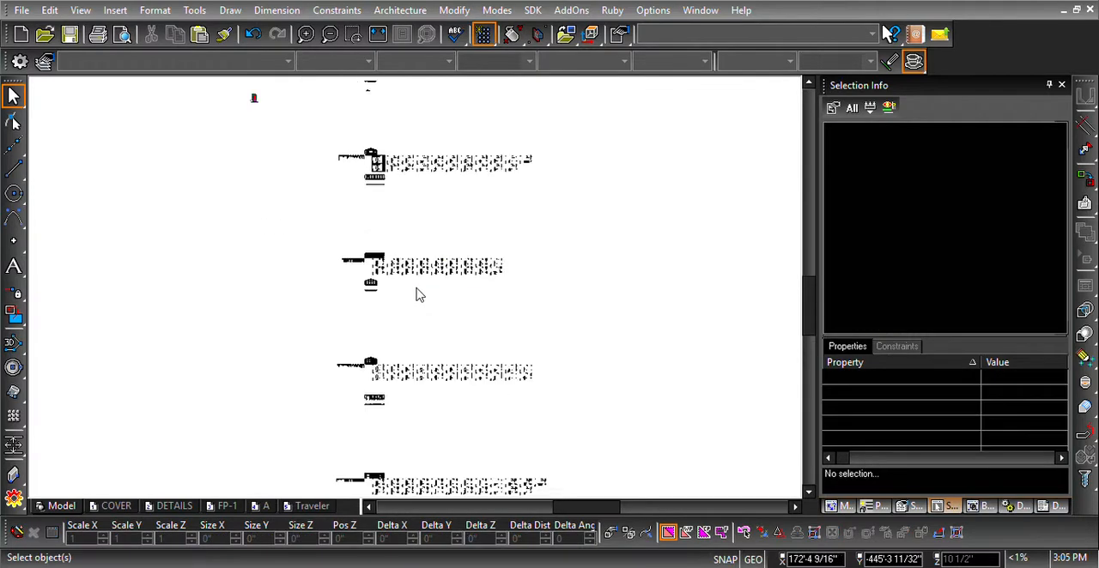
pyautogui.scroll(1, 414, 291)
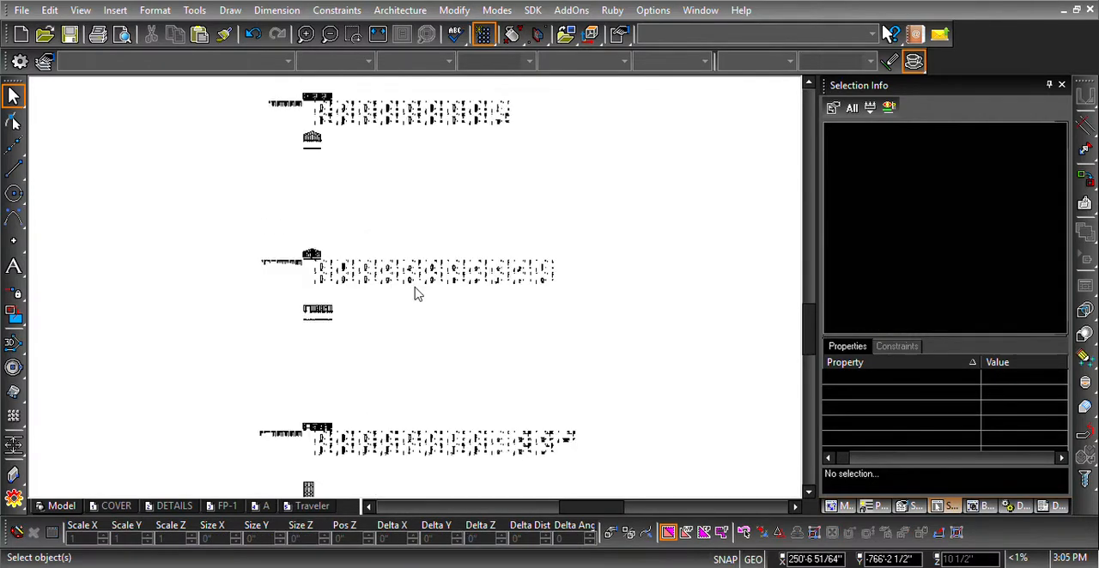
pyautogui.click(558, 290)
pyautogui.click(319, 268)
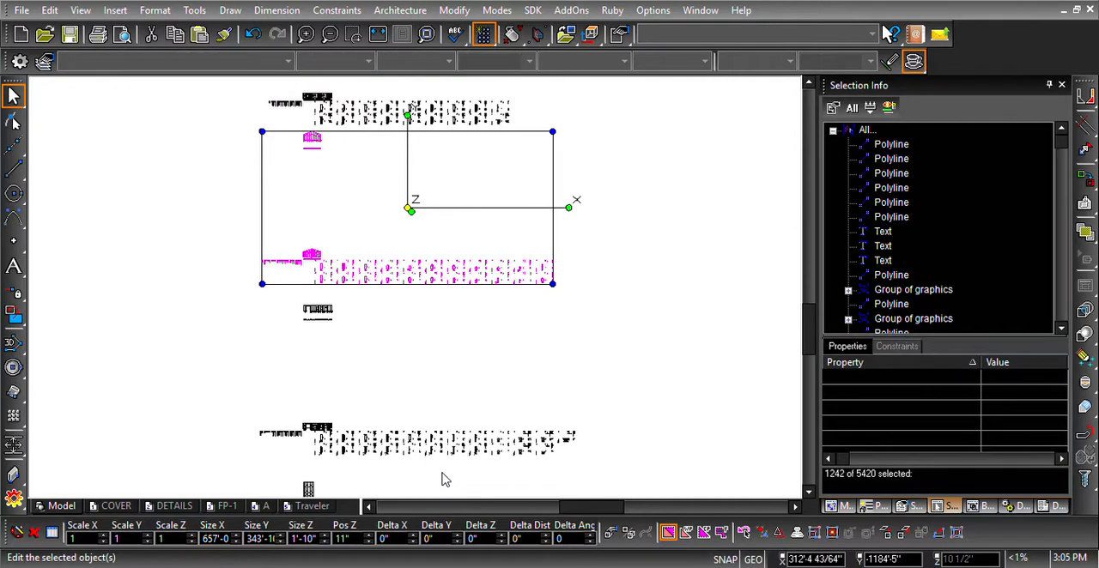
pyautogui.press('Delete')
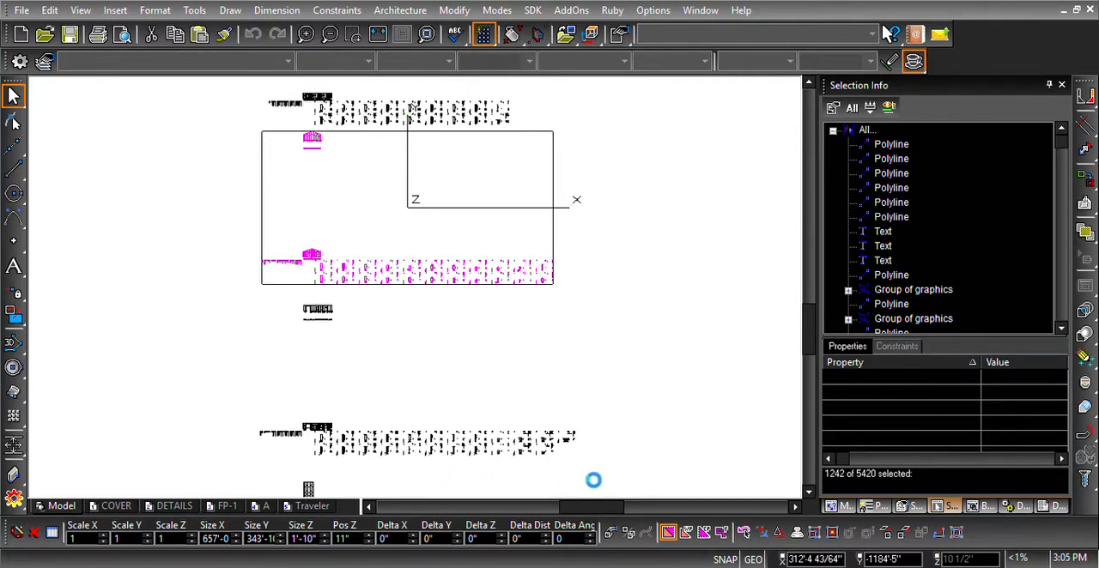
# - Explode the parametric symbols of wall D's set, below the second gable wall, and clear the selection
pyautogui.moveTo(574, 462); pyautogui.dragTo(321, 434)
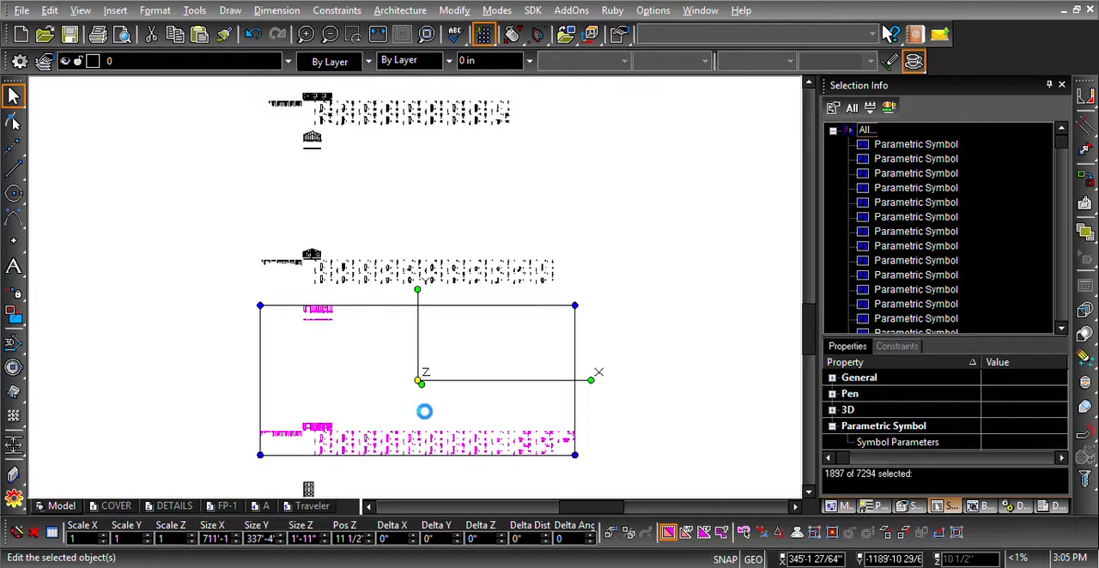
pyautogui.scroll(-1, 413, 400)
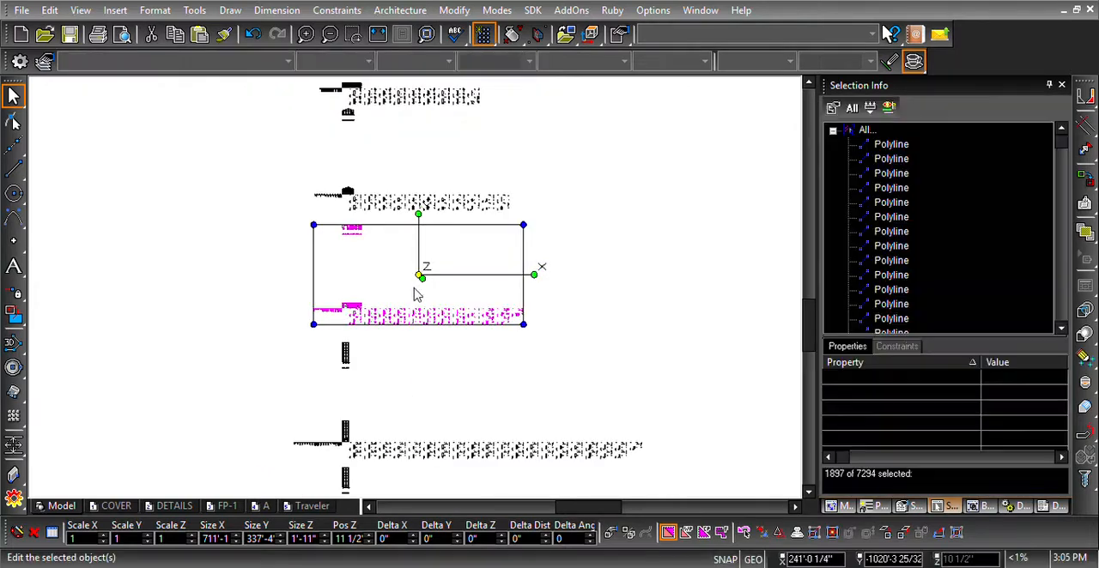
pyautogui.scroll(-1, 421, 305)
pyautogui.scroll(1, 415, 293)
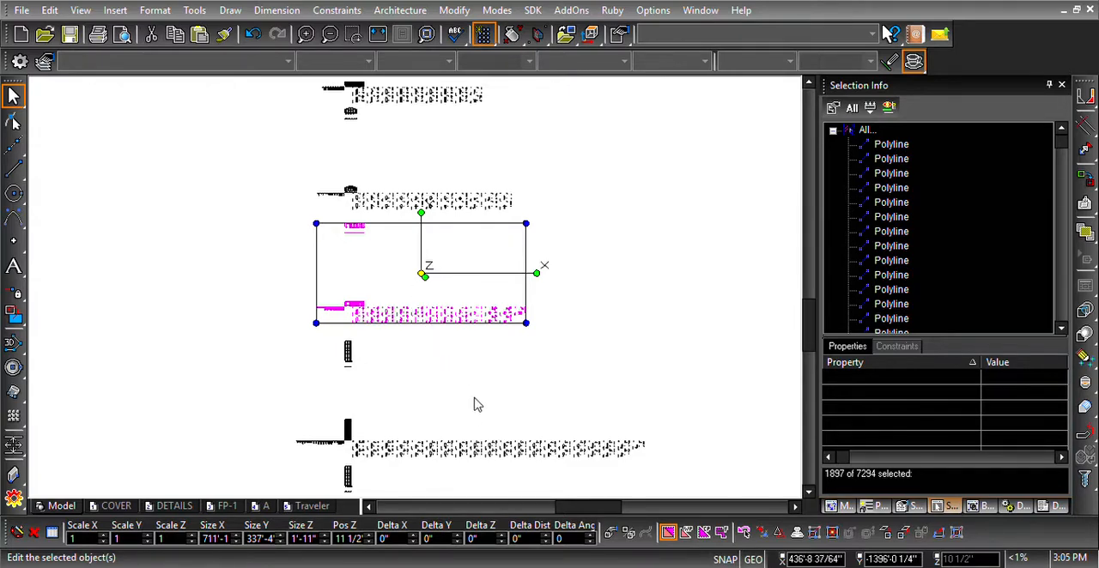
pyautogui.press('Delete')
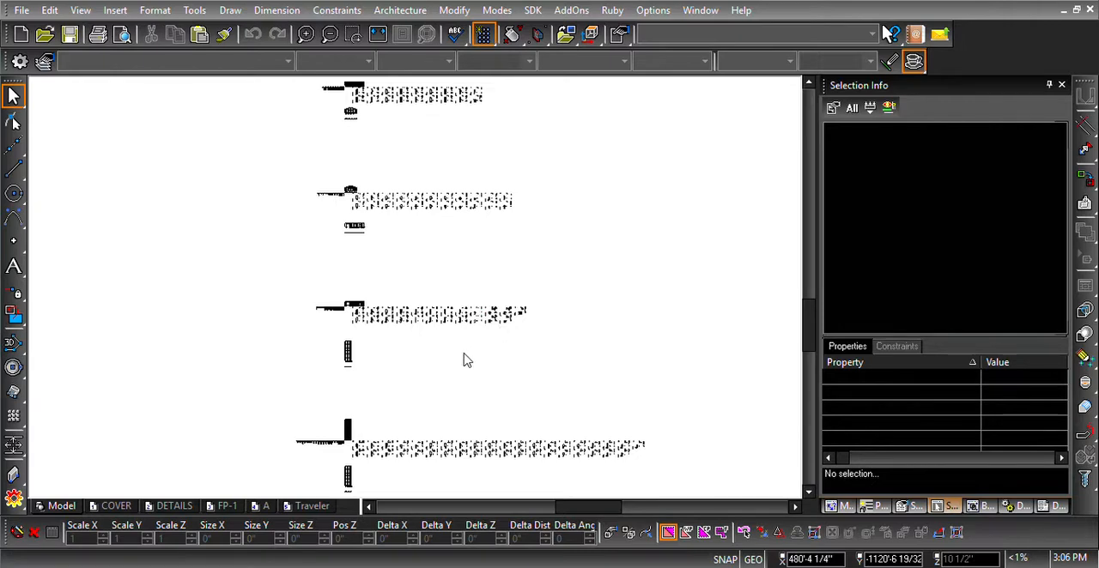
# - Explode the parametric symbols of the first tall staggered panel layout and its shop drawings, and clear the selection
pyautogui.scroll(1, 578, 477)
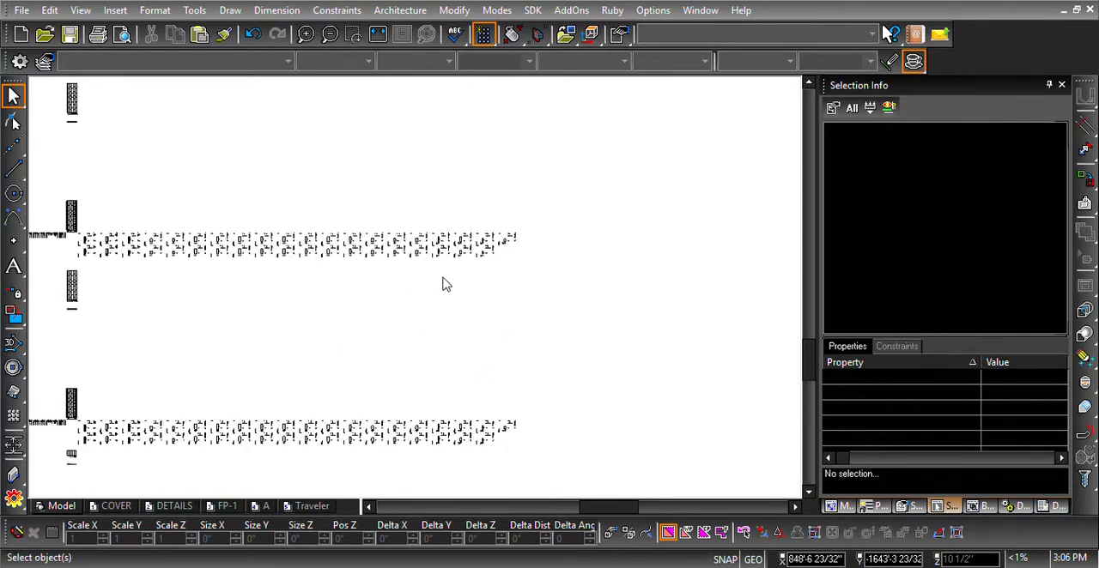
pyautogui.moveTo(513, 269); pyautogui.dragTo(86, 237)
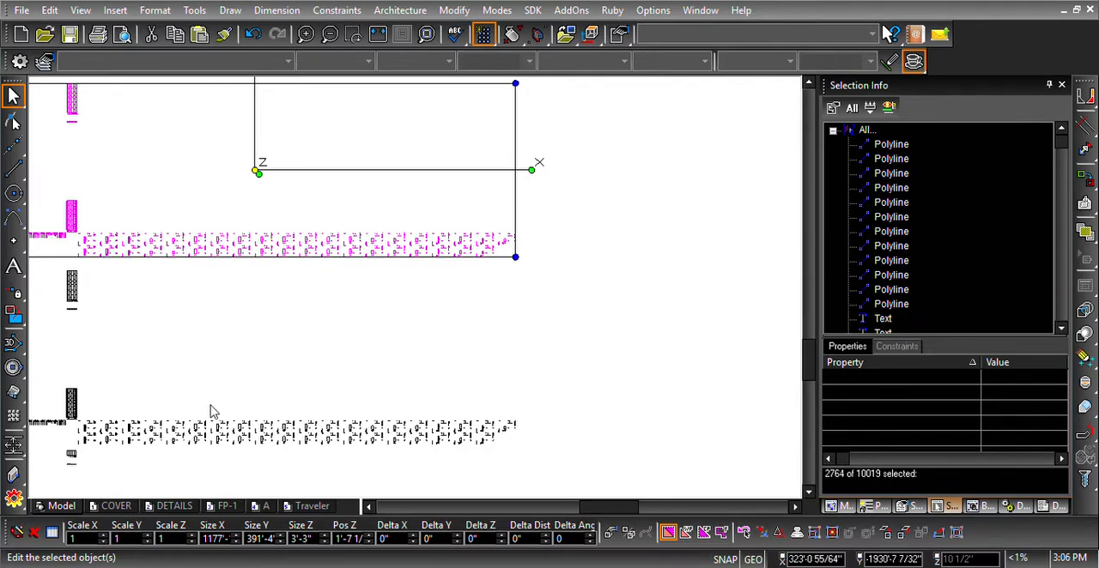
pyautogui.press('Delete')
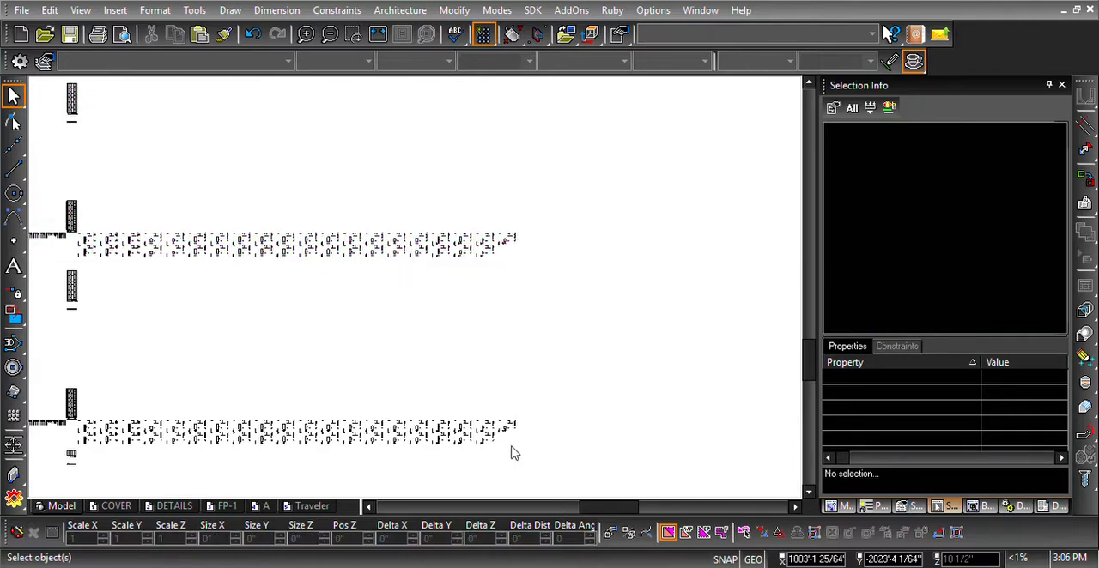
# - Explode the parametric symbols of the second tall staggered panel layout and its shop drawings
pyautogui.moveTo(511, 443); pyautogui.dragTo(80, 438)
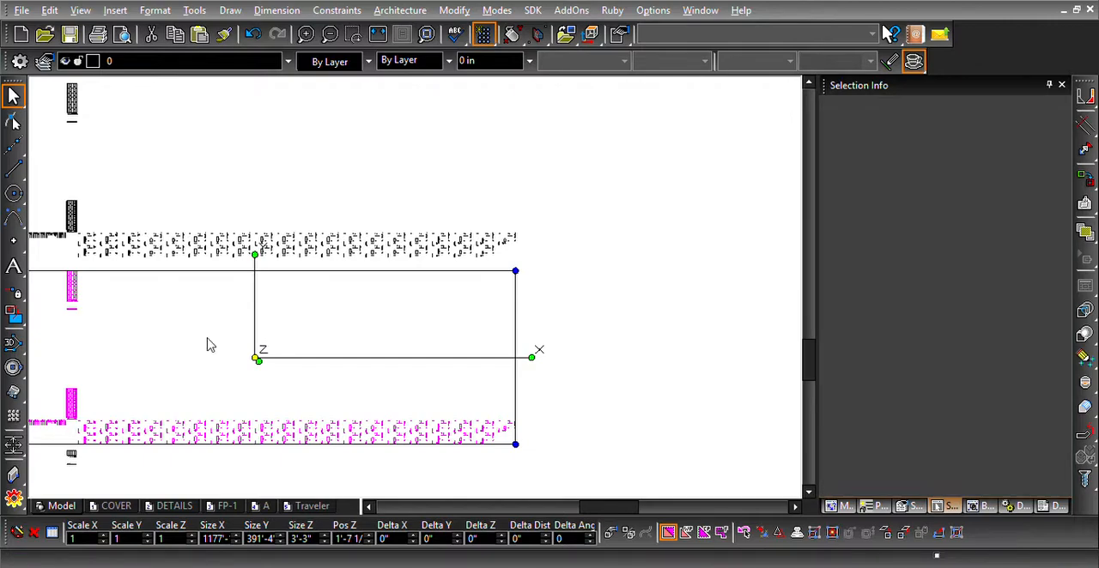
pyautogui.scroll(-1, 189, 389)
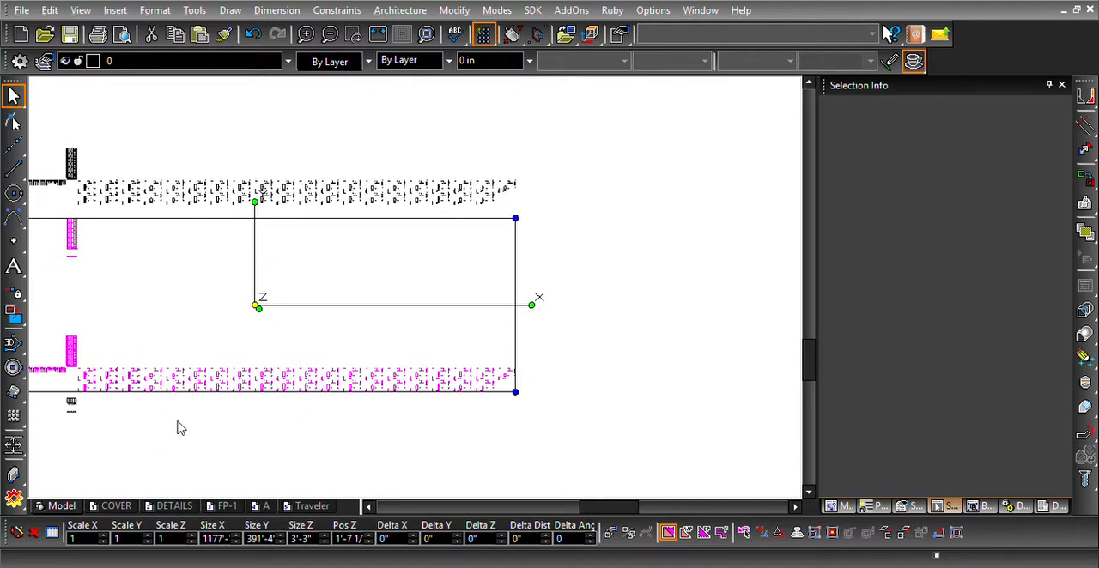
pyautogui.scroll(-1, 180, 428)
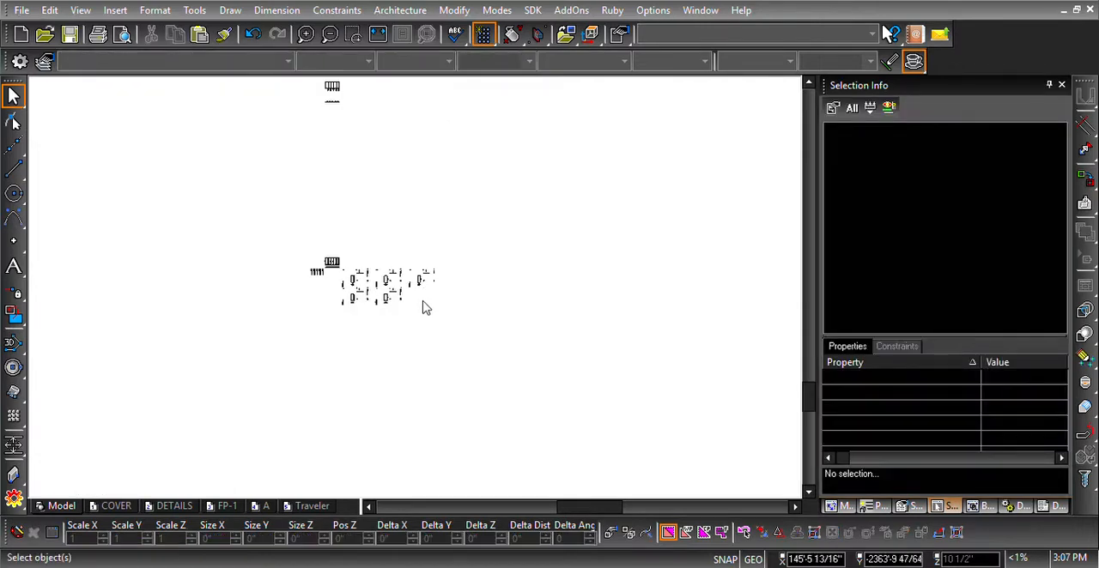
# - Explode the parametric symbols of the small last layout and its shop drawings, and clear the selection
pyautogui.click(434, 309)
pyautogui.click(362, 287)
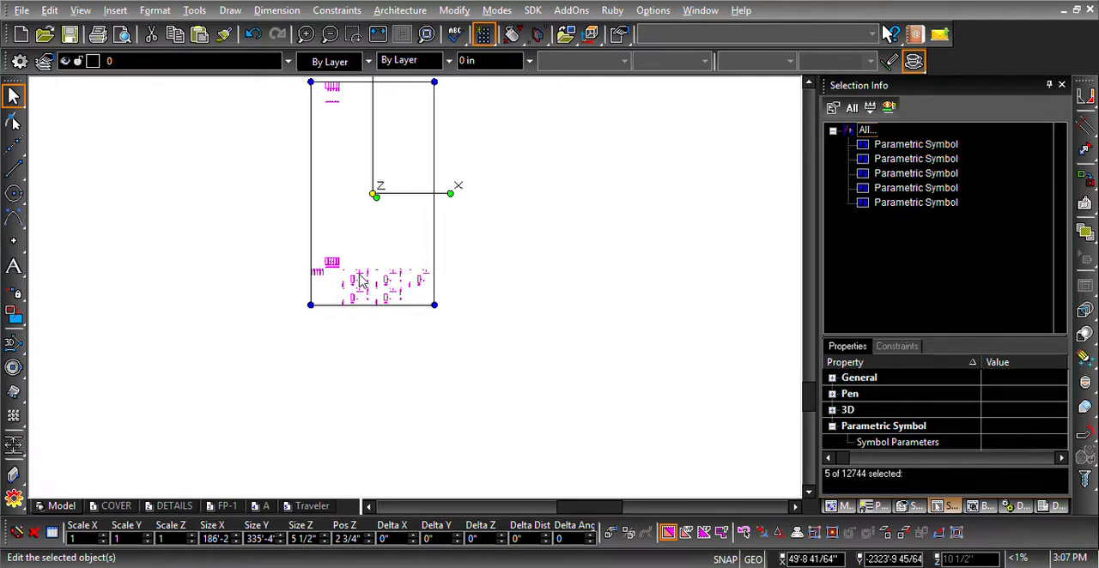
pyautogui.hotkey('alt', 'x')
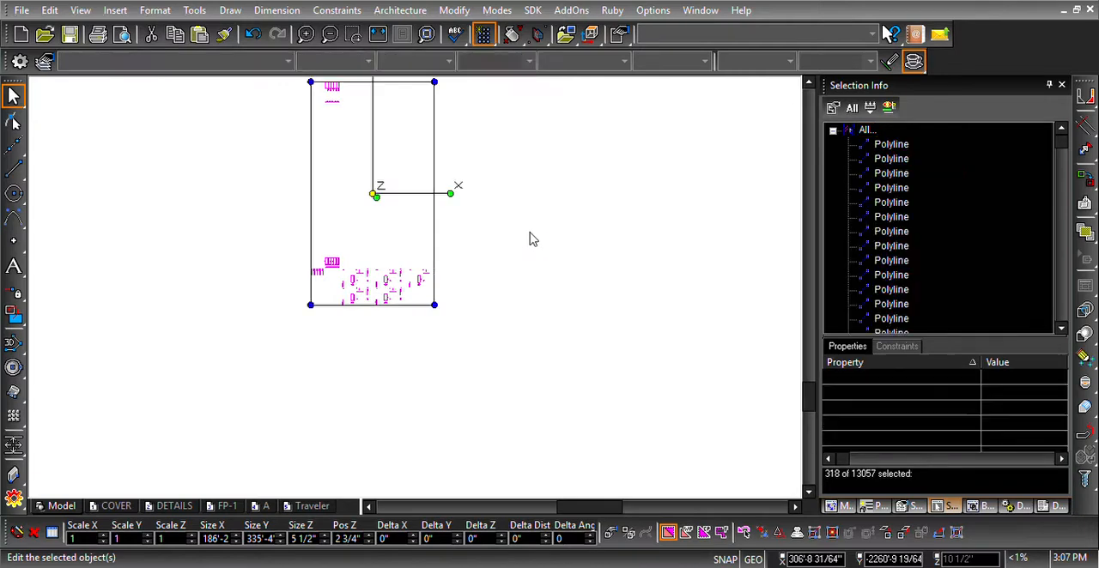
pyautogui.click(496, 252)
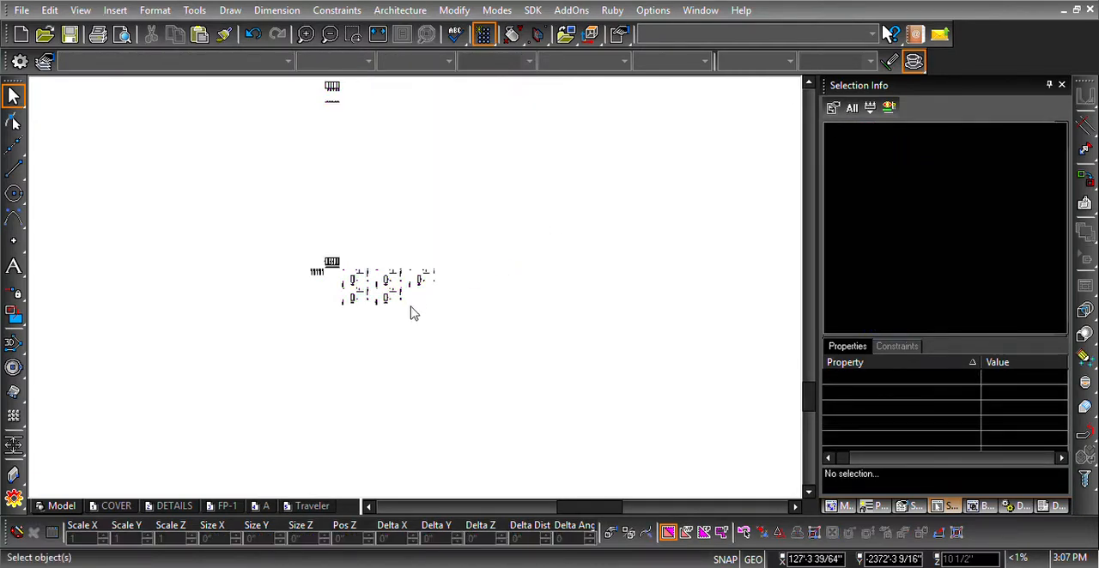
# - Examine the stacked part groups of the small last layout in an isometric view, and return to the plan view
pyautogui.scroll(-2, 417, 294)
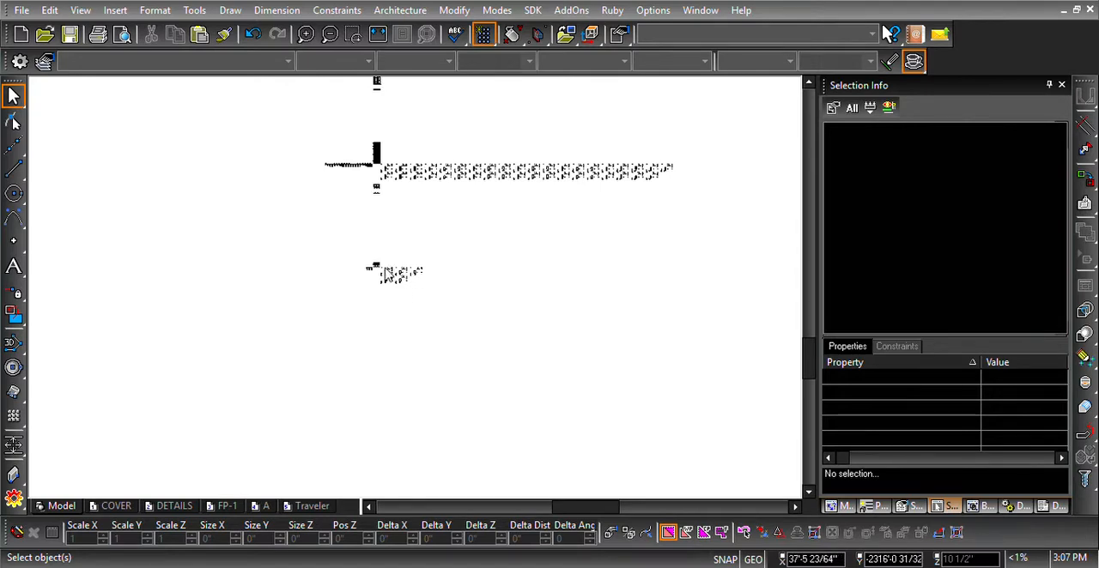
pyautogui.scroll(2, 403, 288)
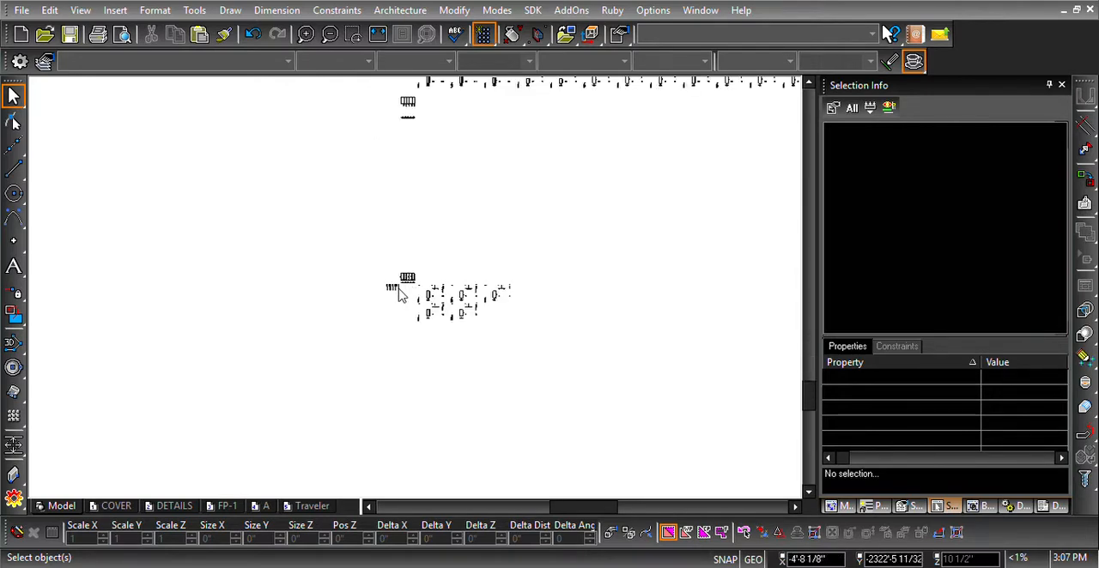
pyautogui.scroll(5, 410, 295)
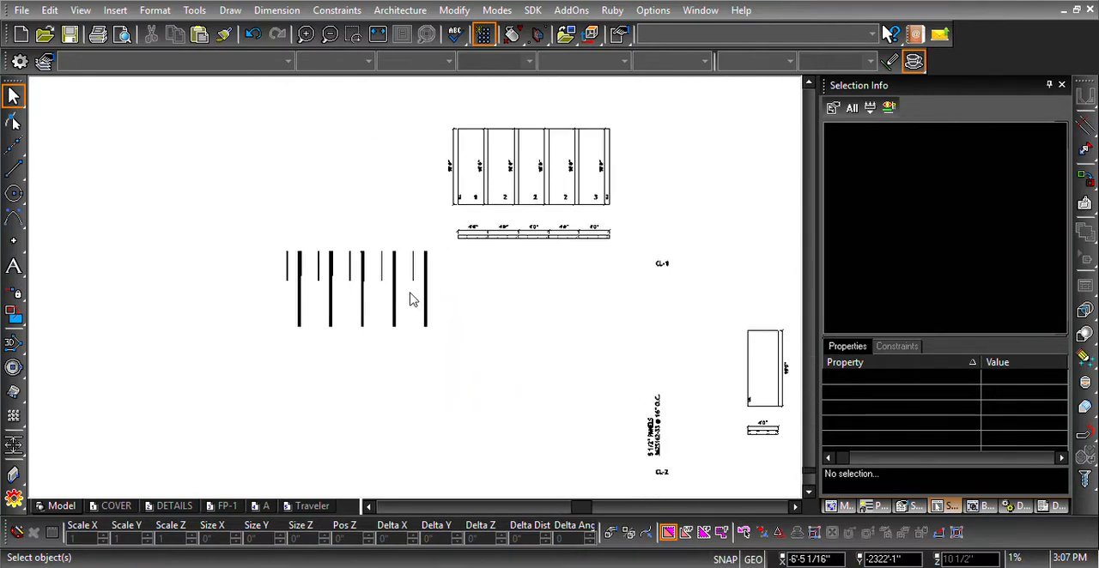
pyautogui.scroll(2, 411, 297)
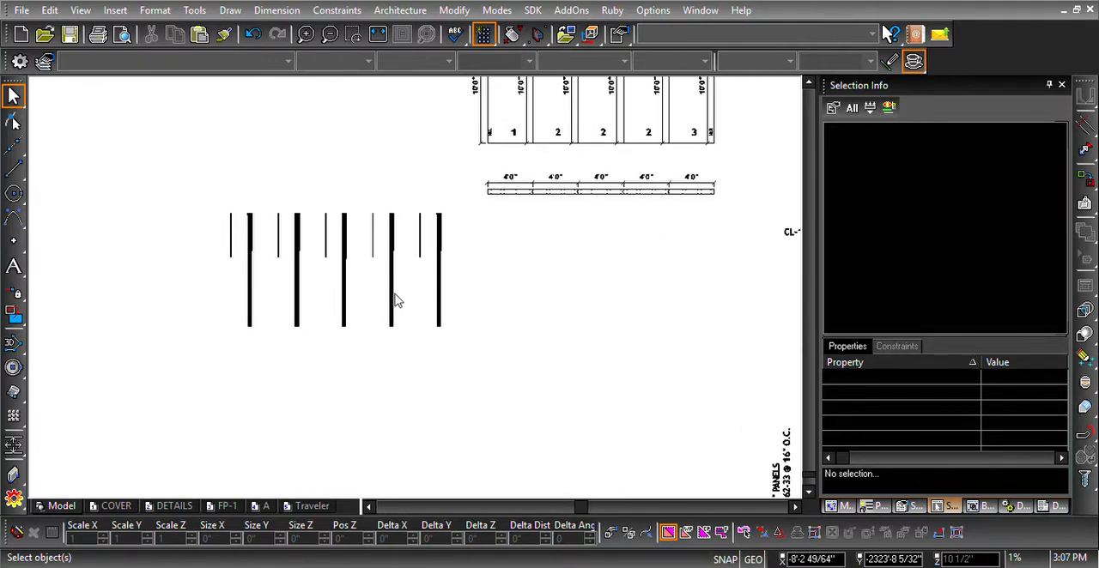
pyautogui.scroll(3, 403, 297)
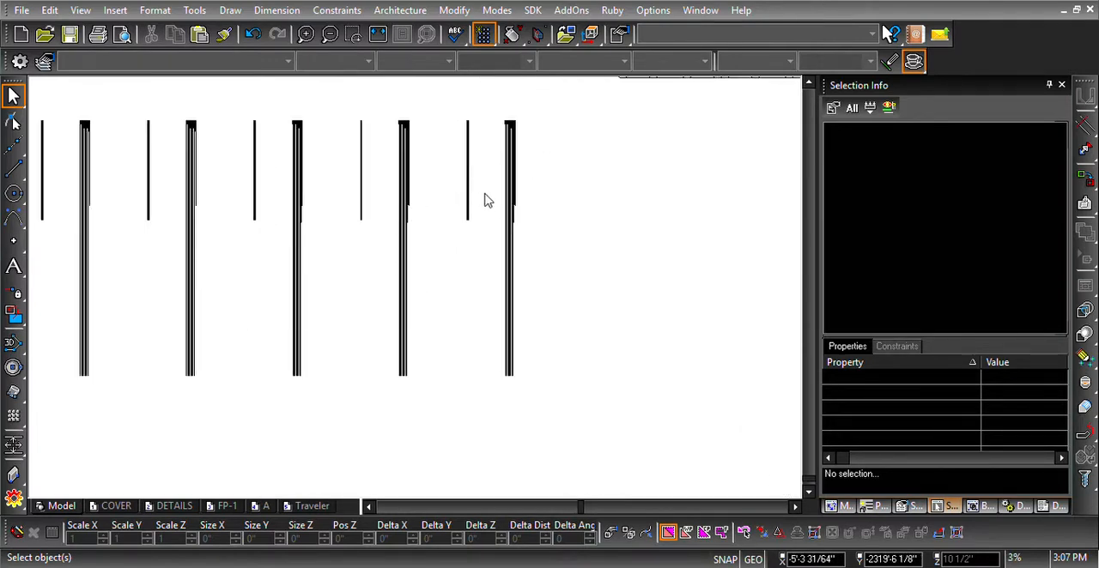
pyautogui.scroll(3, 415, 322)
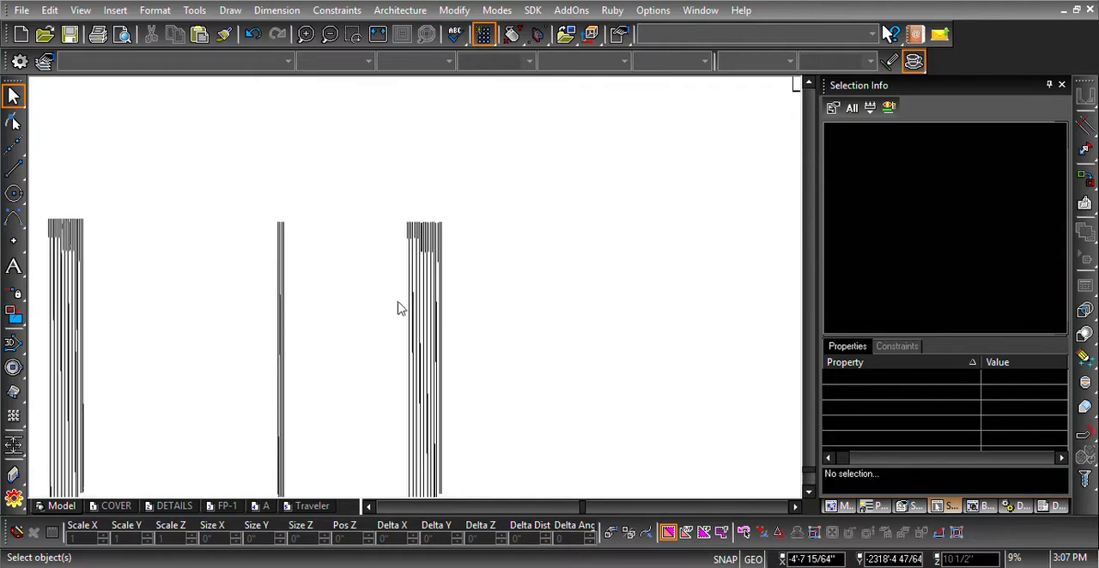
pyautogui.moveTo(398, 307); pyautogui.dragTo(502, 202, button='middle')
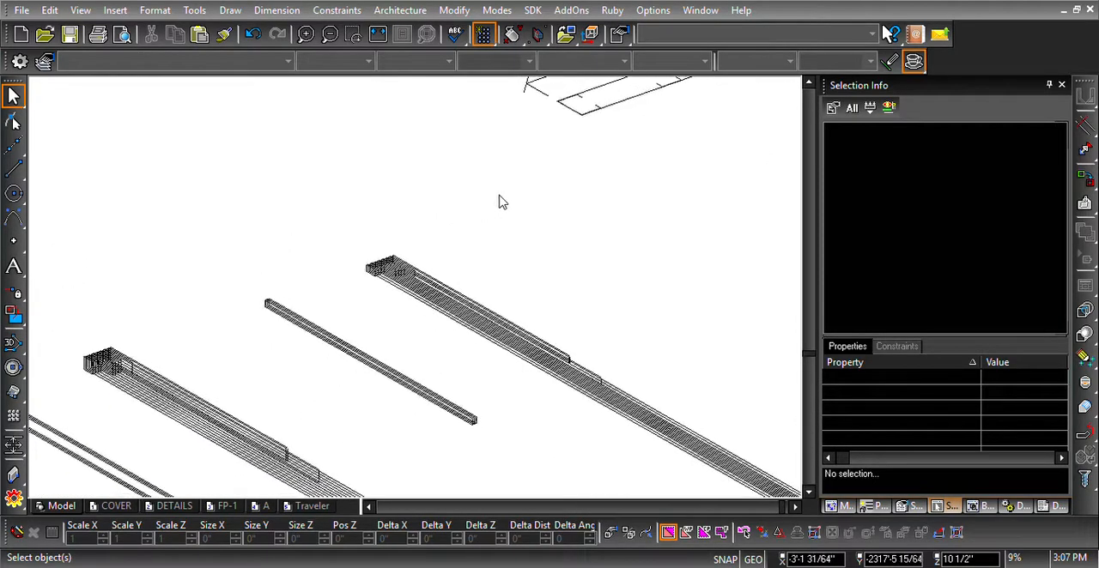
pyautogui.scroll(3, 417, 293)
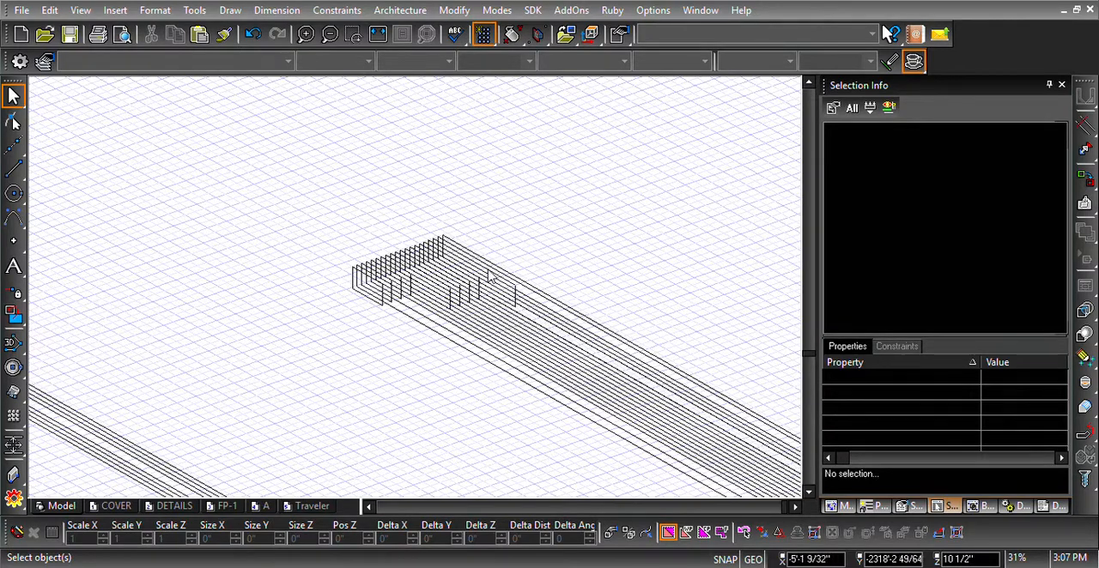
pyautogui.scroll(-2, 491, 269)
pyautogui.scroll(-1, 238, 380)
pyautogui.scroll(4, 417, 292)
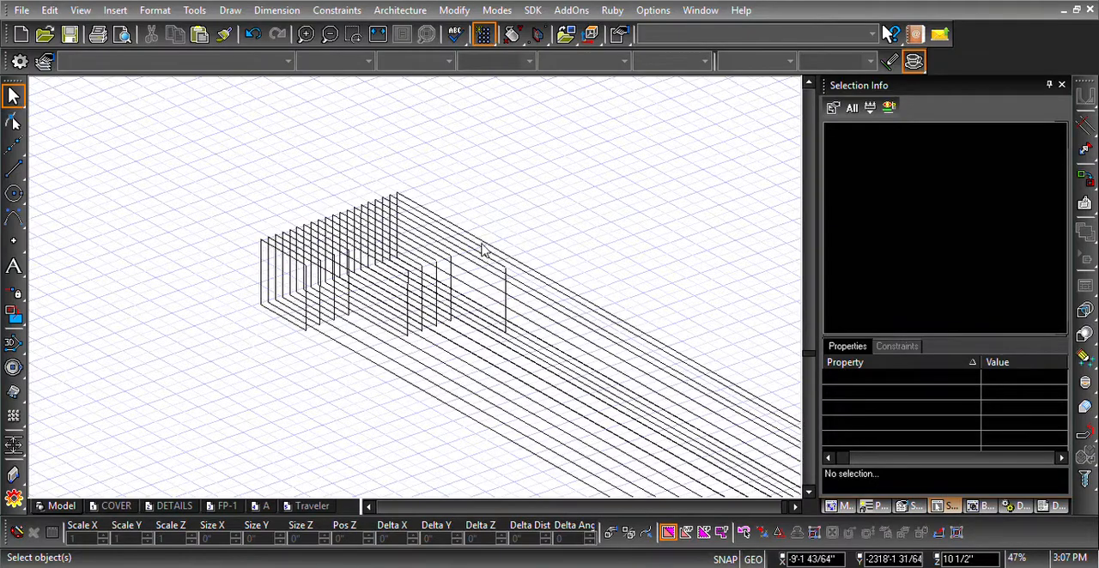
pyautogui.scroll(-3, 418, 293)
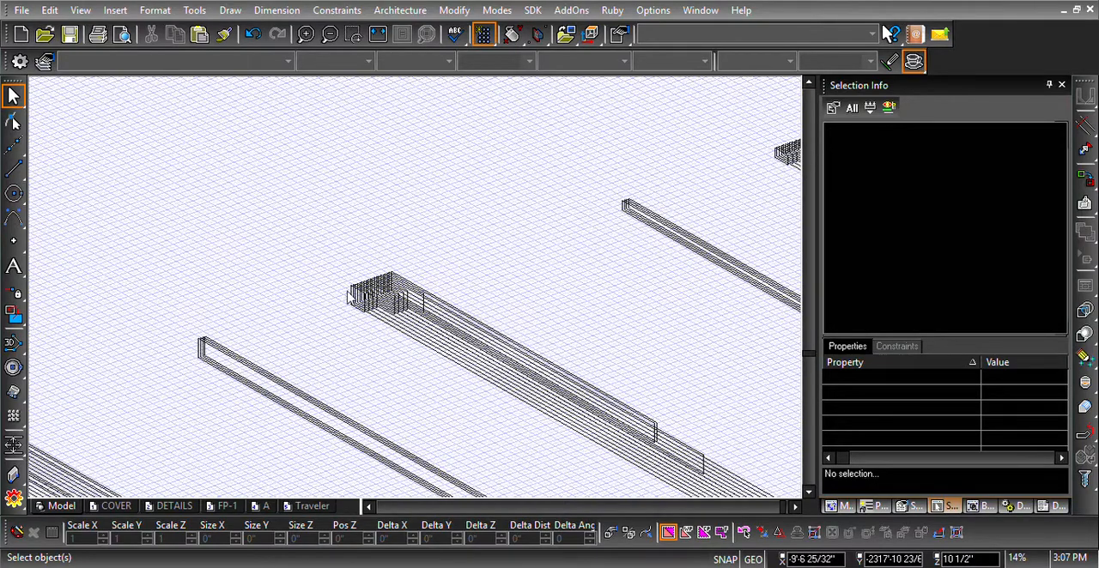
pyautogui.scroll(-3, 364, 299)
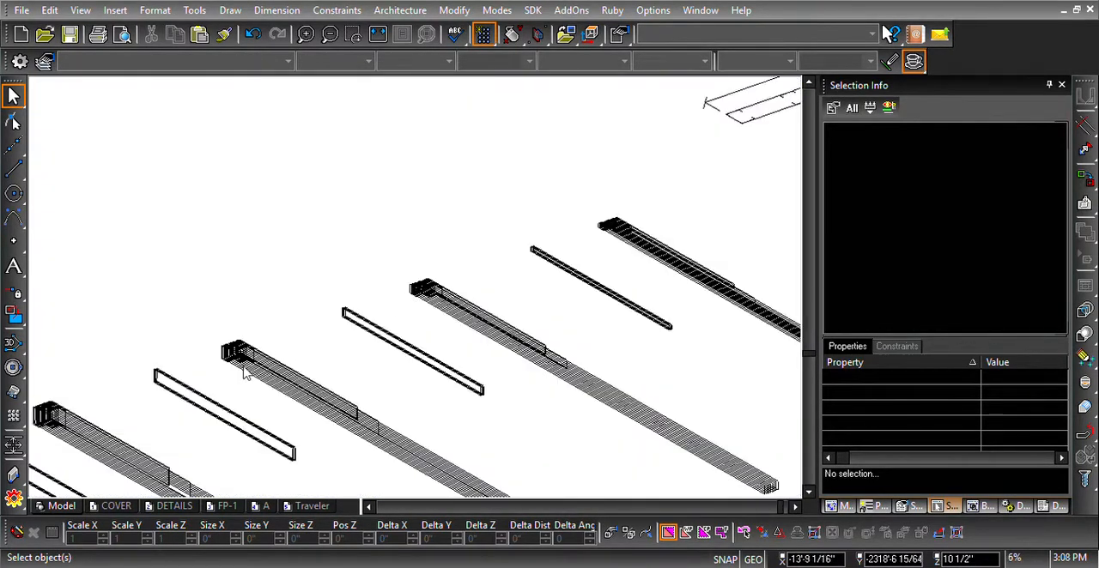
pyautogui.scroll(5, 419, 292)
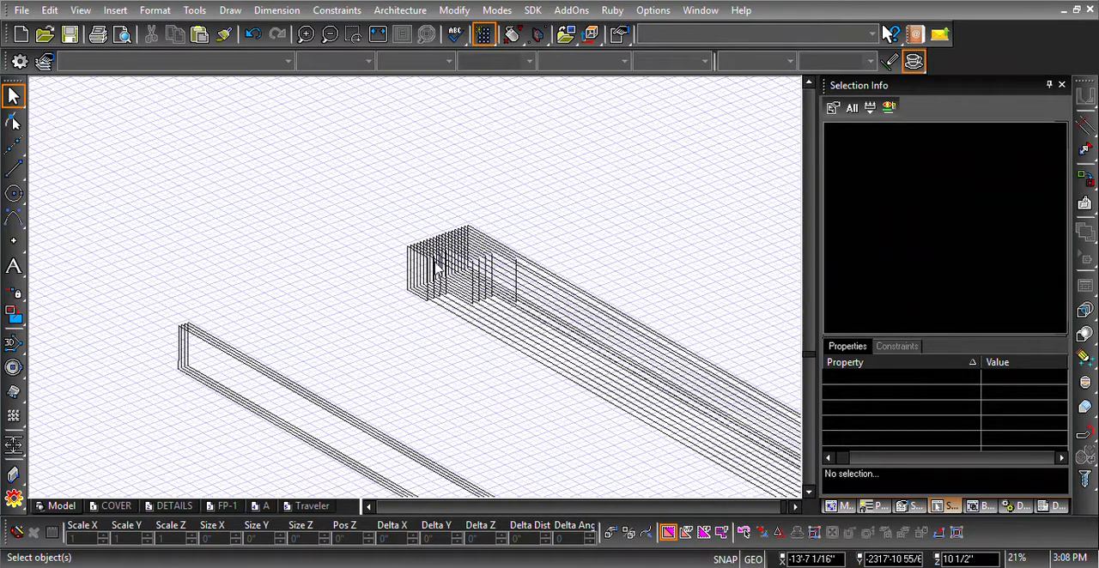
pyautogui.scroll(-3, 433, 269)
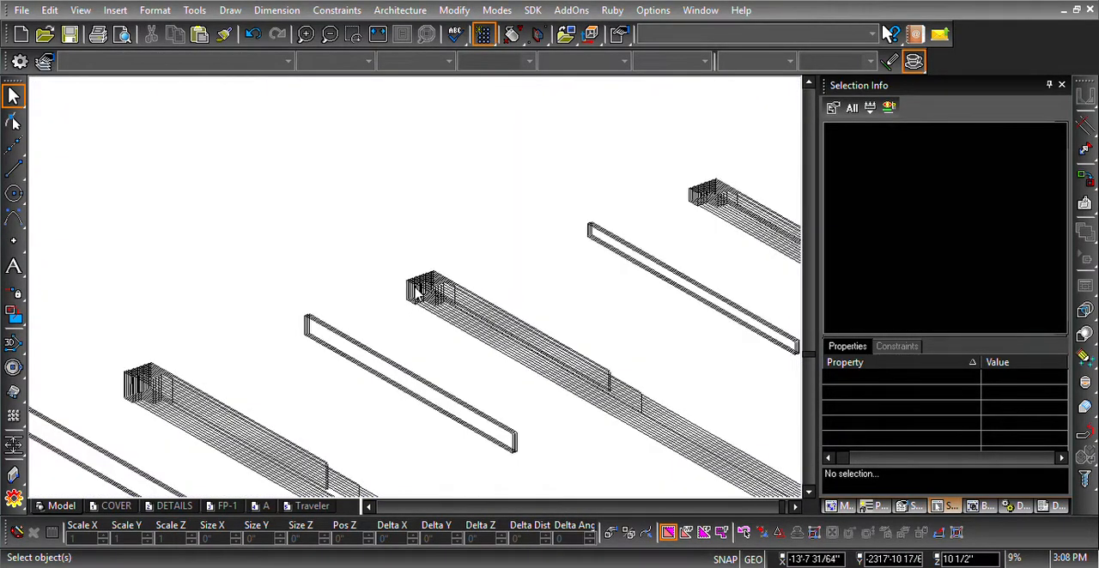
pyautogui.scroll(3, 420, 296)
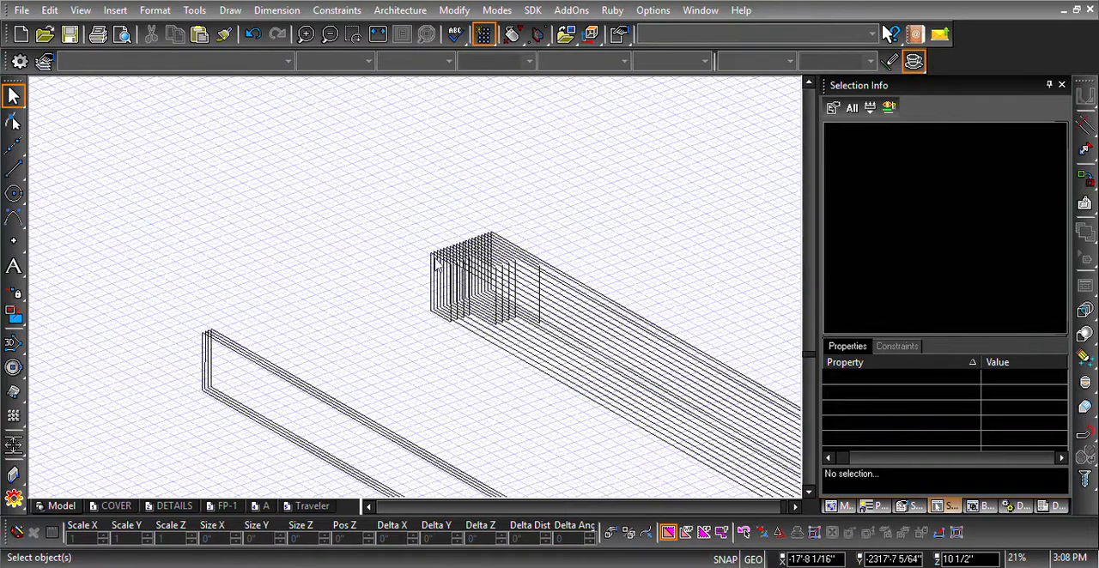
pyautogui.click(590, 35)
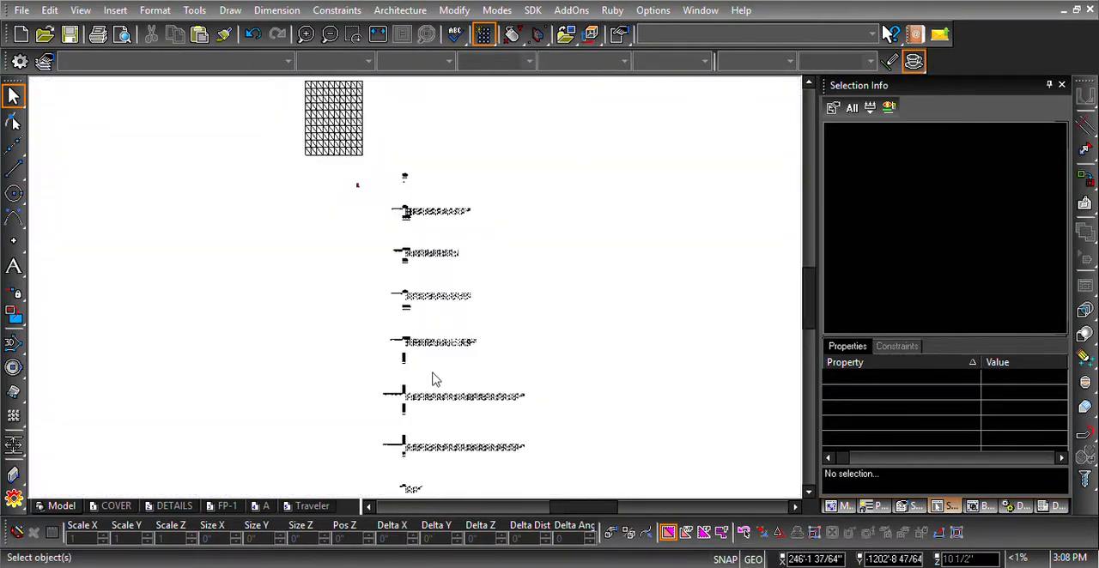
pyautogui.scroll(4, 420, 296)
pyautogui.scroll(3, 415, 297)
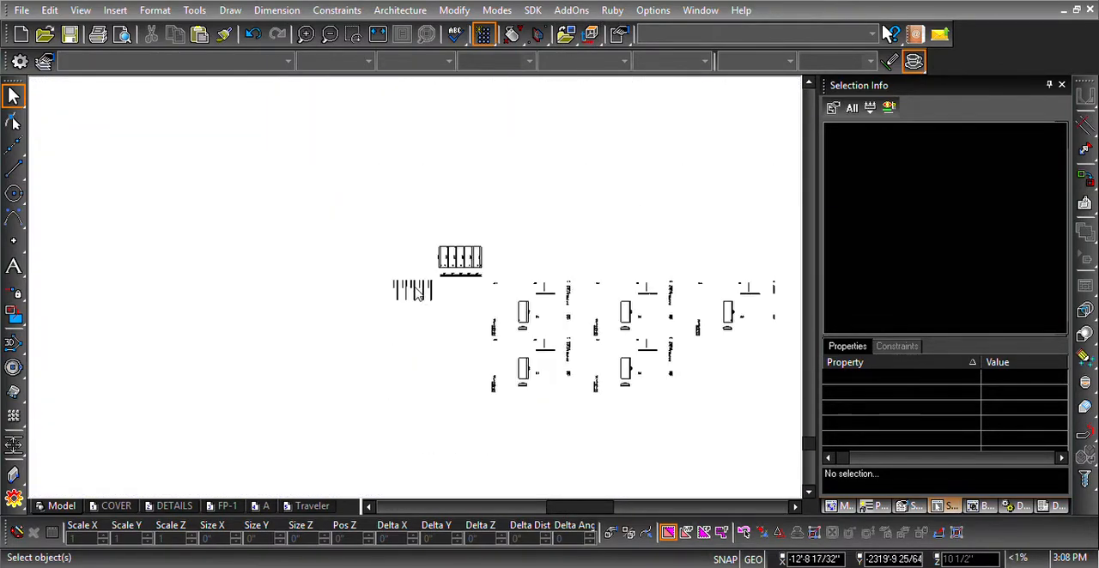
pyautogui.scroll(3, 414, 292)
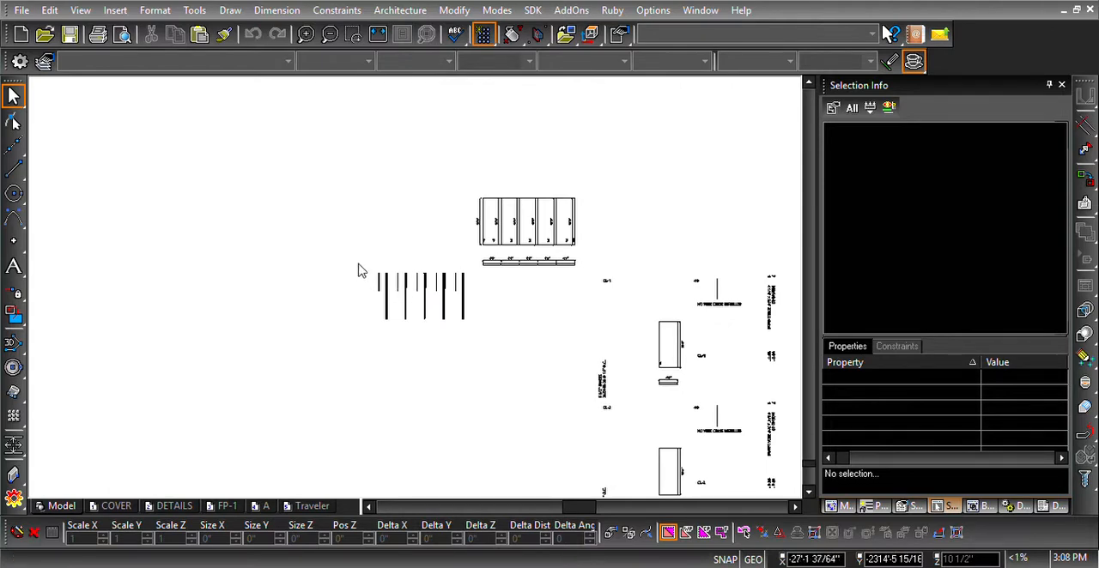
pyautogui.moveTo(358, 264); pyautogui.dragTo(472, 345)
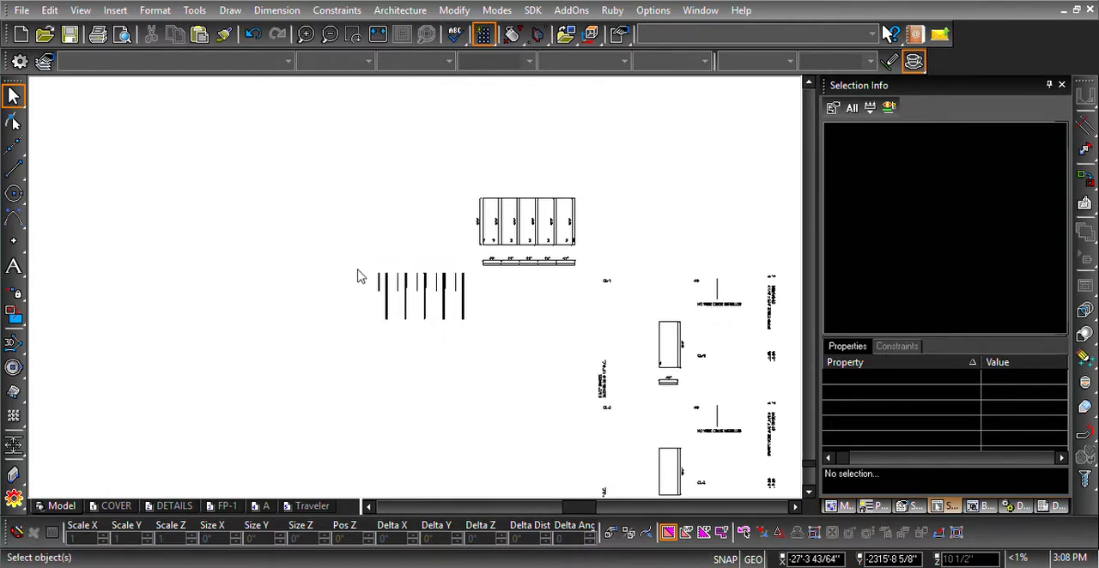
pyautogui.moveTo(359, 270); pyautogui.dragTo(495, 341)
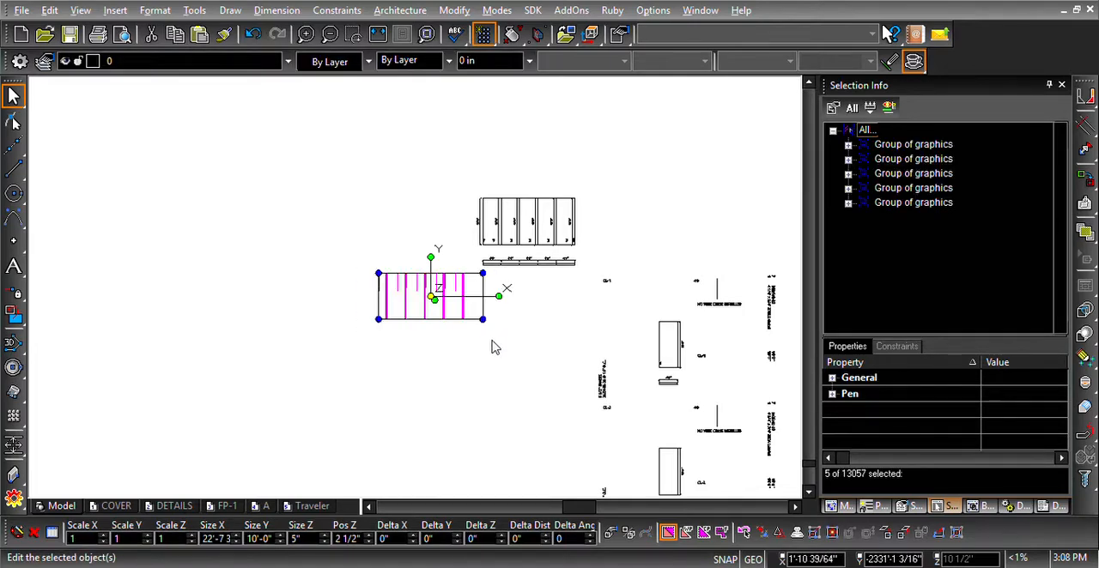
pyautogui.press('alt')
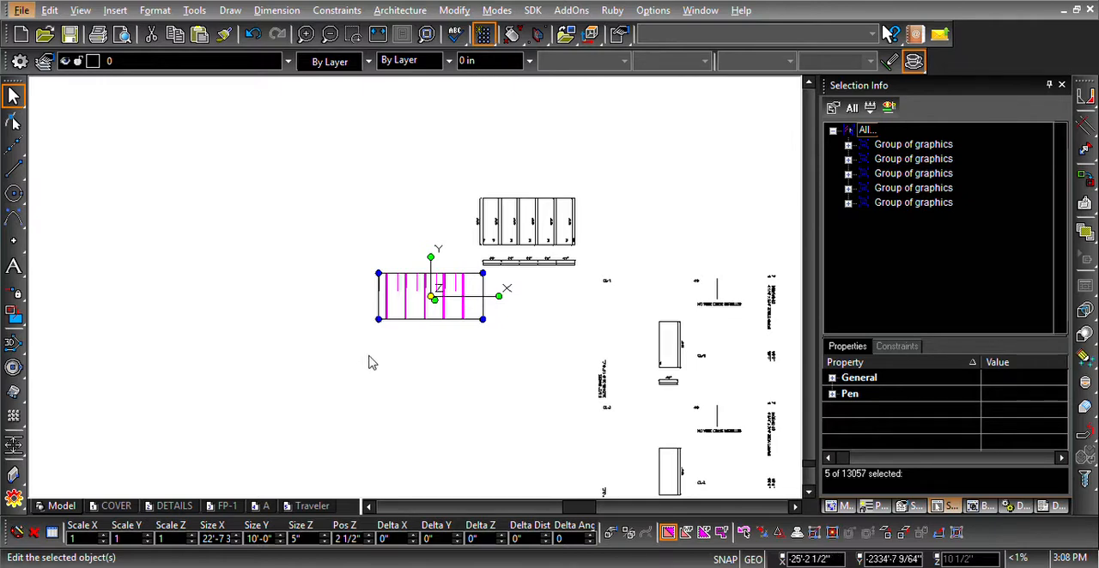
pyautogui.click(317, 310)
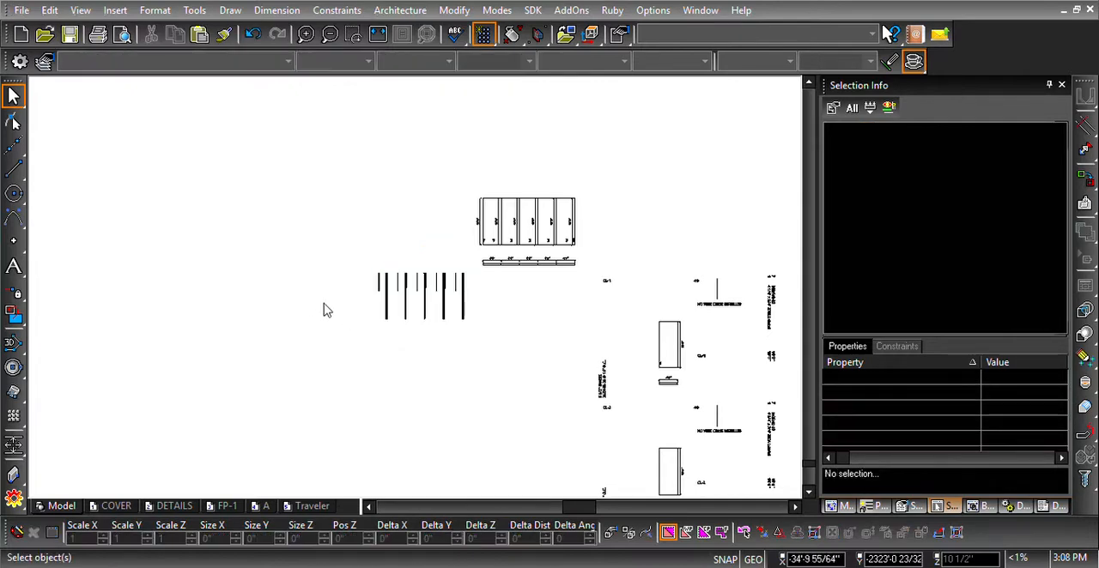
pyautogui.scroll(-4, 417, 294)
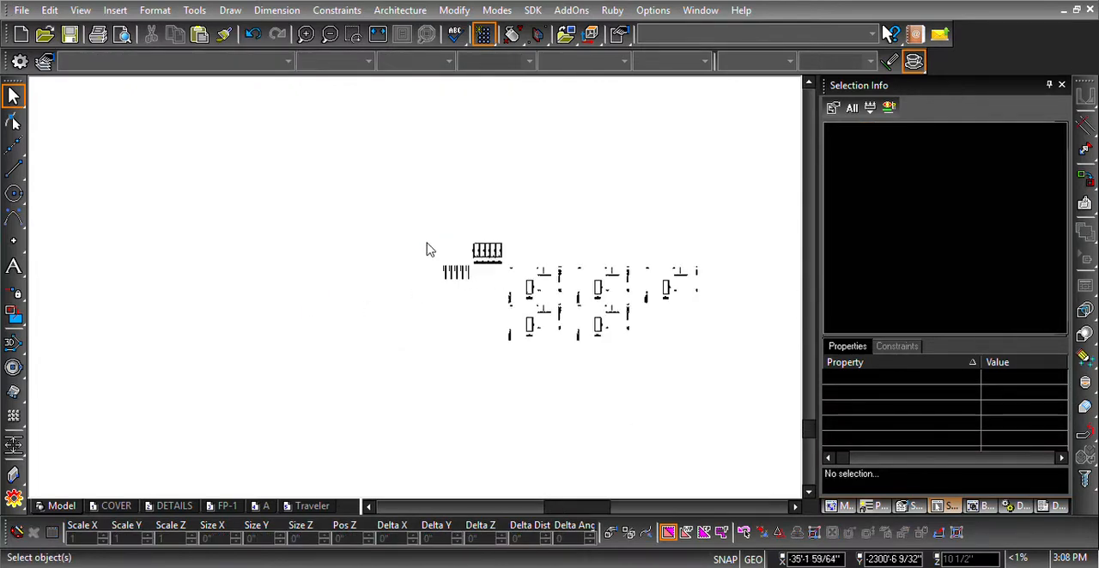
pyautogui.scroll(2, 443, 333)
pyautogui.moveTo(446, 362); pyautogui.dragTo(534, 415)
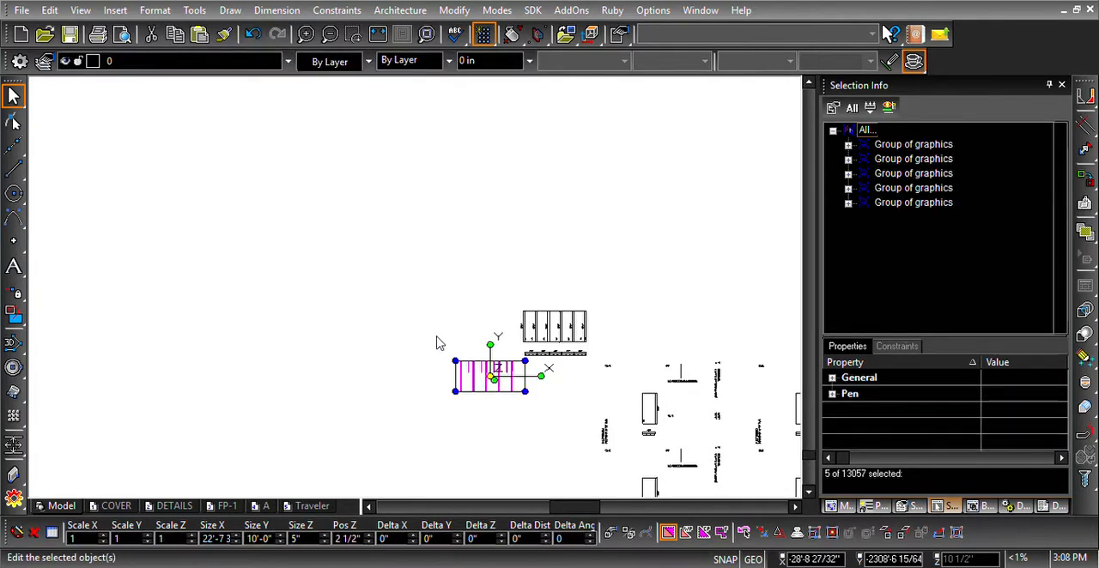
pyautogui.scroll(-2, 412, 284)
pyautogui.scroll(2, 415, 294)
pyautogui.scroll(-1, 415, 288)
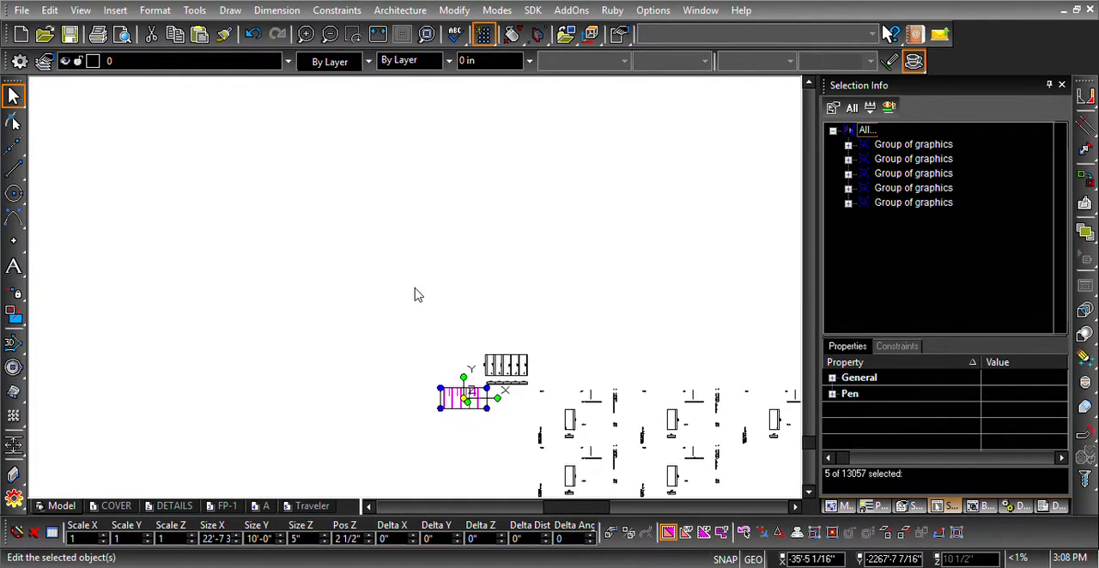
# - Select the row of part groups beside the second tall staggered panel layout
pyautogui.press('Up')
pyautogui.press('Up')
pyautogui.press('Up')
pyautogui.press('Up')
pyautogui.press('Up')
pyautogui.press('Up')
pyautogui.press('Up')
# - Add the row of part groups beside the first tall staggered panel layout to the selection
pyautogui.press('Up')
pyautogui.press('Up')
pyautogui.press('Up')
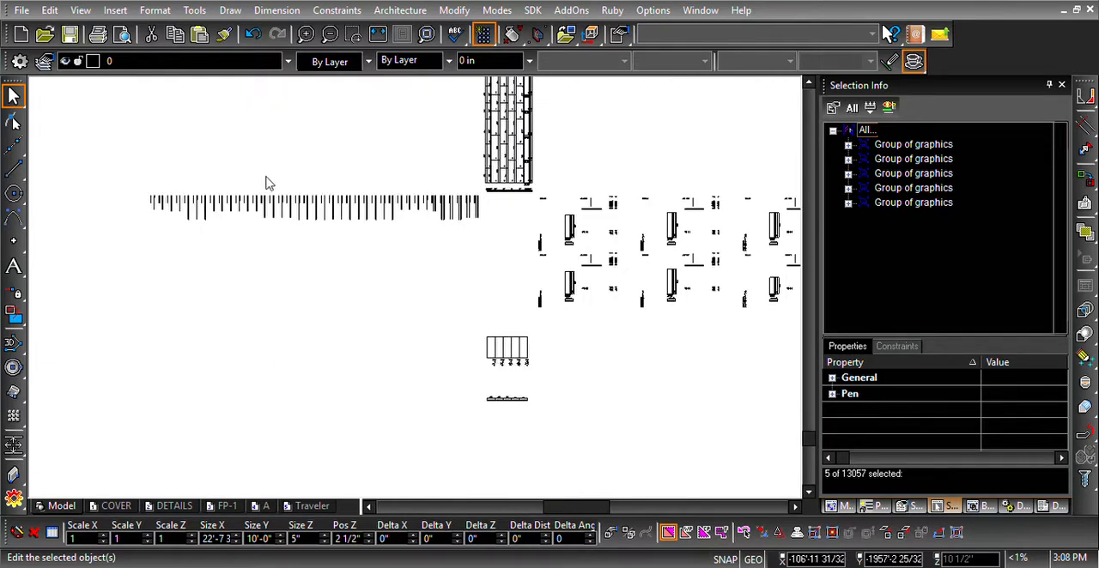
pyautogui.moveTo(142, 196)
pyautogui.mouseDown()
pyautogui.moveTo(407, 263)
pyautogui.moveTo(496, 271)
pyautogui.mouseUp()
pyautogui.press('Up')
pyautogui.press('Up')
pyautogui.press('Up')
pyautogui.press('Up')
pyautogui.press('Up')
pyautogui.press('Up')
pyautogui.press('Up')
pyautogui.press('Up')
pyautogui.press('Up')
pyautogui.press('Up')
pyautogui.press('Up')
pyautogui.press('Up')
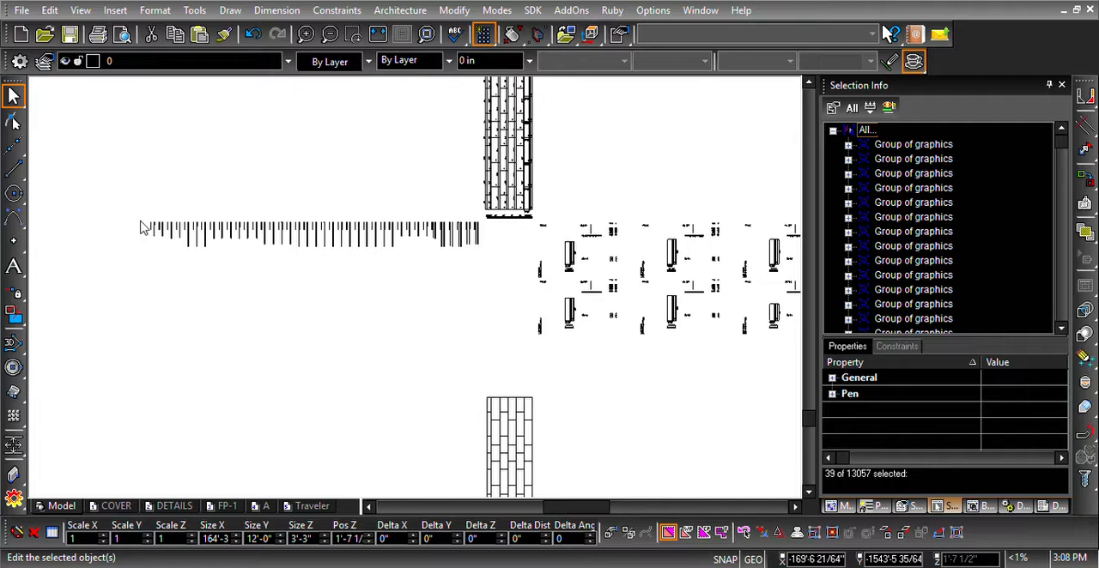
pyautogui.moveTo(140, 222)
pyautogui.mouseDown()
pyautogui.moveTo(375, 282)
pyautogui.moveTo(505, 287)
pyautogui.mouseUp()
# - Add the five part groups beside the small last layout to the selection
pyautogui.scroll(-4, 504, 287)
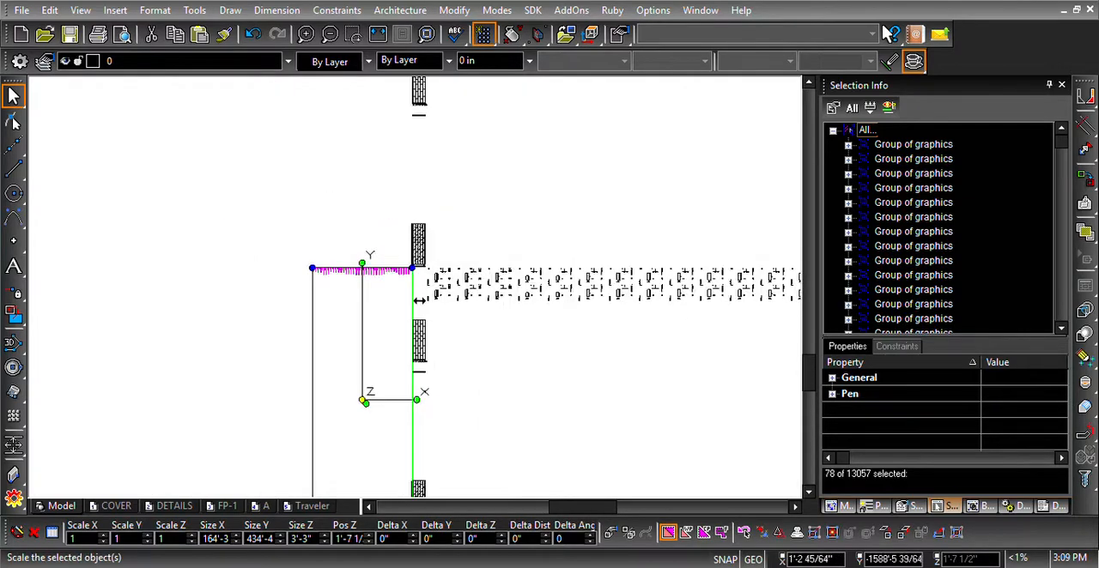
pyautogui.scroll(1, 401, 467)
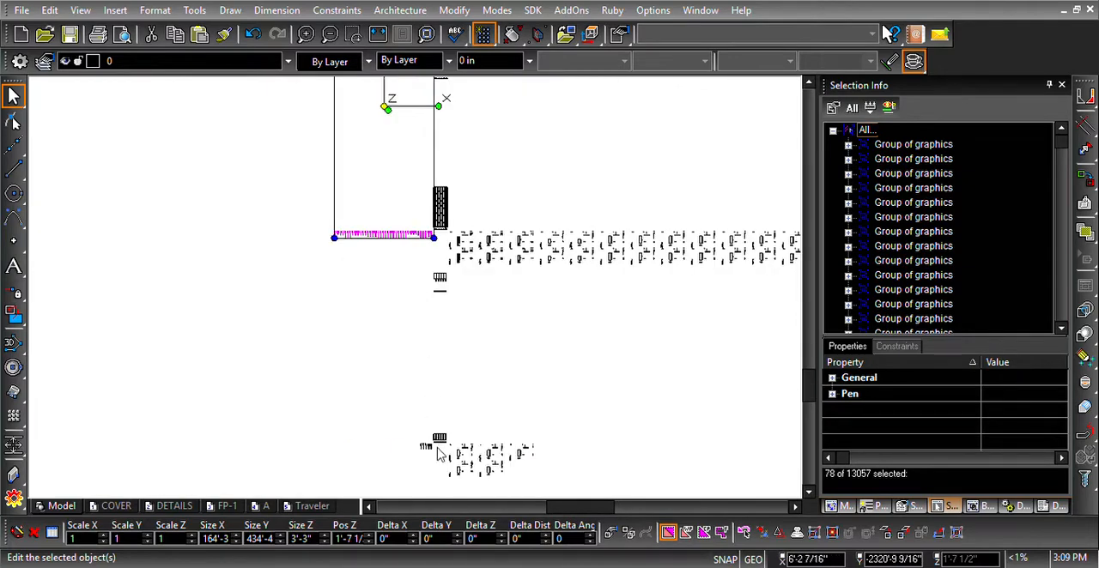
pyautogui.scroll(5, 431, 448)
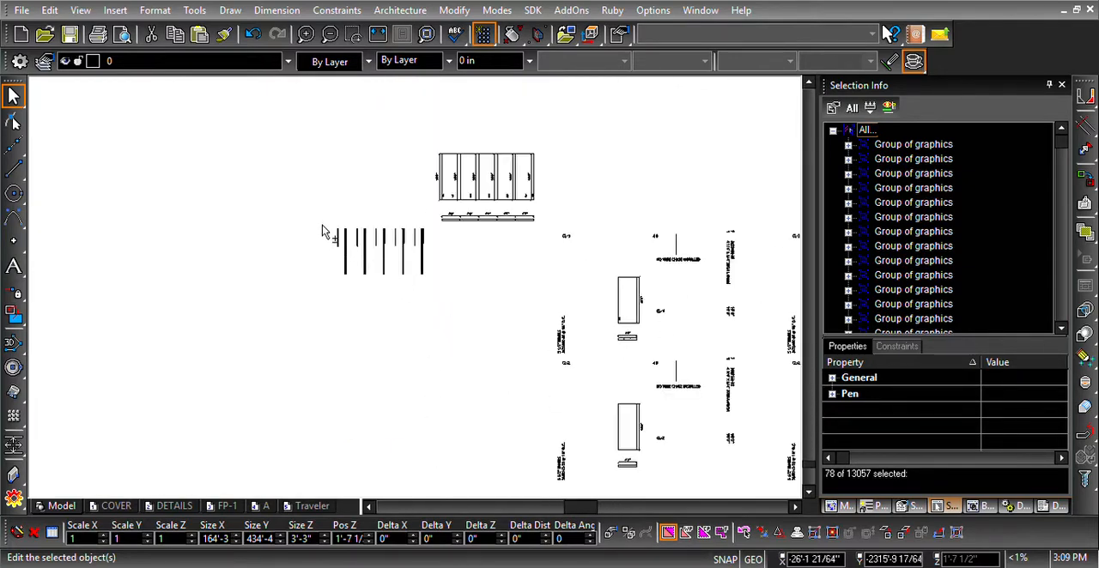
pyautogui.moveTo(322, 228); pyautogui.dragTo(486, 297)
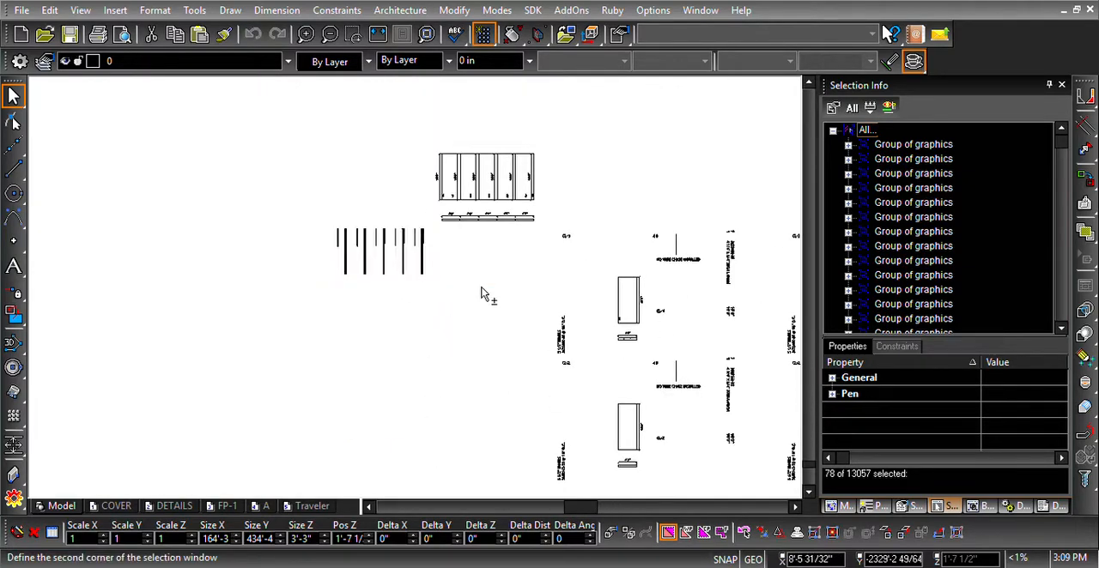
# - Add the row of part groups beside wall D's elevation, above the tall staggered layouts, to the selection
pyautogui.scroll(-8, 331, 249)
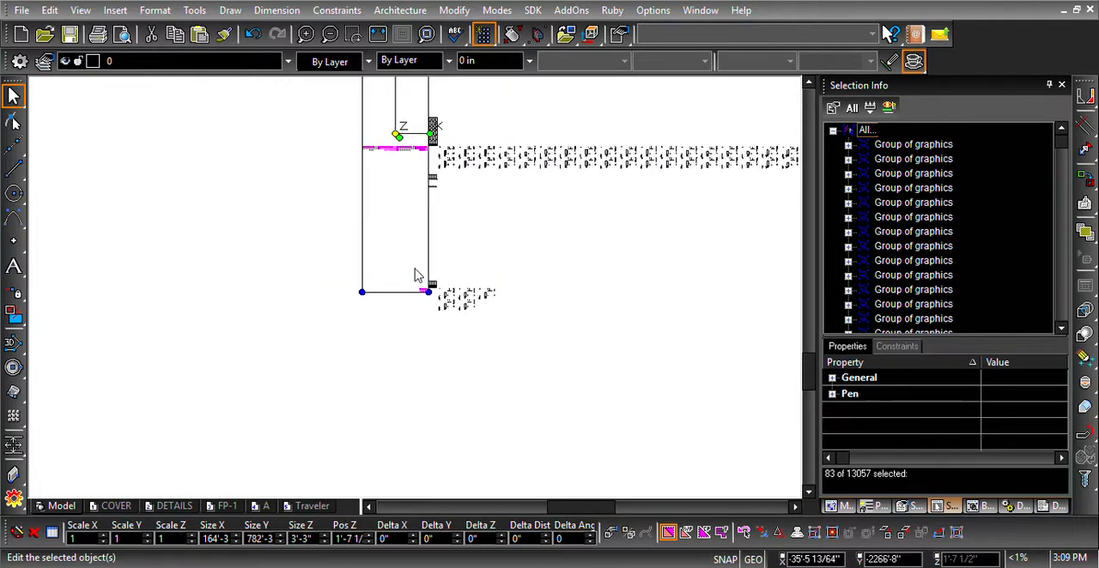
pyautogui.scroll(1, 408, 89)
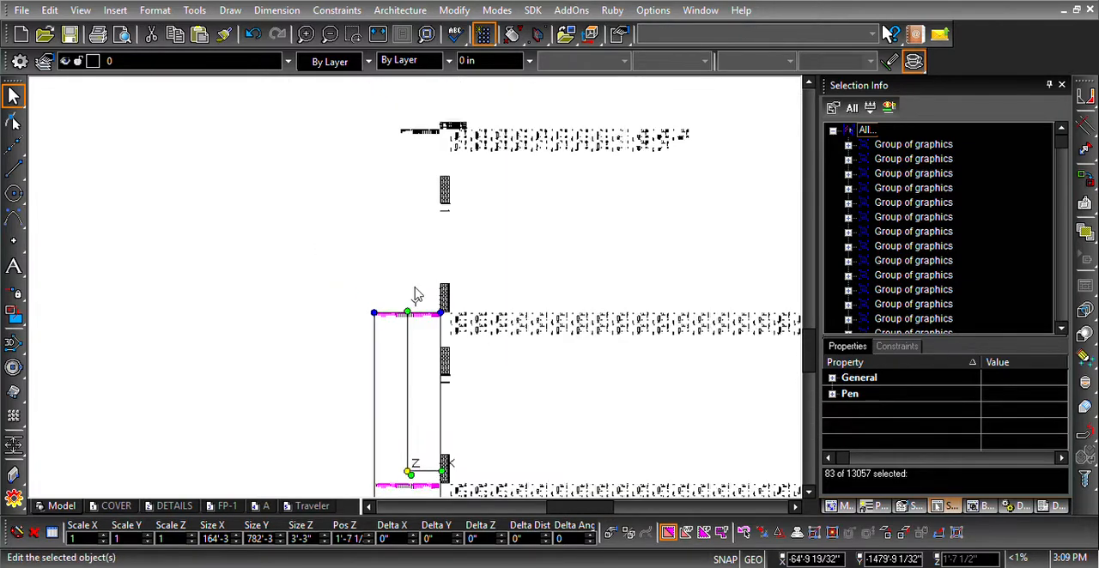
pyautogui.scroll(5, 419, 292)
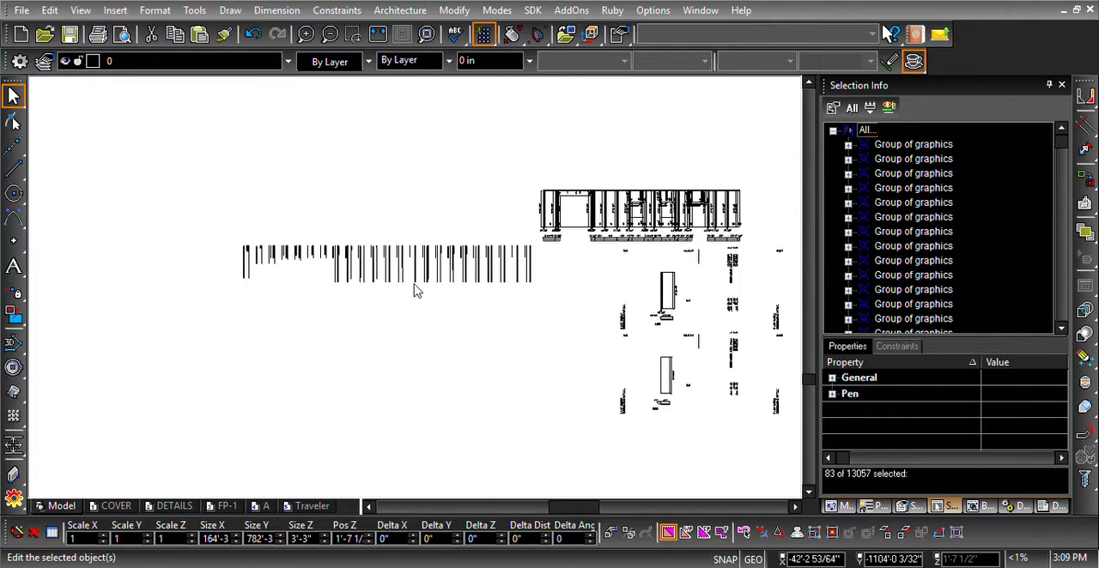
pyautogui.moveTo(159, 231); pyautogui.dragTo(644, 376)
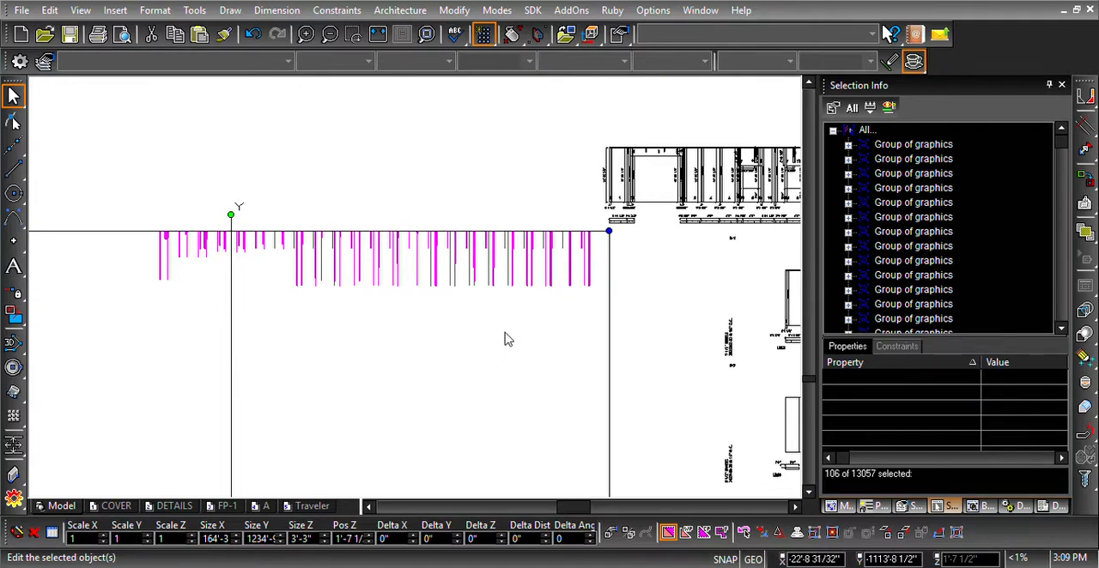
pyautogui.keyDown('shift'); pyautogui.scroll(3, 505, 332); pyautogui.keyUp('shift')
pyautogui.scroll(-2, 505, 332)
pyautogui.moveTo(505, 332); pyautogui.dragTo(414, 289, button='middle')
pyautogui.keyDown('shift'); pyautogui.scroll(5, 414, 288); pyautogui.keyUp('shift')
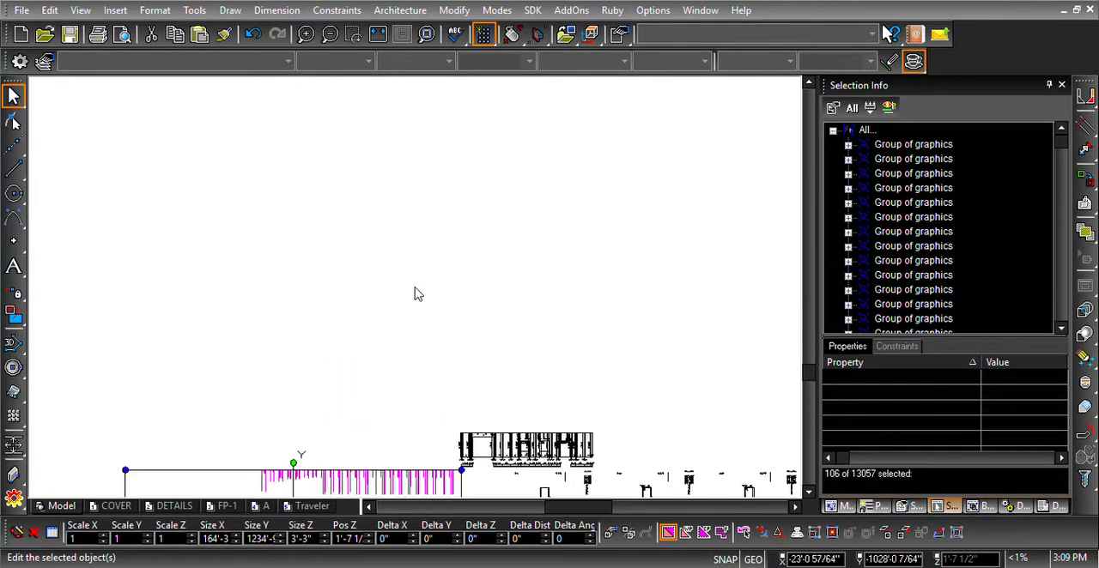
# - Add the row of part groups beside wall C's gabled elevation to the selection
pyautogui.keyDown('shift'); pyautogui.scroll(6, 404, 281); pyautogui.keyUp('shift')
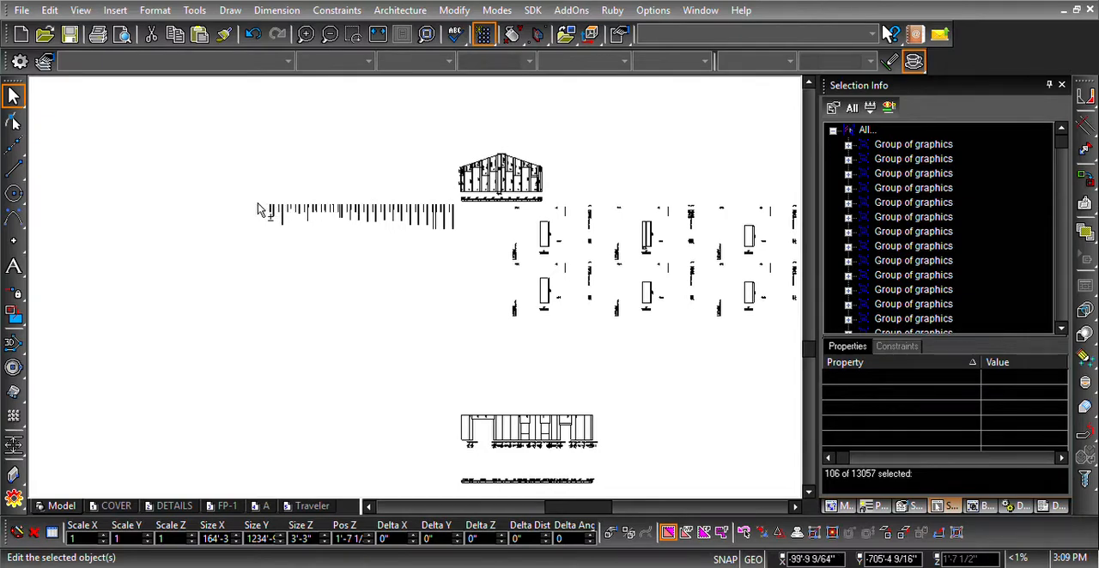
pyautogui.moveTo(258, 209); pyautogui.dragTo(477, 271)
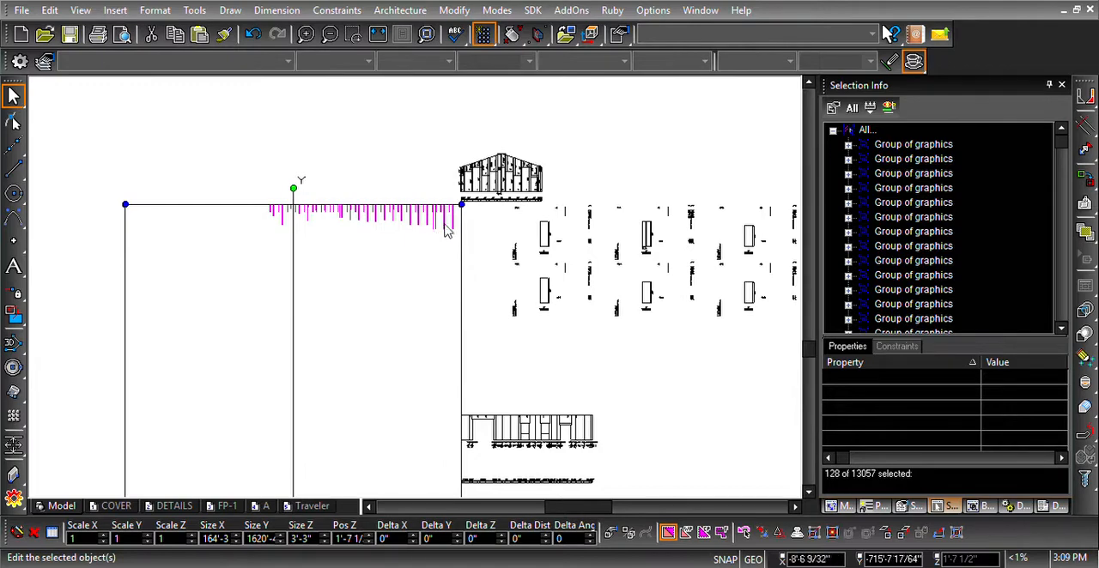
pyautogui.scroll(2, 457, 211)
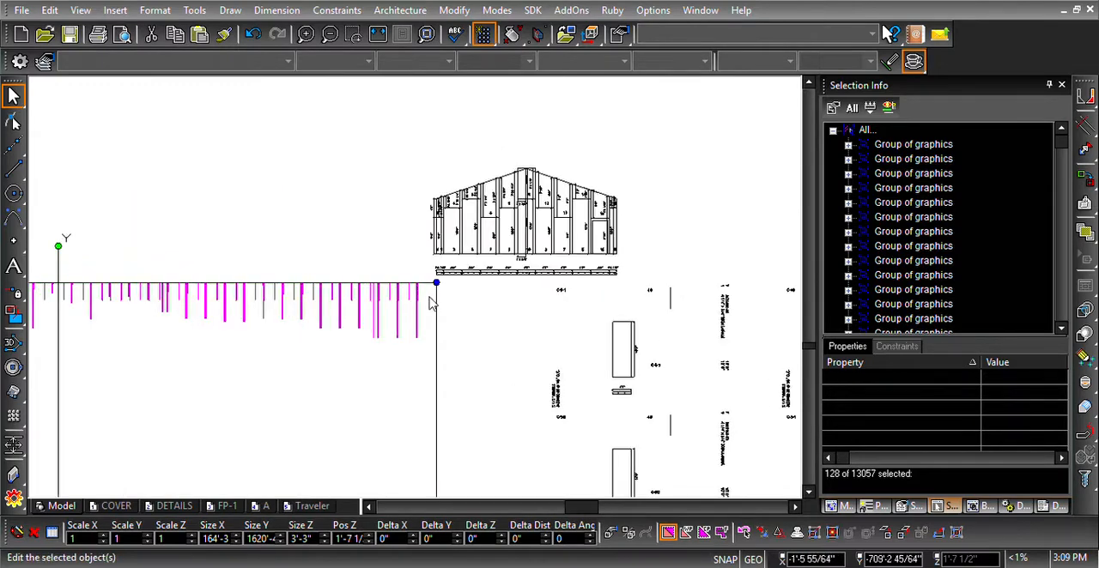
pyautogui.scroll(1, 420, 294)
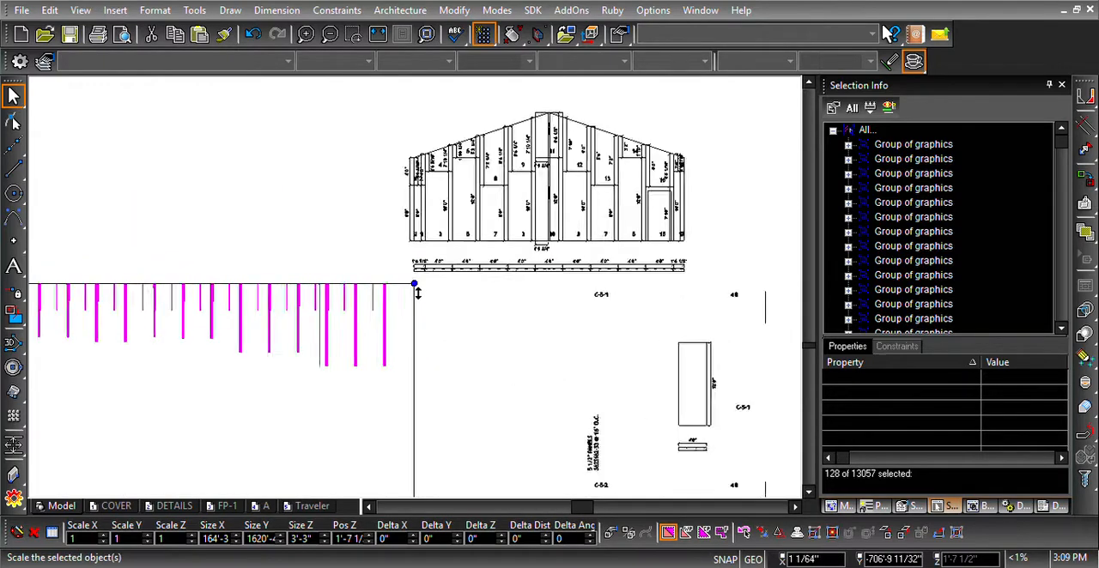
pyautogui.scroll(1, 418, 293)
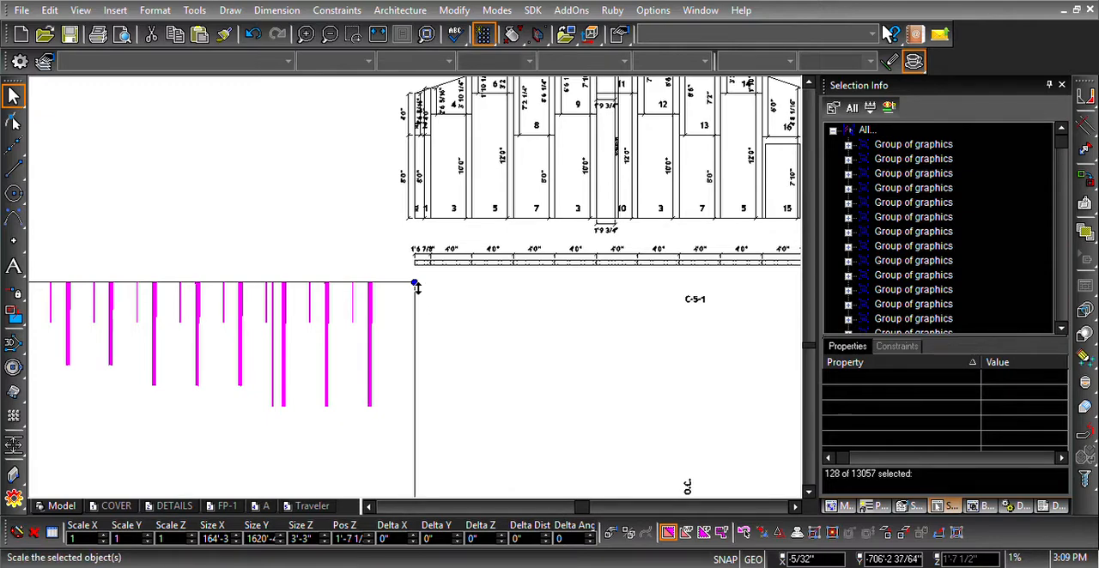
pyautogui.scroll(-2, 417, 290)
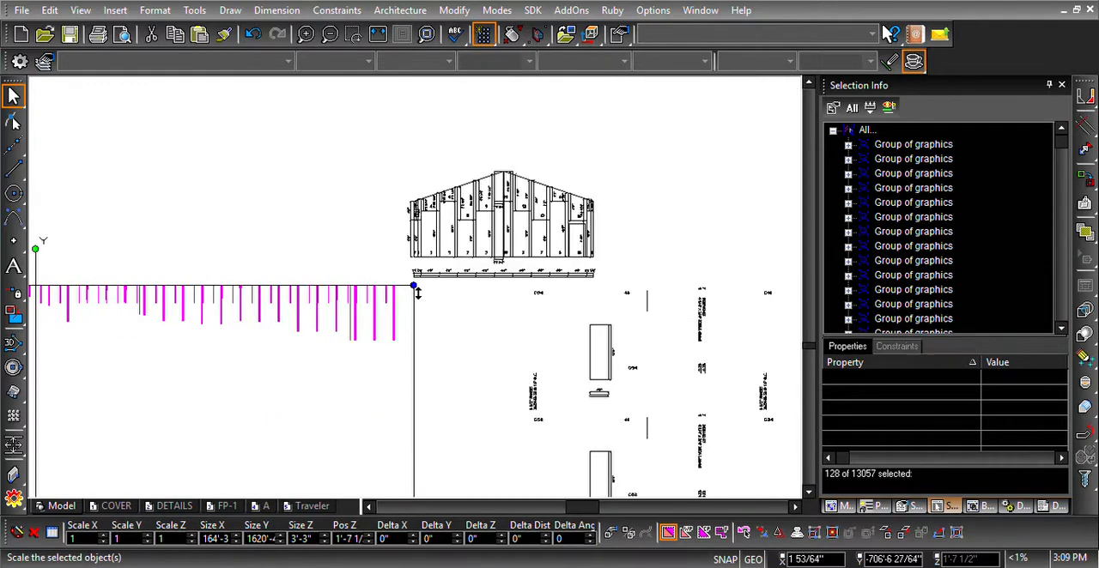
# - Add the row of part groups beside the flat-topped elevation above wall C's layout to the selection
pyautogui.scroll(-2, 417, 291)
pyautogui.scroll(-3, 416, 290)
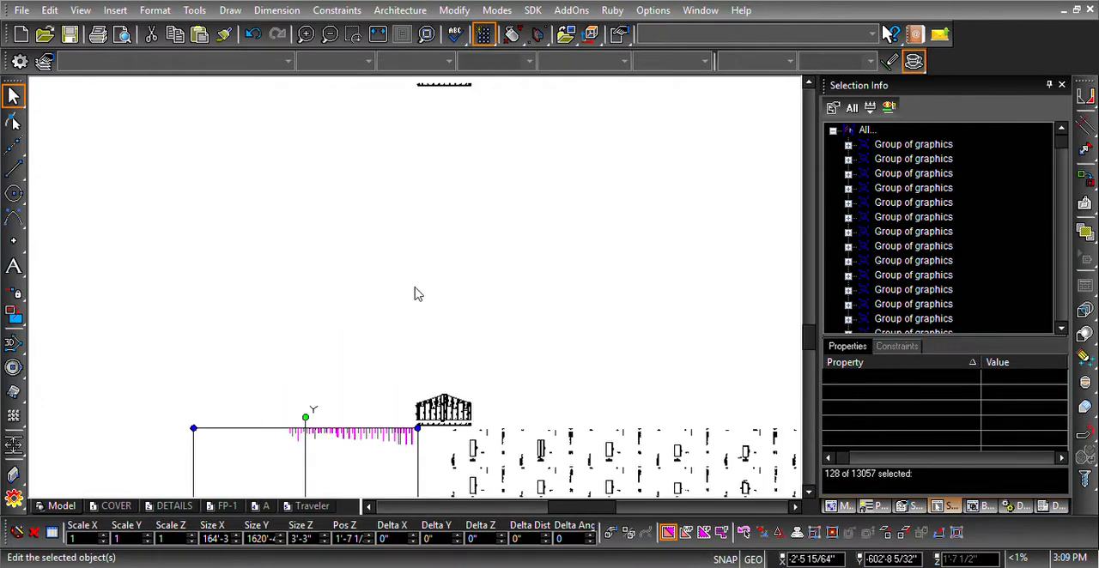
pyautogui.scroll(3, 407, 142)
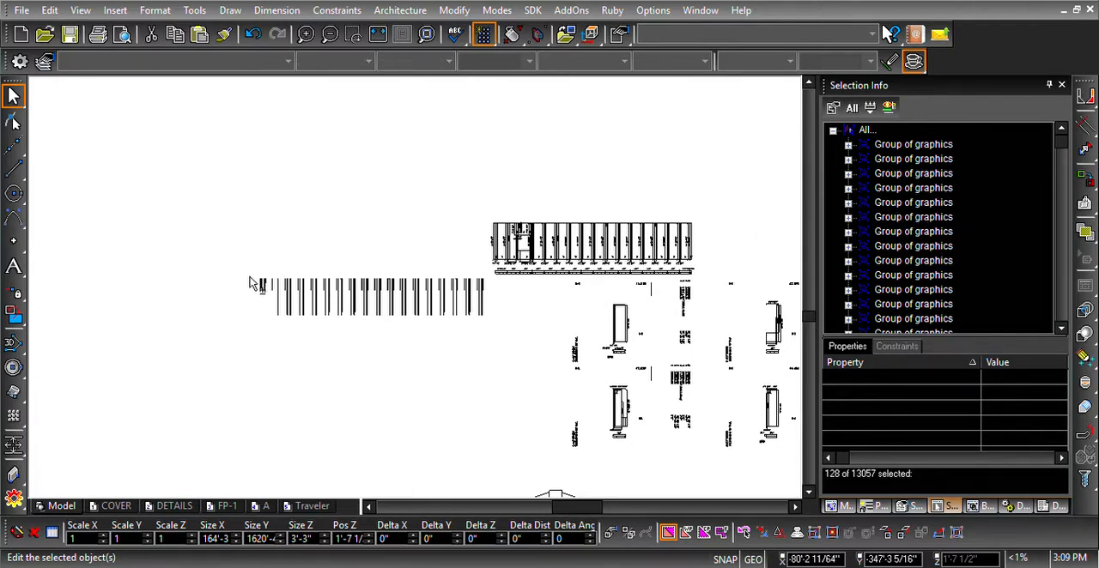
pyautogui.moveTo(251, 282); pyautogui.dragTo(530, 360)
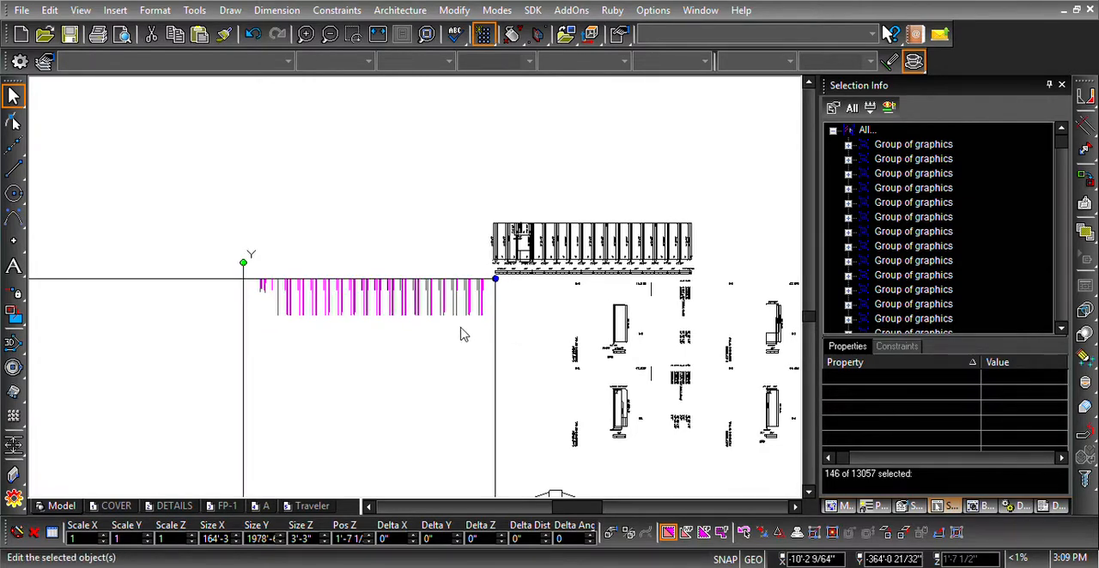
# - Add the row of part groups beside wall A's gabled elevation, the uppermost layout, to the selection
pyautogui.scroll(-3, 416, 294)
pyautogui.scroll(-3, 418, 293)
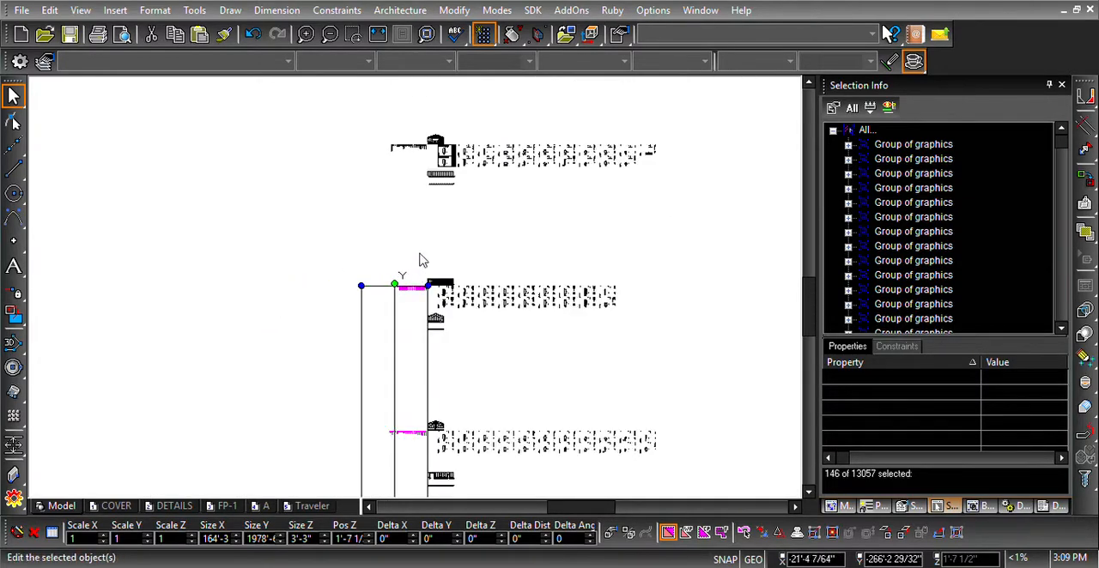
pyautogui.scroll(-3, 393, 295)
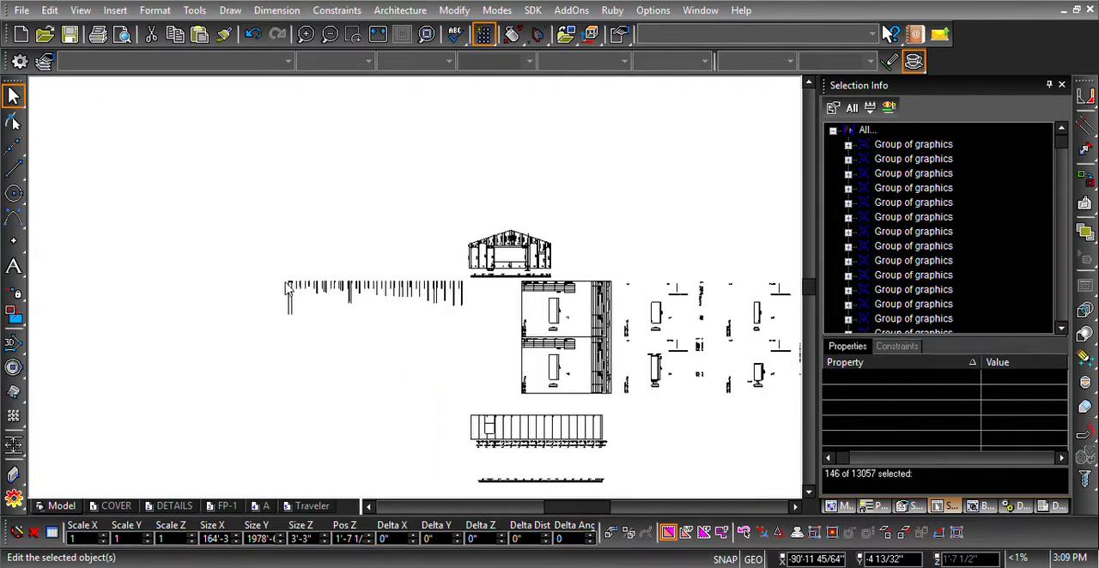
pyautogui.scroll(3, 410, 293)
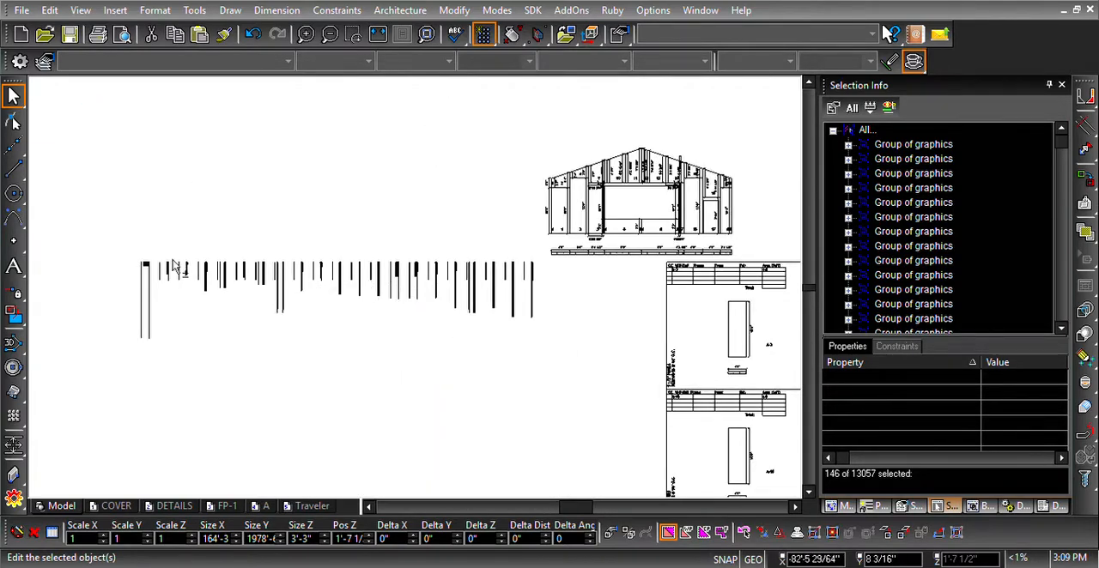
pyautogui.moveTo(124, 259); pyautogui.dragTo(569, 402)
# - Save only the selected part groups as a drawing under a new name
pyautogui.scroll(-4, 417, 292)
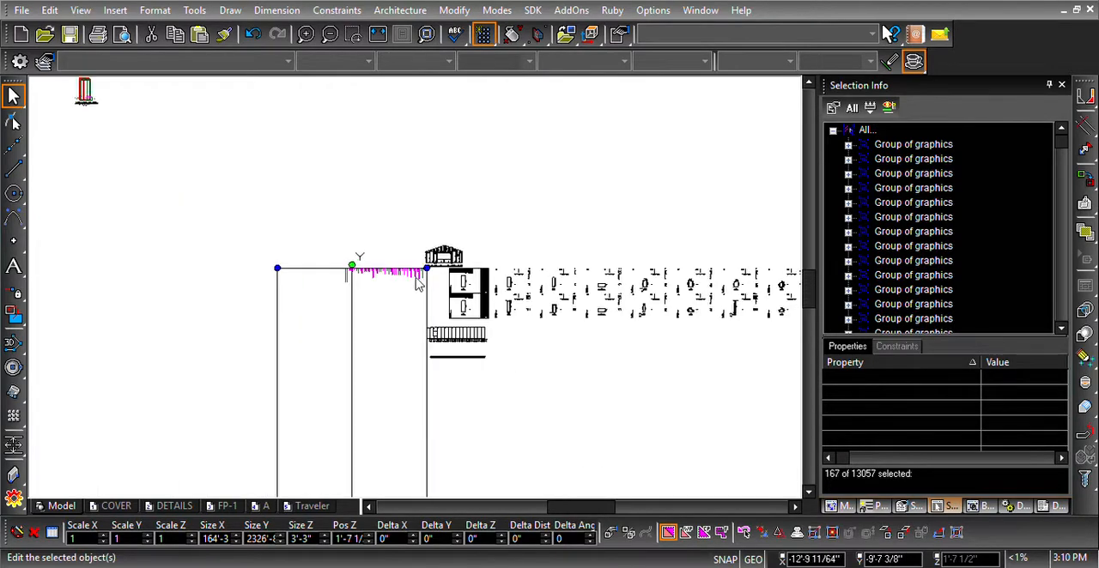
pyautogui.scroll(-4, 418, 286)
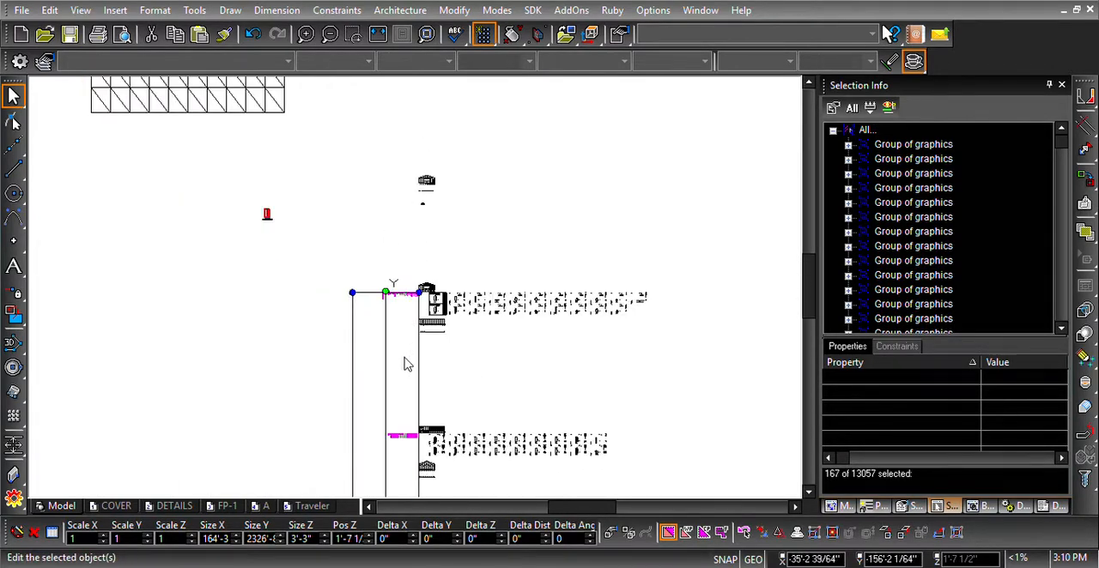
pyautogui.scroll(-3, 410, 382)
pyautogui.scroll(6, 411, 339)
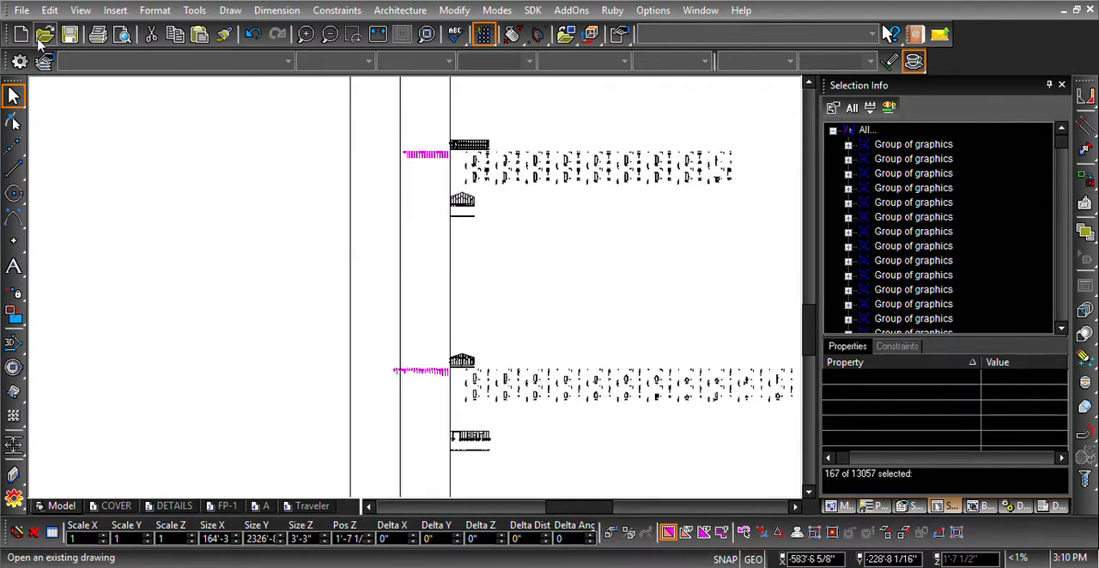
pyautogui.click(20, 11)
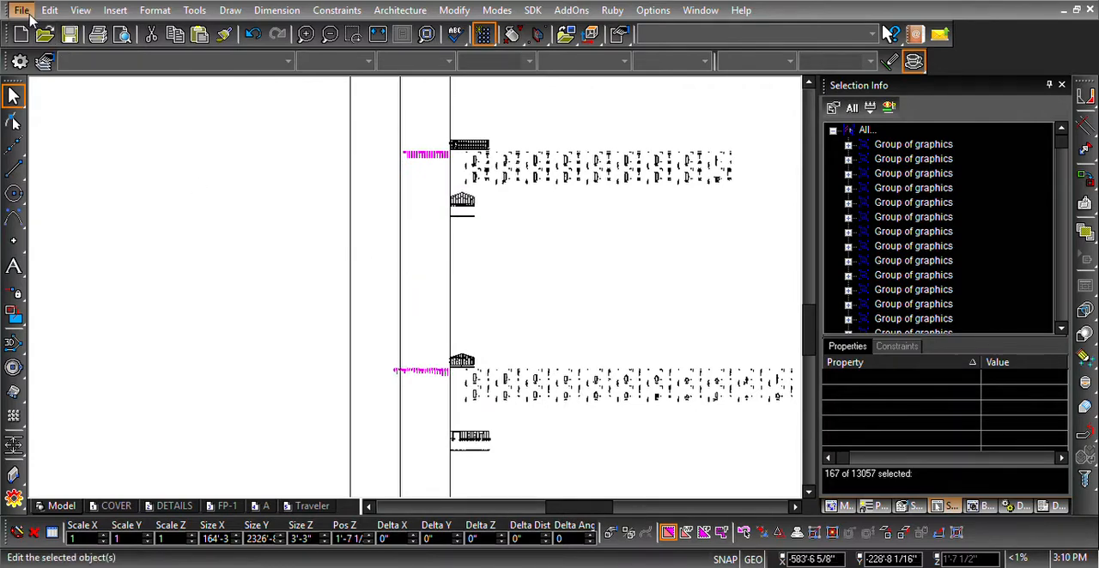
pyautogui.click(72, 129)
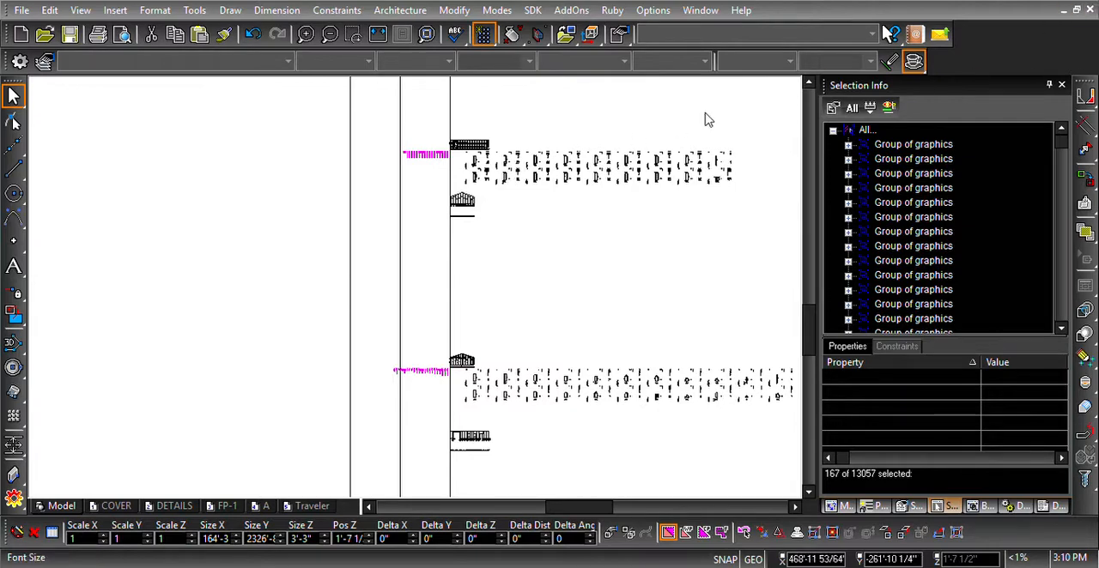
pyautogui.click(278, 260)
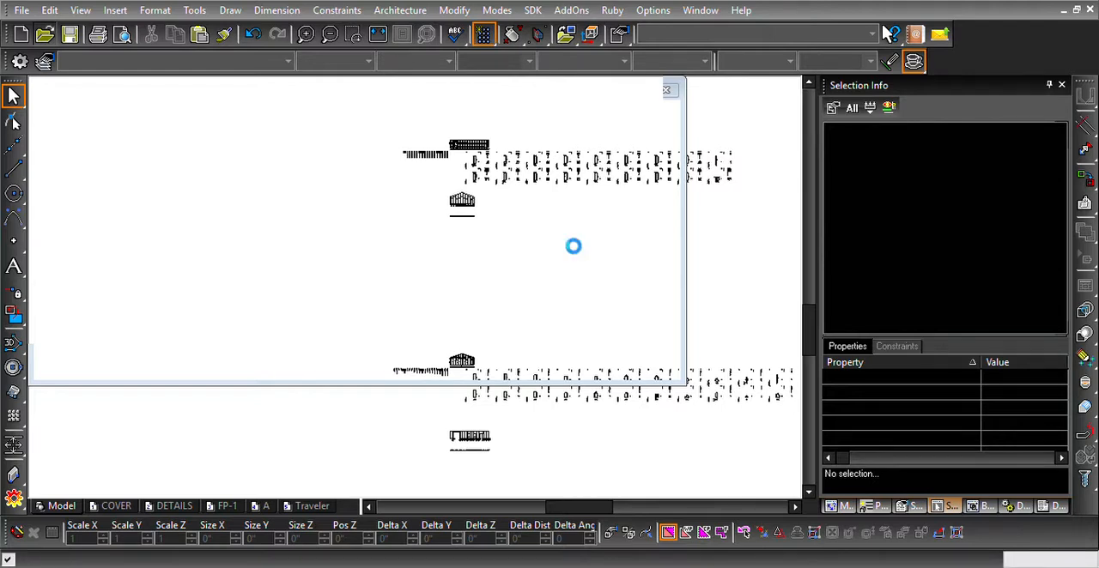
# - Examine the rows of part groups in the saved drawing, in plan and from an oblique angle
pyautogui.scroll(-4, 516, 232)
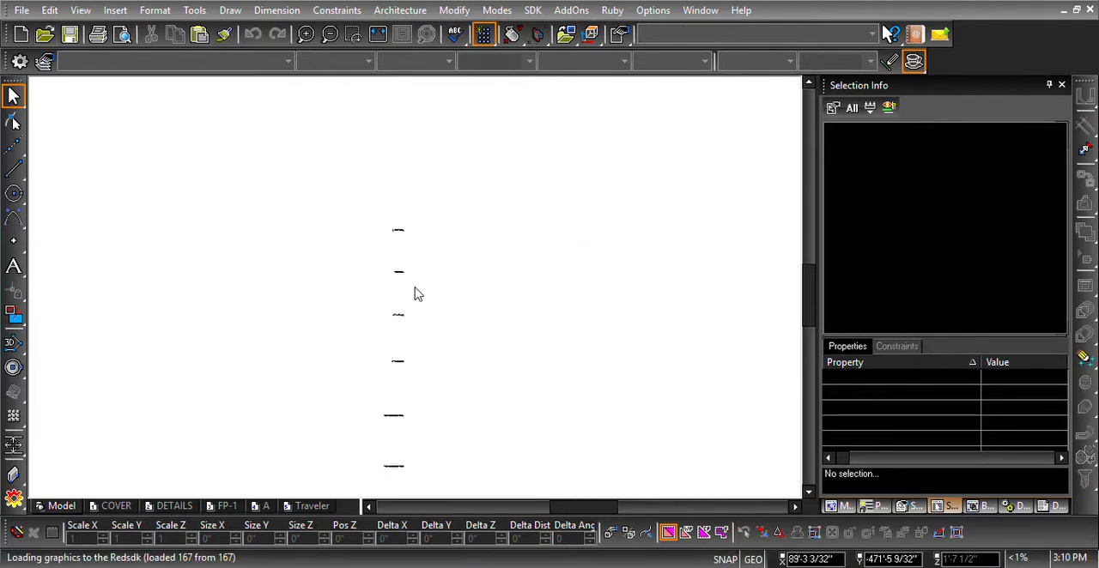
pyautogui.scroll(-1, 409, 314)
pyautogui.scroll(2, 409, 409)
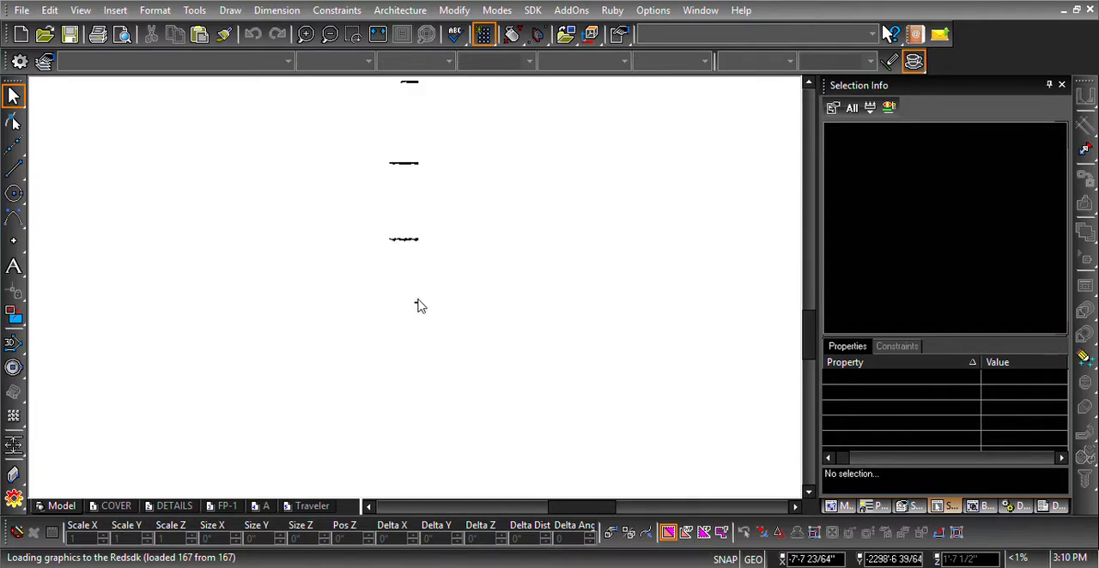
pyautogui.scroll(4, 418, 301)
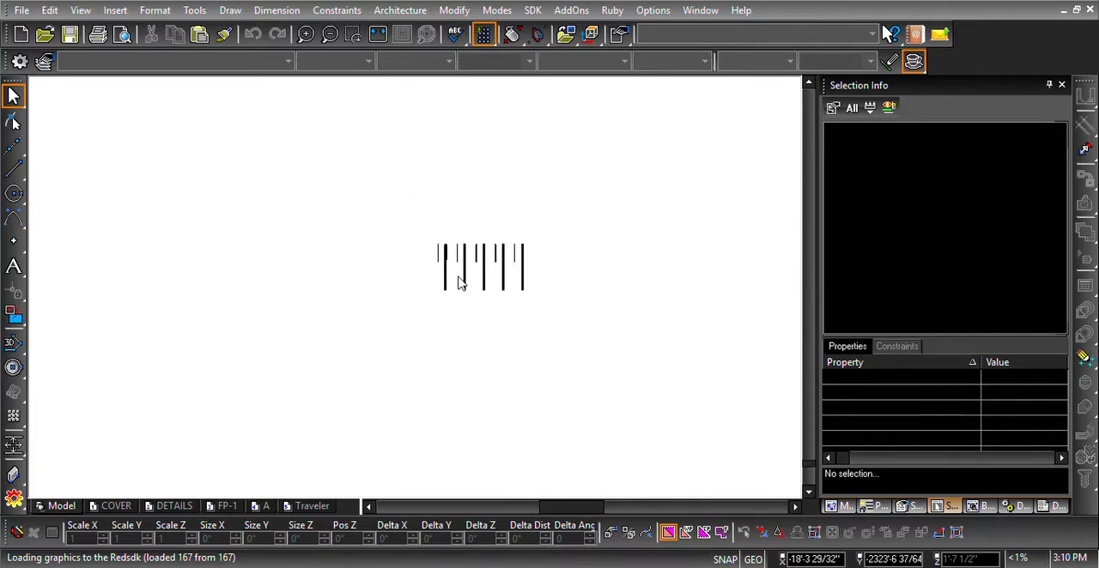
pyautogui.scroll(-5, 415, 289)
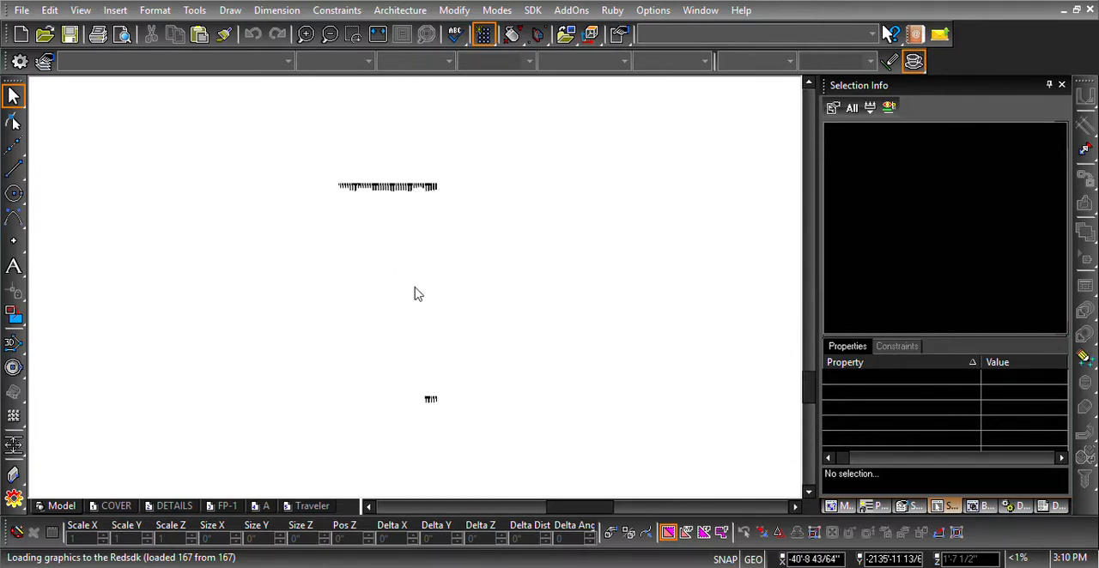
pyautogui.scroll(1, 386, 183)
pyautogui.scroll(5, 422, 295)
pyautogui.moveTo(329, 364)
pyautogui.keyDown('shift'); pyautogui.mouseDown(button='middle')
pyautogui.moveTo(404, 267)
pyautogui.moveTo(458, 272)
pyautogui.mouseUp(button='middle'); pyautogui.keyUp('shift')
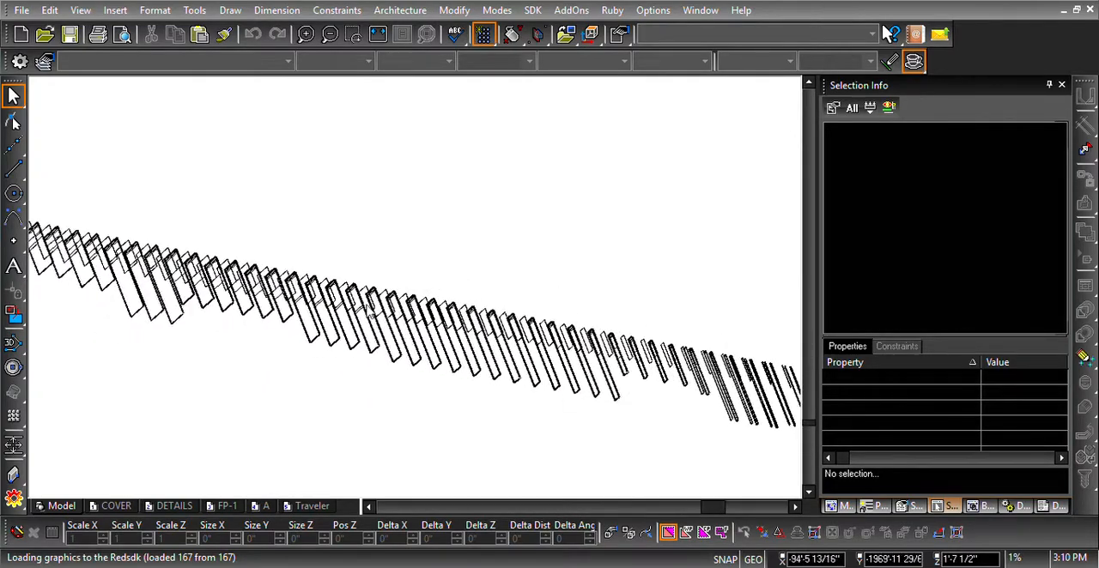
pyautogui.scroll(-1, 410, 292)
pyautogui.scroll(2, 364, 290)
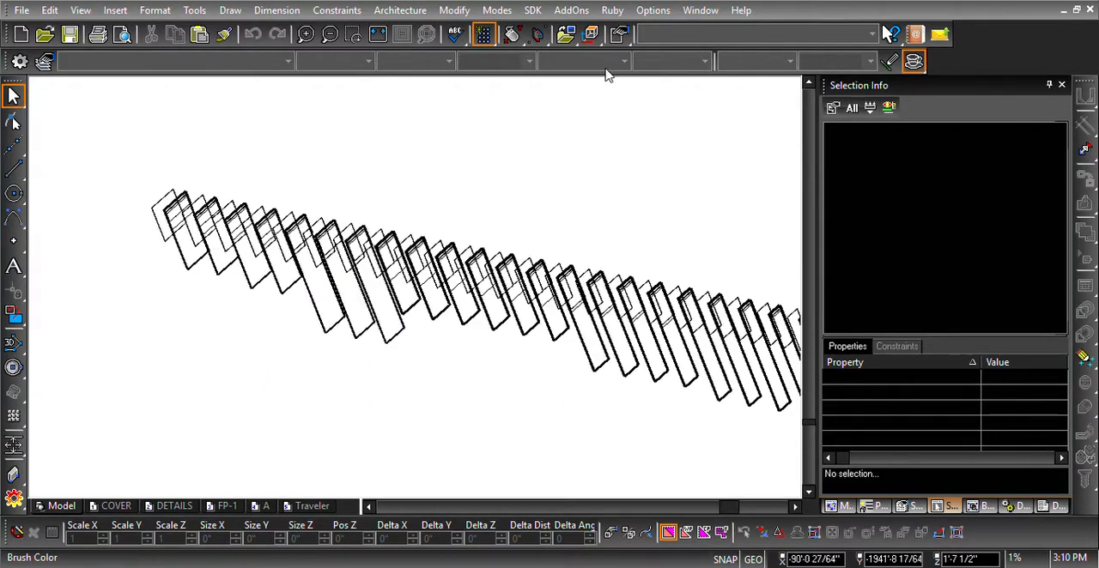
pyautogui.click(590, 34)
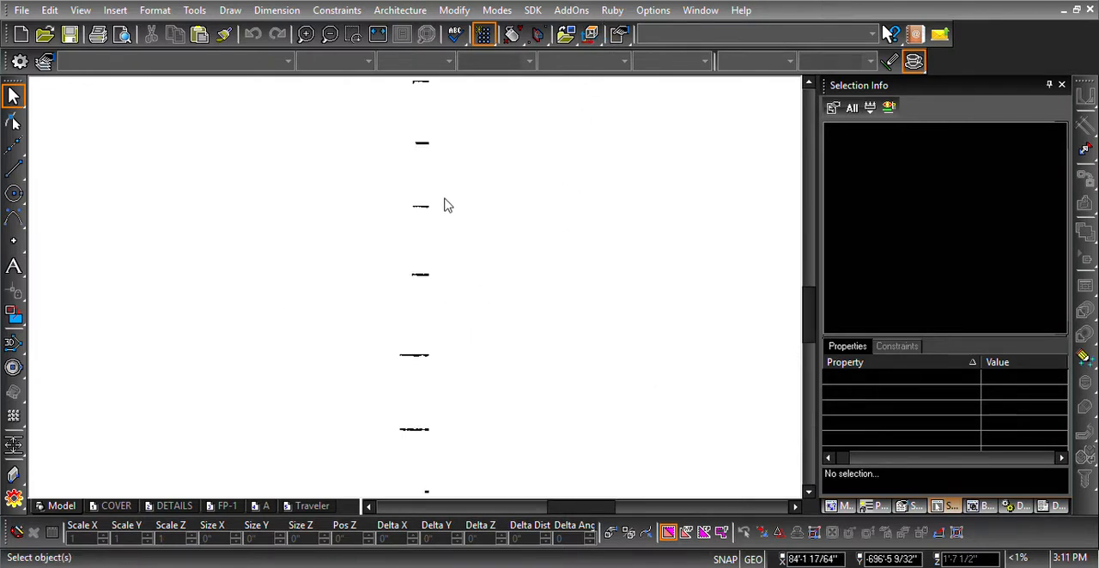
# - Select all part groups in the uppermost row, from wall A, and explode them into lines
pyautogui.keyDown('shift'); pyautogui.moveTo(443, 205); pyautogui.dragTo(484, 352, button='middle'); pyautogui.keyUp('shift')
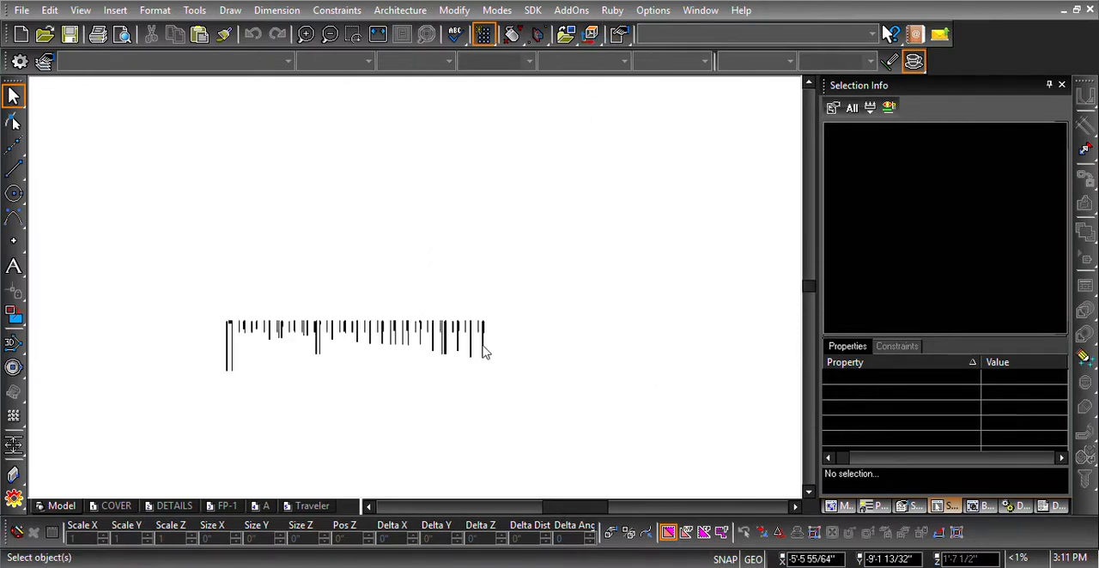
pyautogui.click(483, 348)
pyautogui.scroll(3, 486, 340)
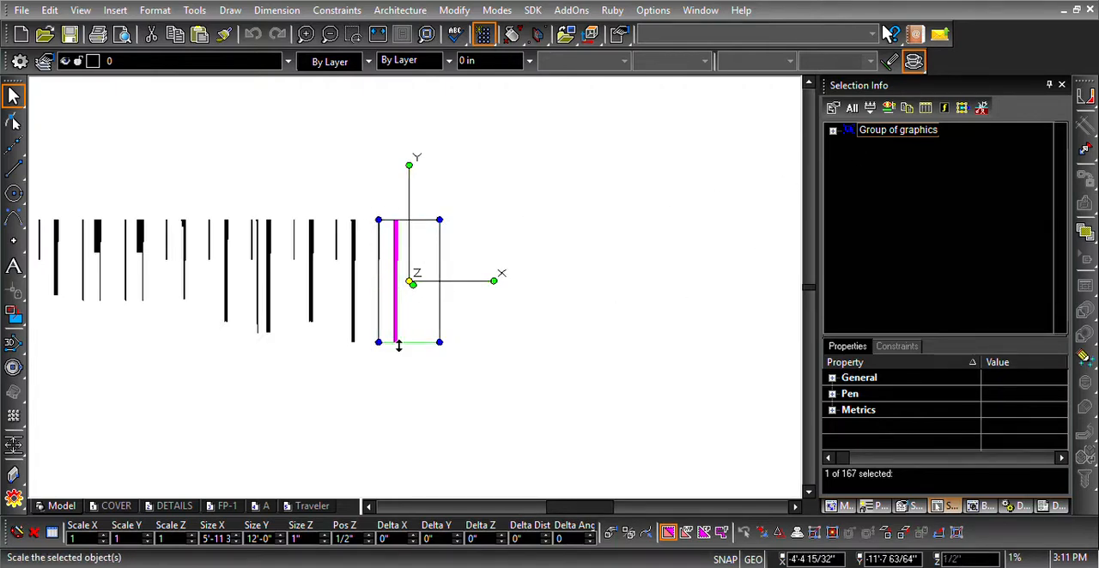
pyautogui.scroll(-5, 398, 344)
pyautogui.click(501, 333)
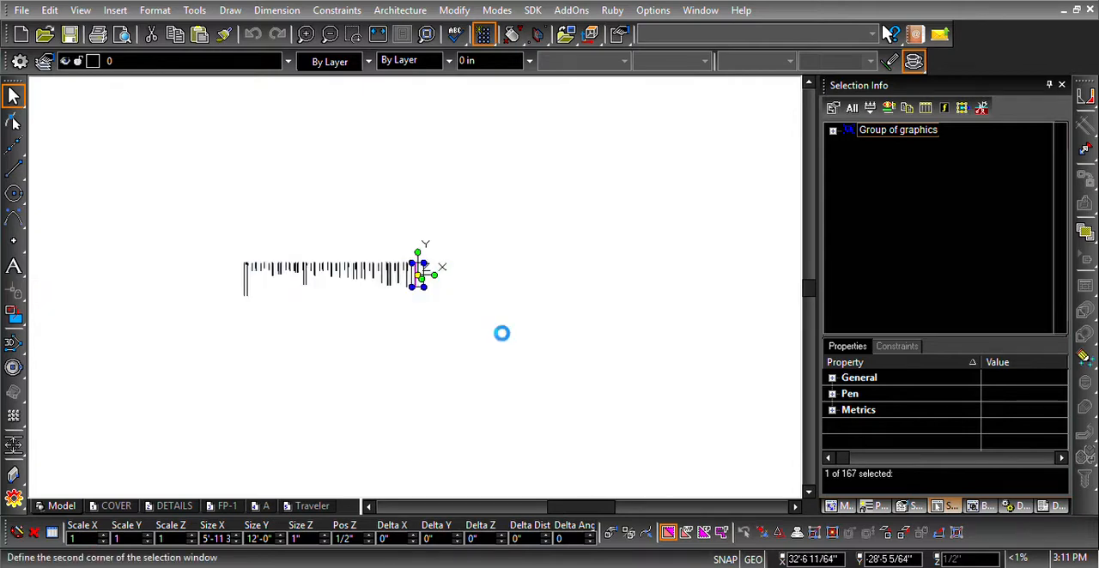
pyautogui.hotkey('alt', 'x')
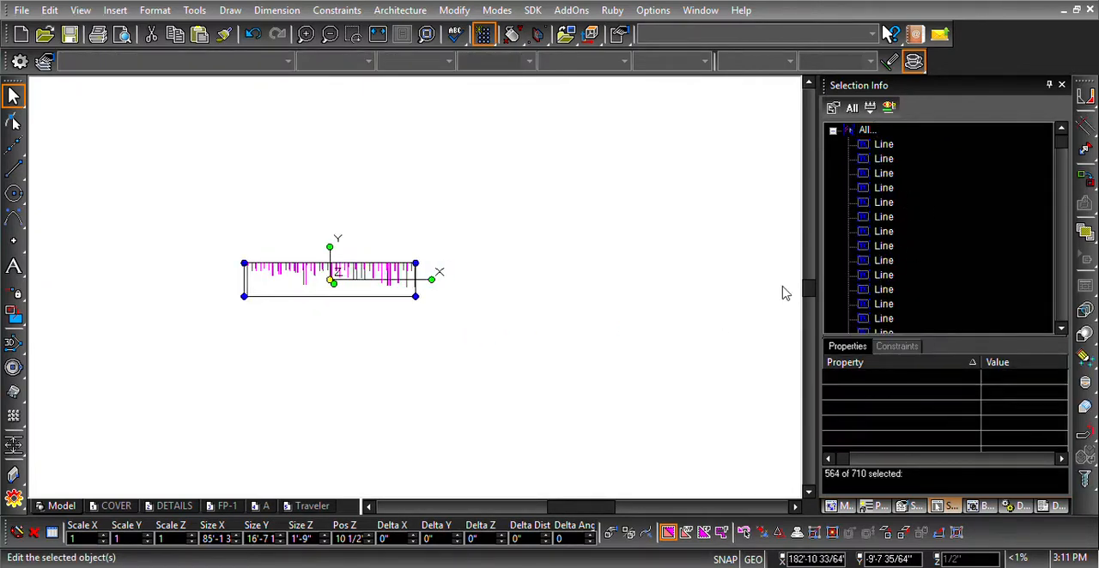
# - Select the second row of part groups, directly below wall A's row, and explode it into lines
pyautogui.scroll(-4, 459, 305)
pyautogui.scroll(2, 427, 386)
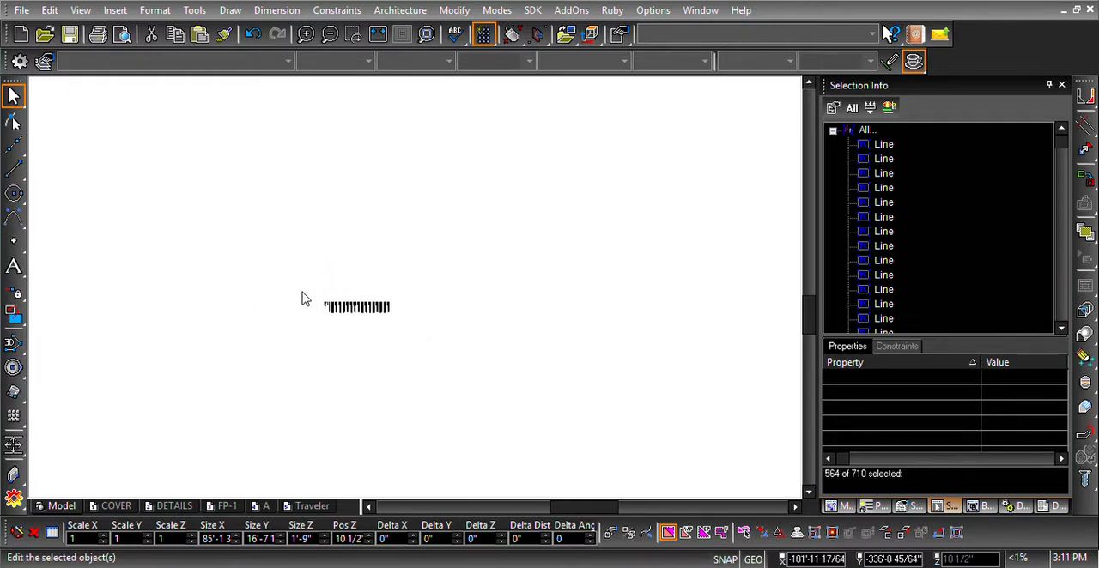
pyautogui.moveTo(303, 292); pyautogui.dragTo(435, 338)
pyautogui.scroll(2, 436, 338)
pyautogui.hotkey('alt', 'x')
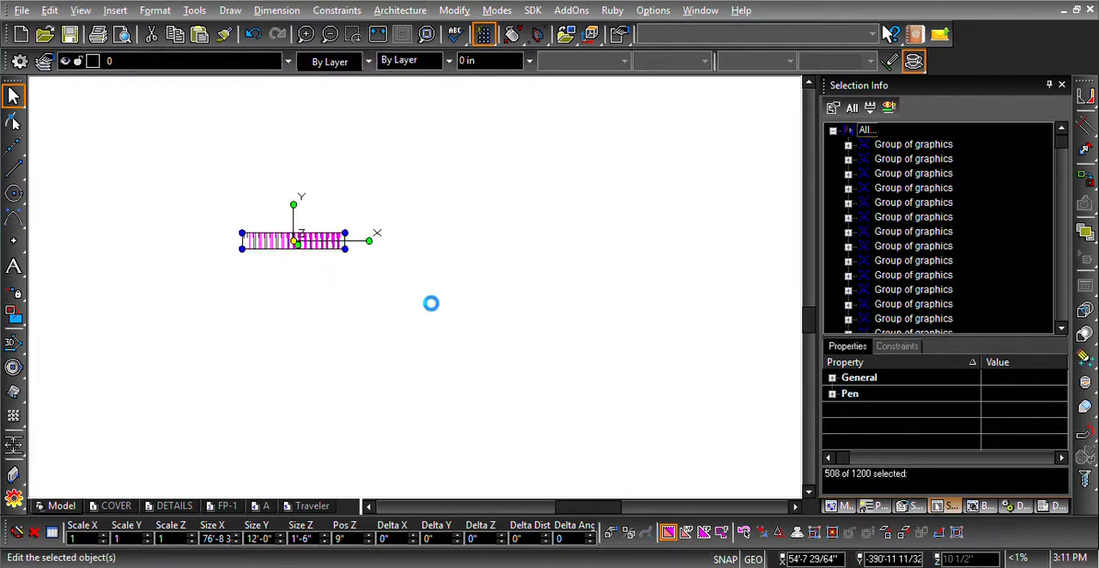
pyautogui.press('Down')
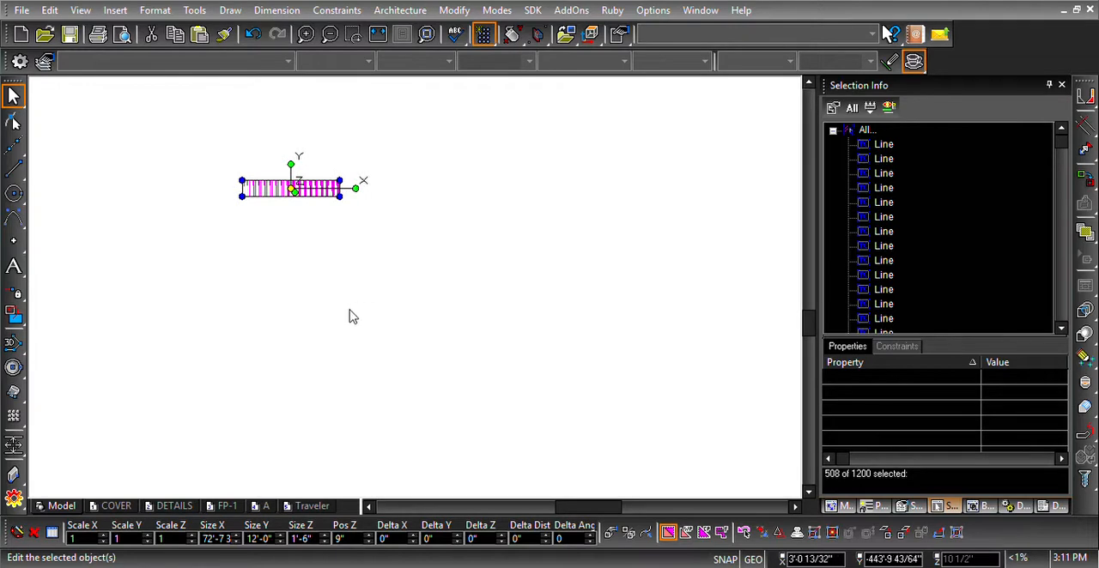
# - Select the third row of part groups, from wall C, and explode it into lines
pyautogui.scroll(-2, 350, 312)
pyautogui.click(415, 288)
pyautogui.scroll(-2, 414, 287)
pyautogui.scroll(2, 411, 337)
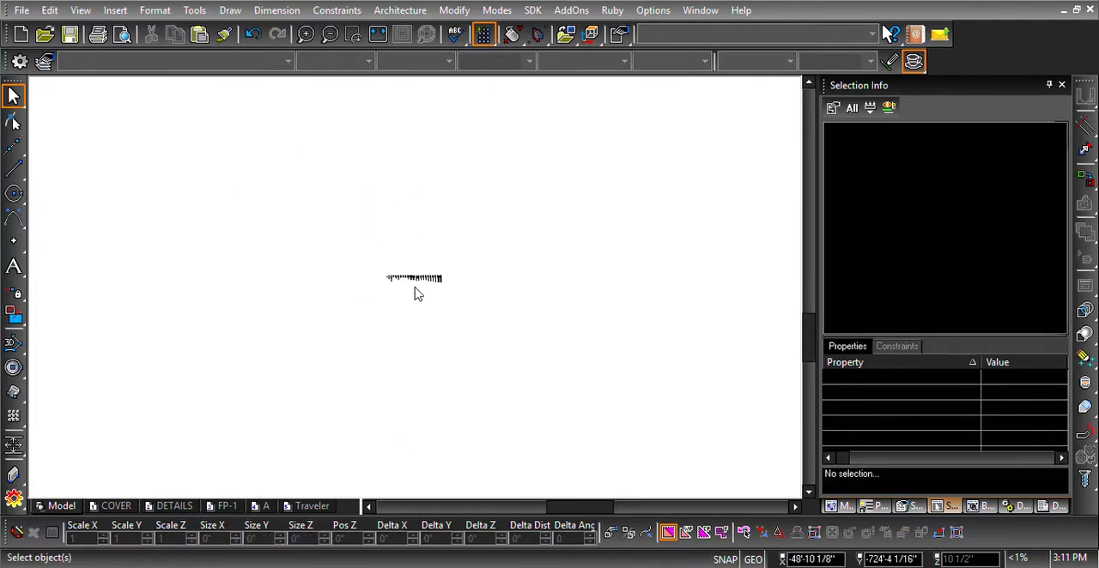
pyautogui.moveTo(373, 276); pyautogui.dragTo(474, 310)
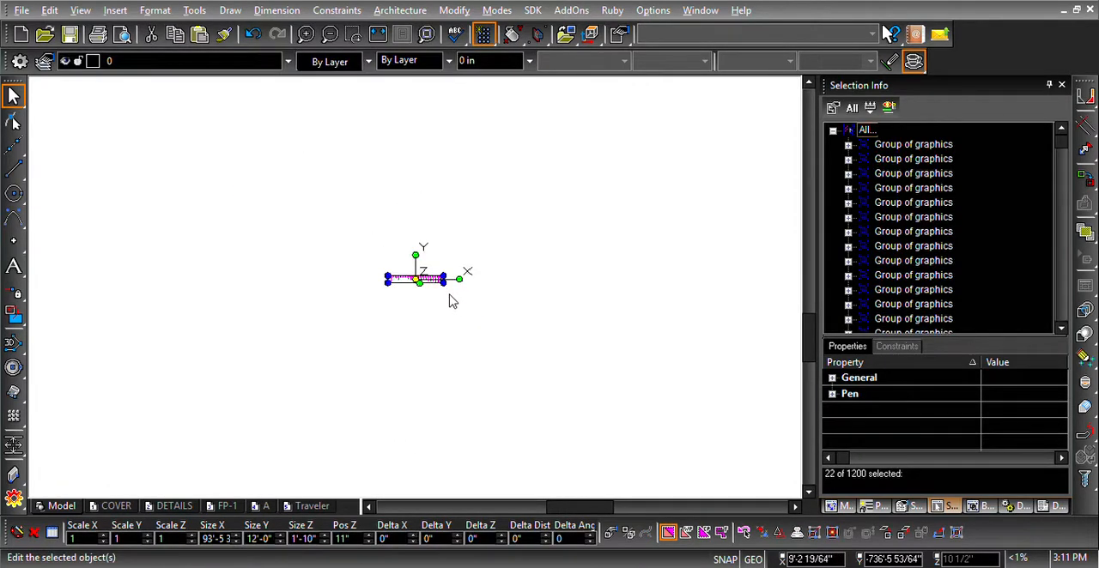
pyautogui.press('x')
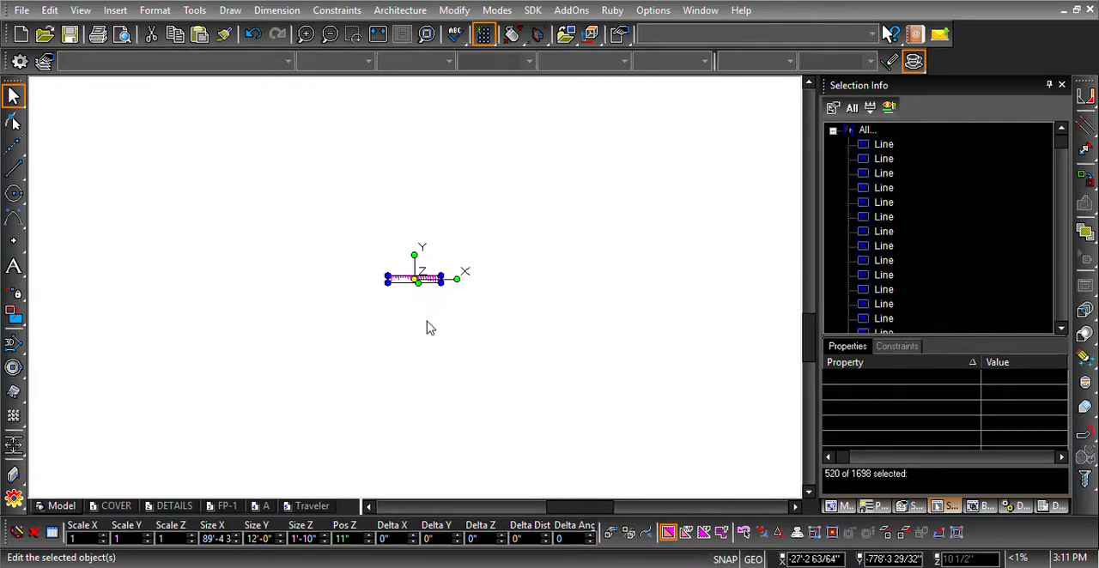
# - Select the fourth row of part groups, directly below wall C's row, and explode it into lines
pyautogui.press('Down')
pyautogui.press('Down')
pyautogui.press('Down')
pyautogui.press('Down')
pyautogui.moveTo(372, 287); pyautogui.dragTo(478, 325)
pyautogui.press('x')
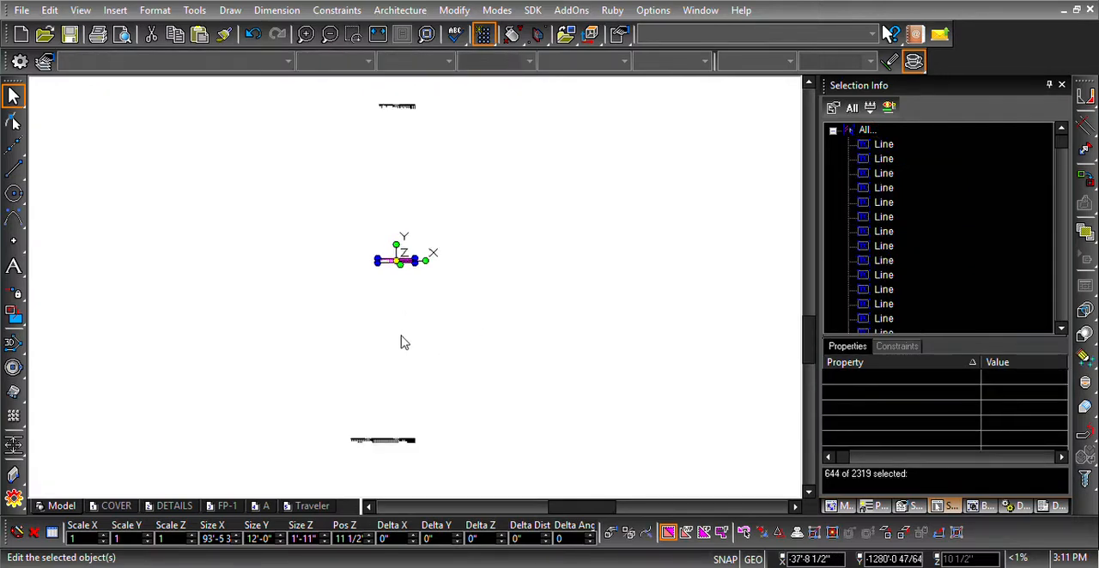
# - Select the fifth row of part groups and explode it into lines
pyautogui.scroll(1, 394, 436)
pyautogui.moveTo(330, 295); pyautogui.dragTo(466, 329)
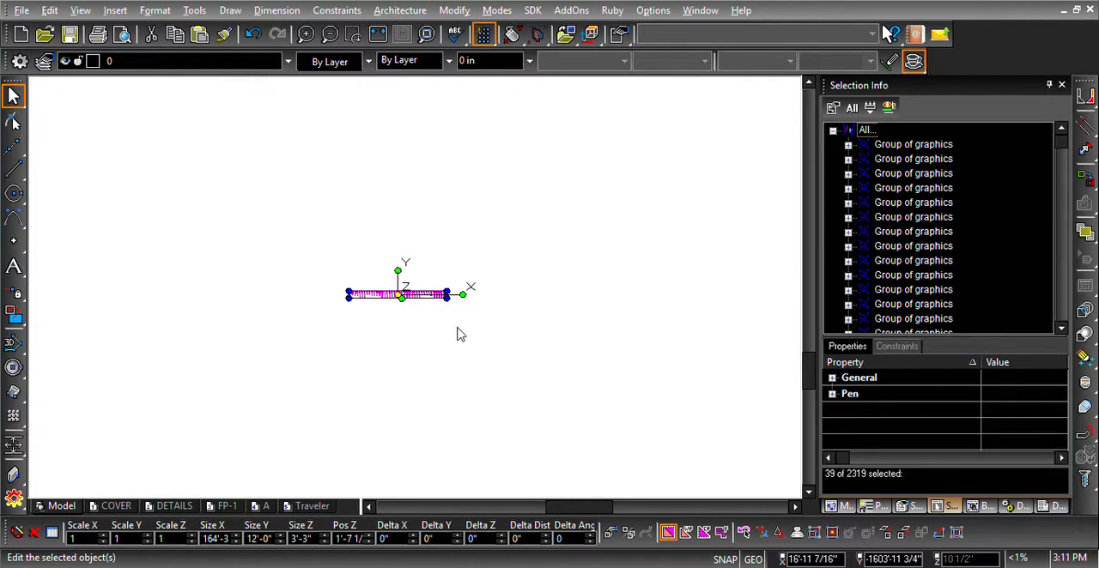
pyautogui.press('x')
# - Select the sixth row of part groups, the second of the two long rows, and explode it into lines
pyautogui.middleClick(413, 339)
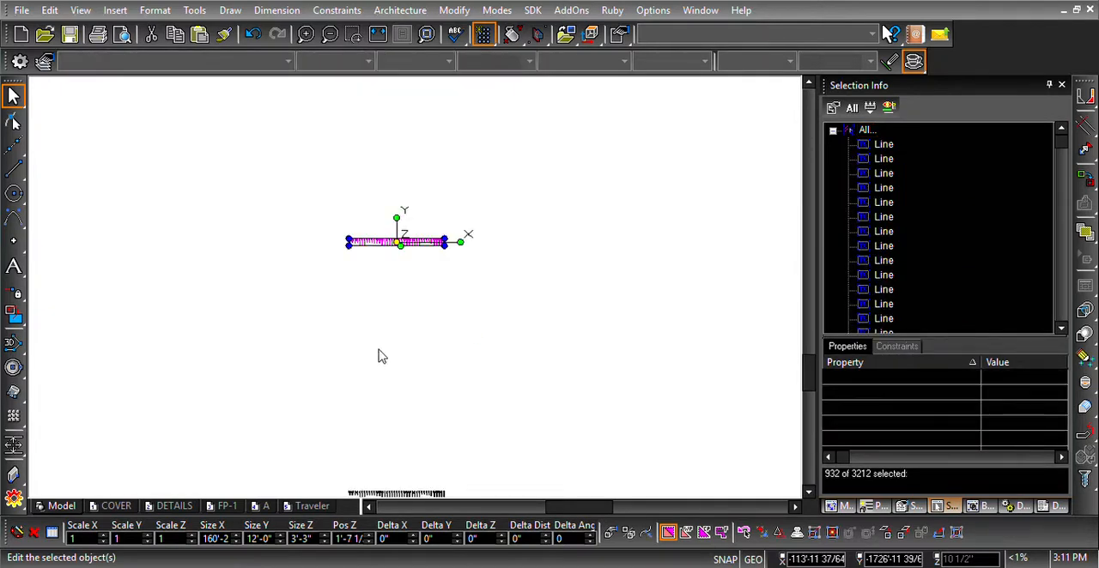
pyautogui.scroll(-1, 389, 466)
pyautogui.scroll(3, 417, 295)
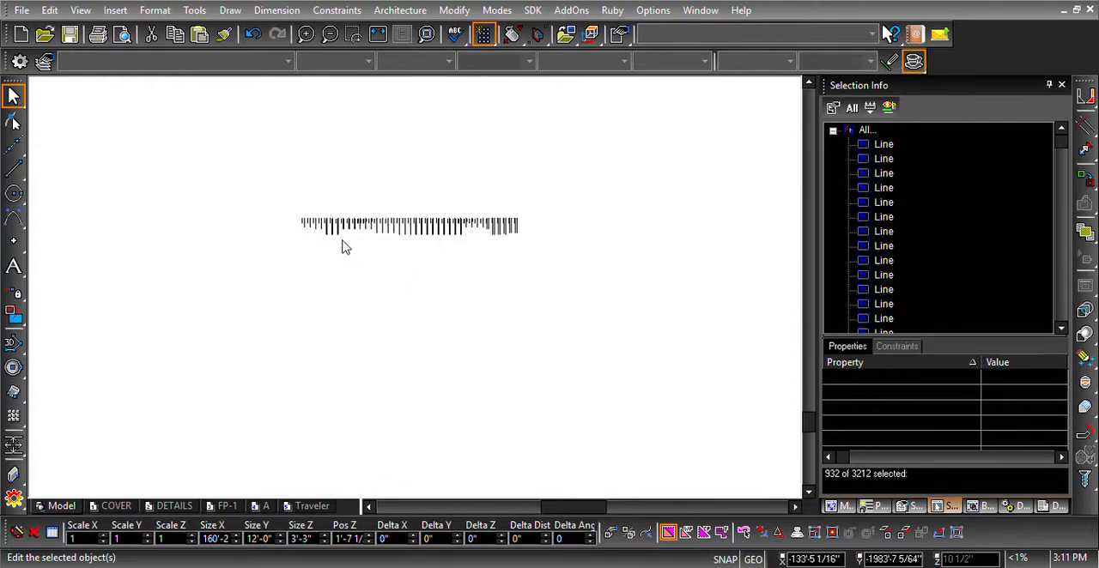
pyautogui.moveTo(287, 209); pyautogui.dragTo(560, 275)
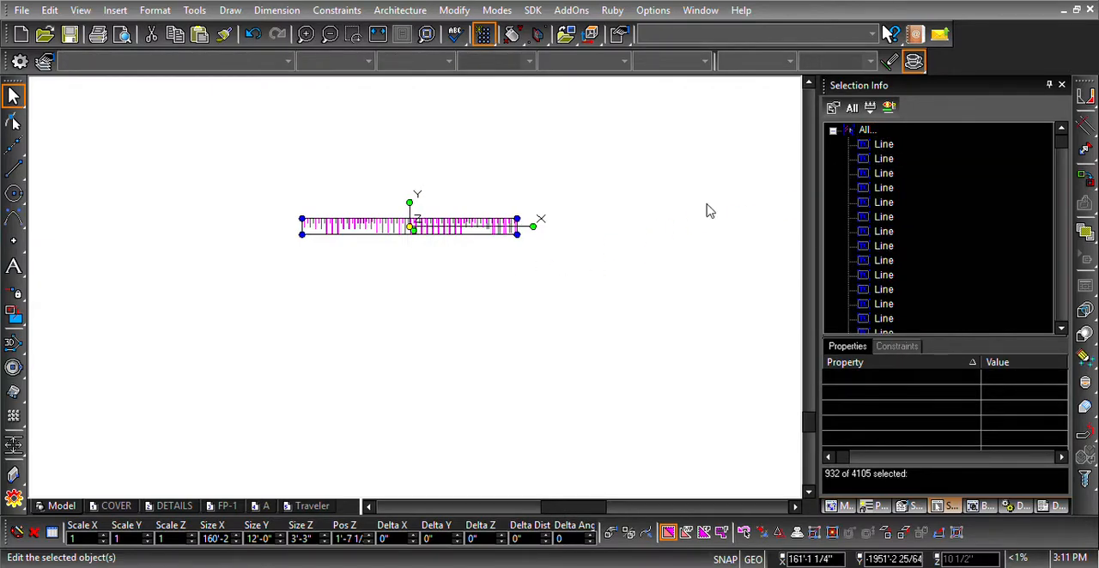
# - Select the five part groups in the short lowest row, explode them into lines, and clear the selection
pyautogui.press('Down')
pyautogui.press('Down')
pyautogui.press('Down')
pyautogui.scroll(-2, 454, 323)
pyautogui.scroll(1, 451, 392)
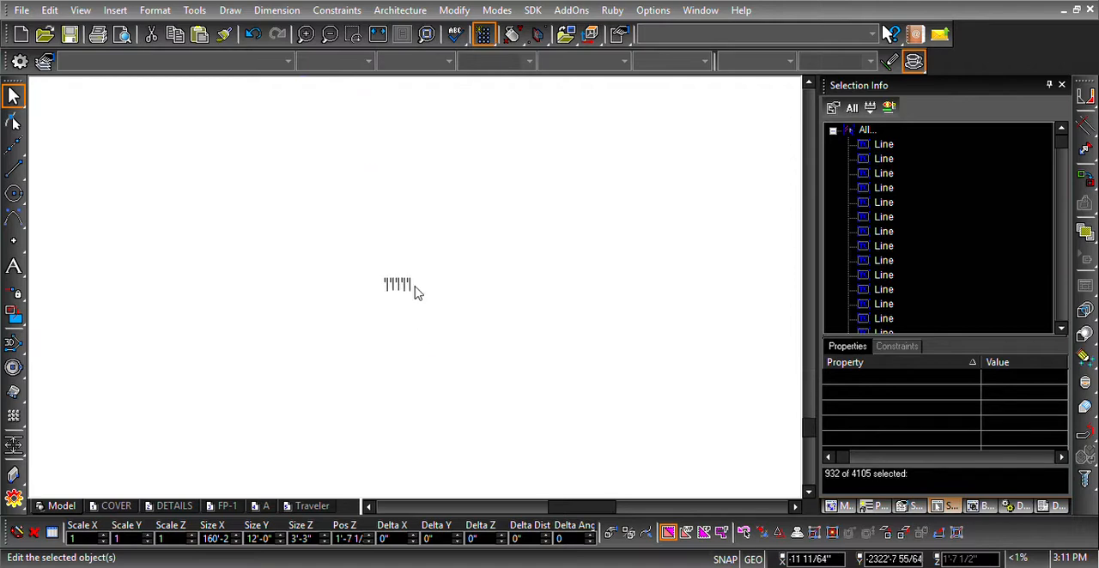
pyautogui.moveTo(368, 277); pyautogui.dragTo(435, 300)
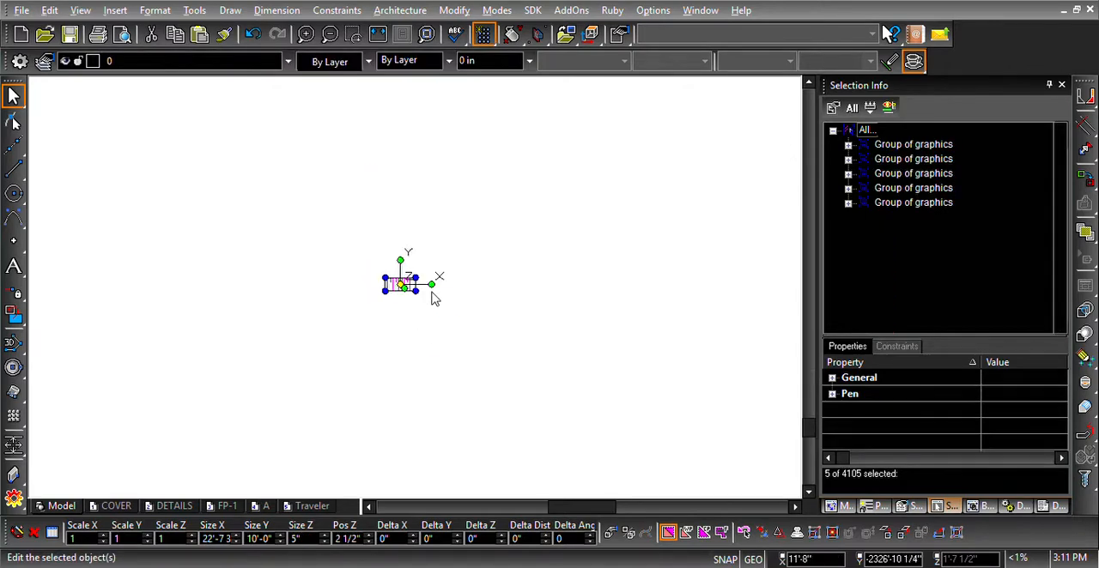
pyautogui.press('x')
pyautogui.click(459, 309)
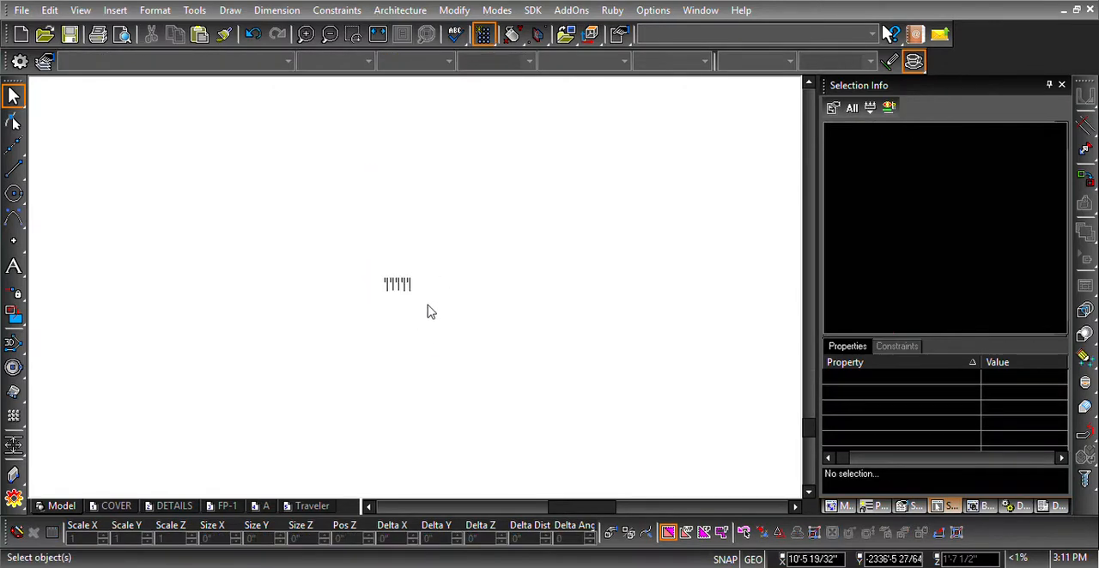
# - Examine the exploded parts of the lowest row up close, checking a single line's selection info
pyautogui.scroll(6, 430, 312)
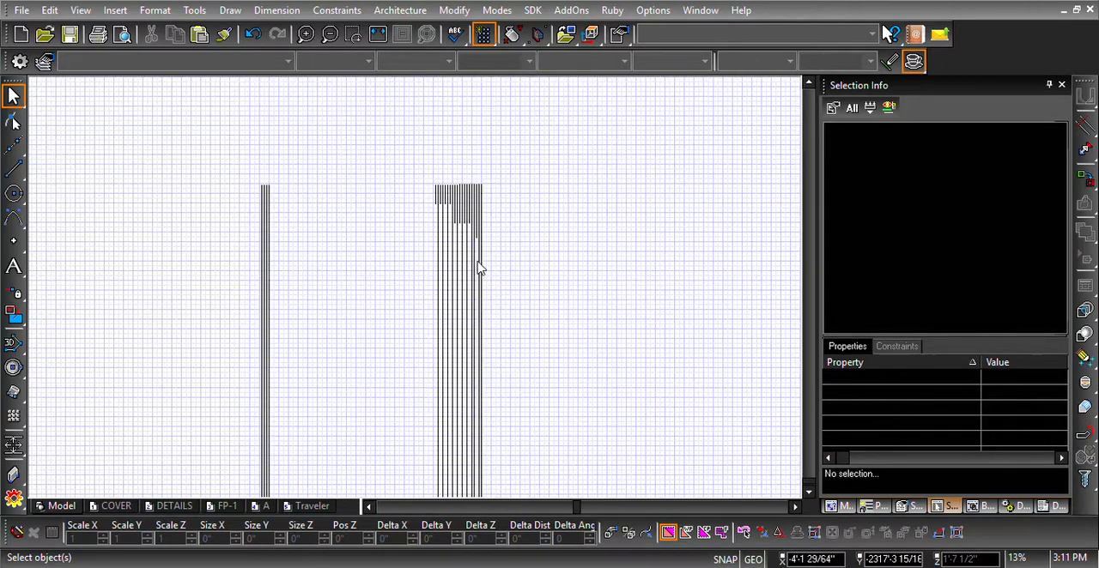
pyautogui.scroll(4, 479, 268)
pyautogui.click(415, 294)
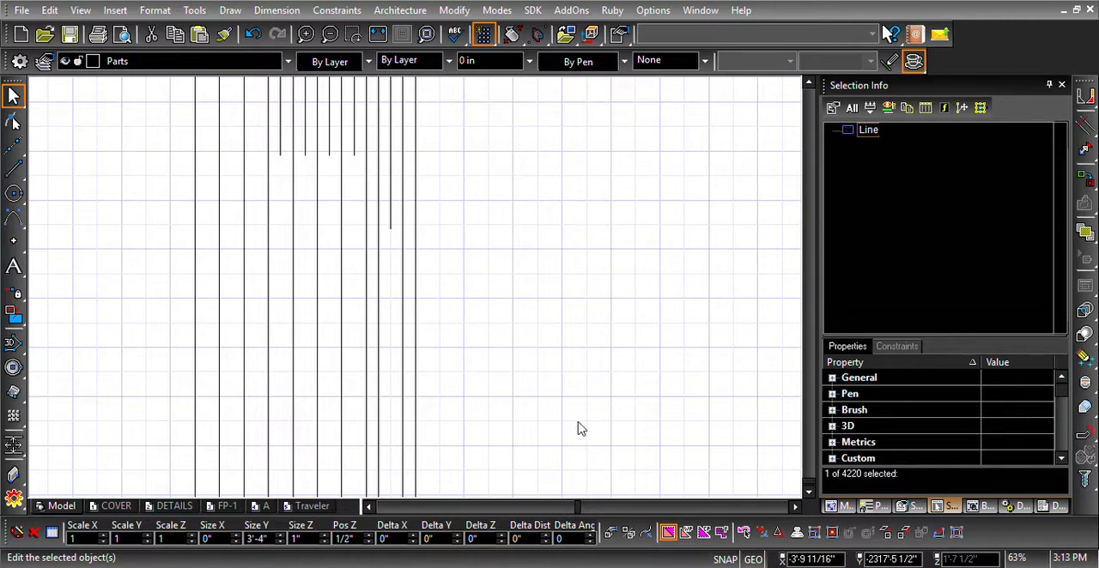
pyautogui.scroll(-5, 418, 295)
pyautogui.click(432, 296)
pyautogui.scroll(-4, 420, 296)
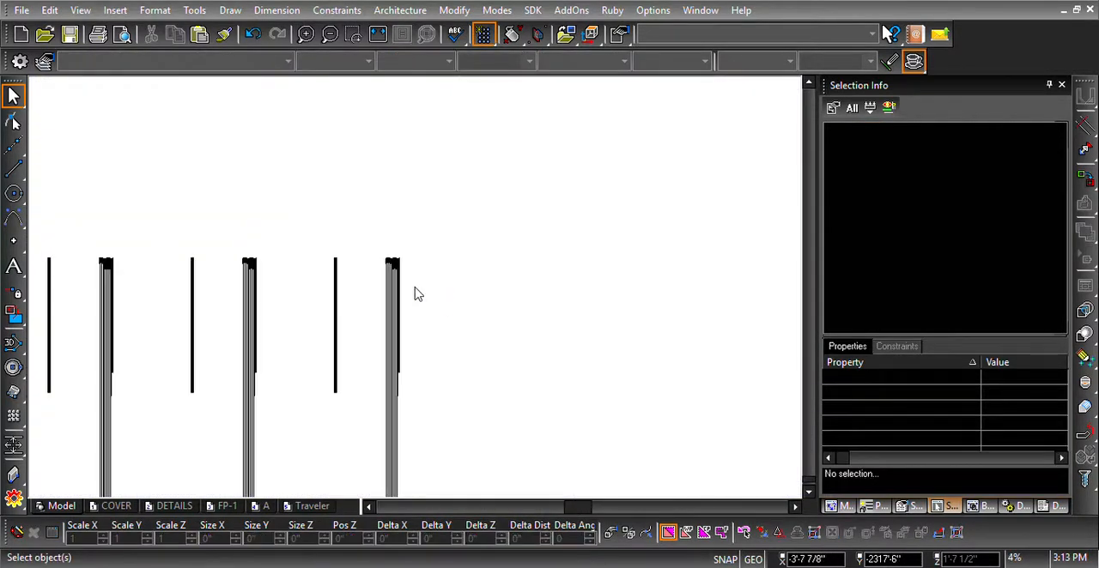